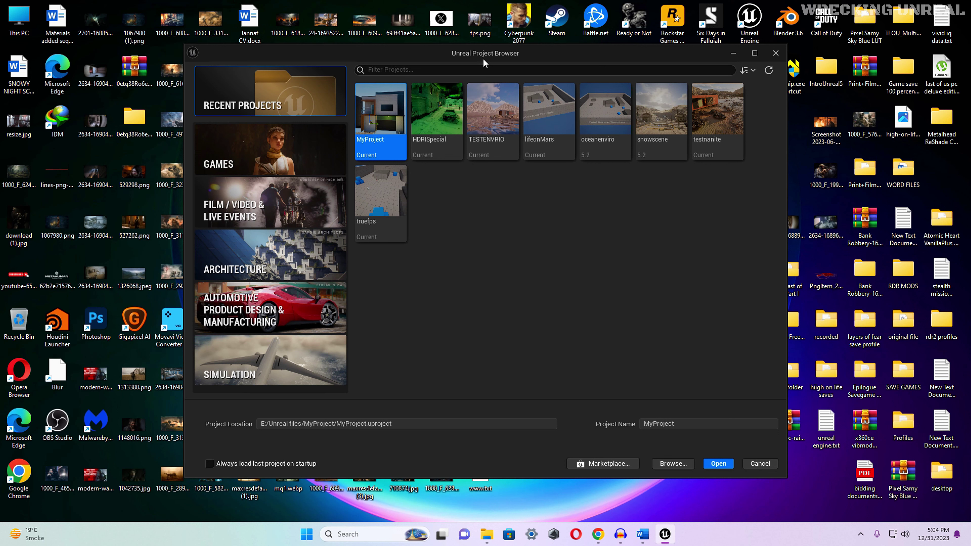
Choose the First Person game template for a new project and enable raytracing in its defaults
left_click(285, 157)
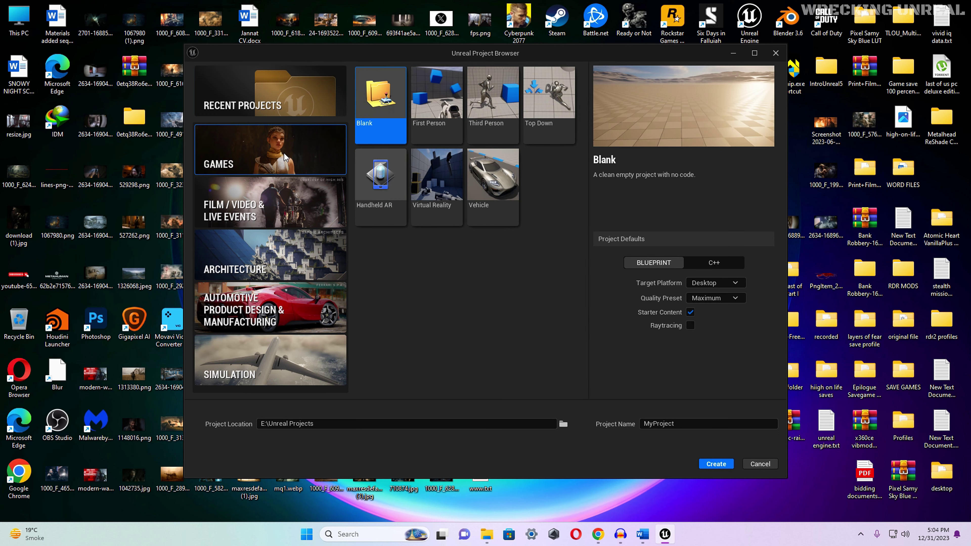
left_click(437, 136)
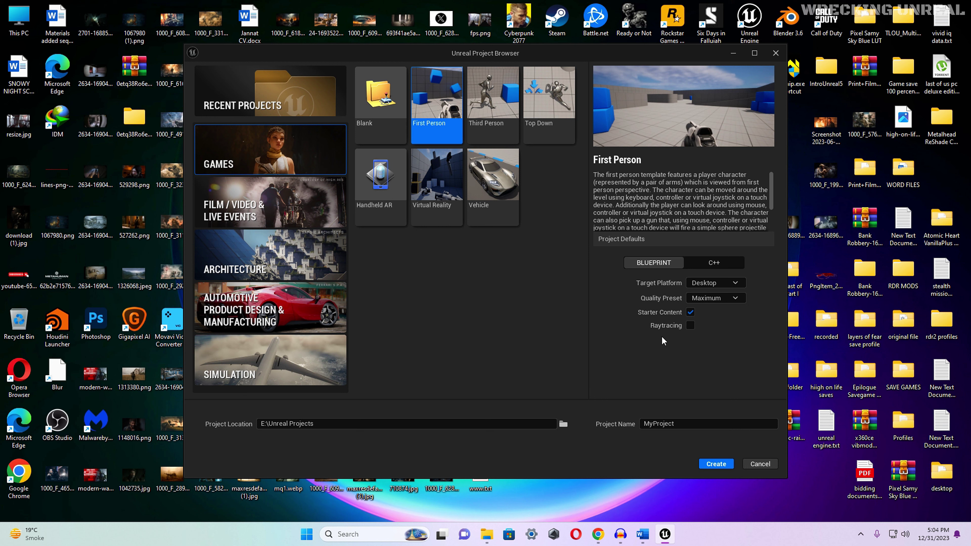
left_click(690, 325)
Name the new project lostisland and create it
left_click(686, 424)
double_click(685, 423)
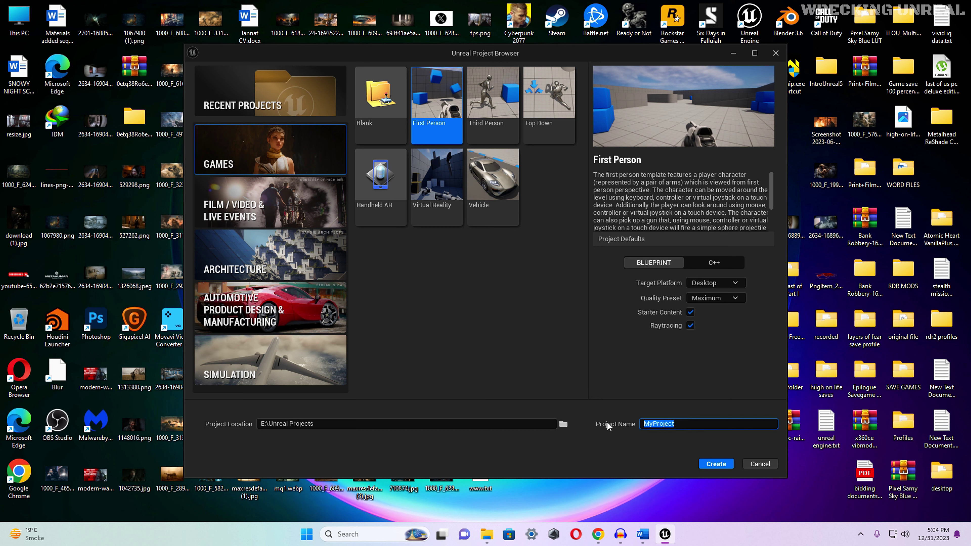
key("BackSpace")
type("island")
key("Home")
type("lost")
left_click(711, 464)
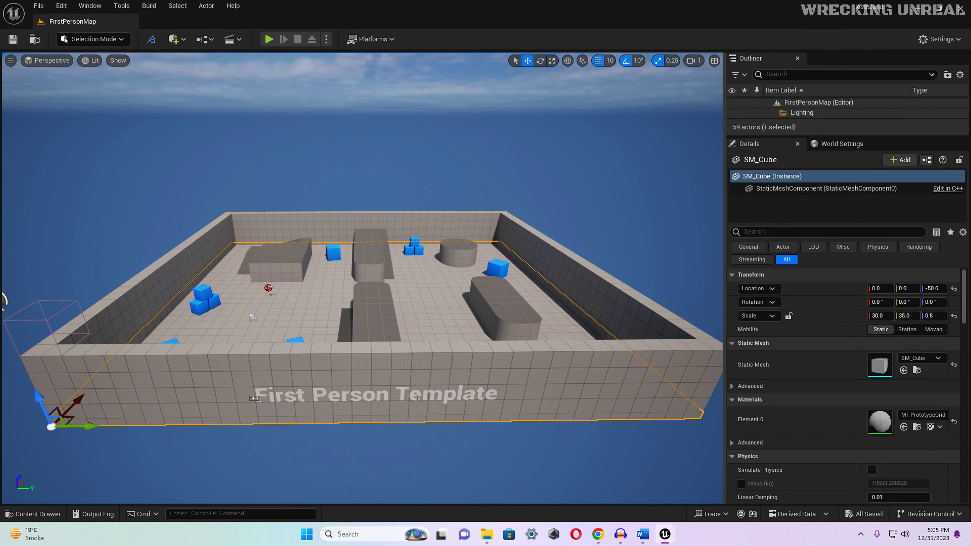
Create a folder named MAP in the project's Content folder
key("ctrl+space")
right_click(389, 465)
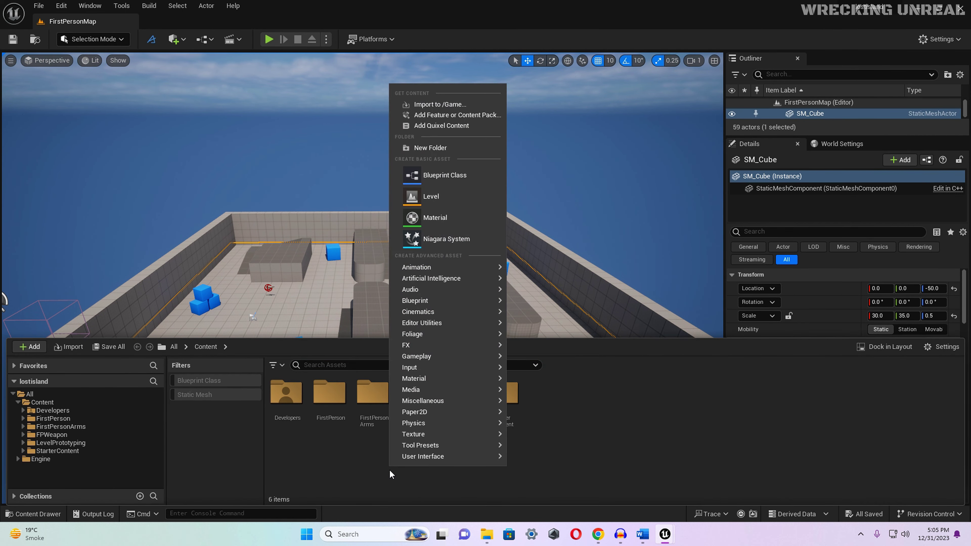
left_click(422, 147)
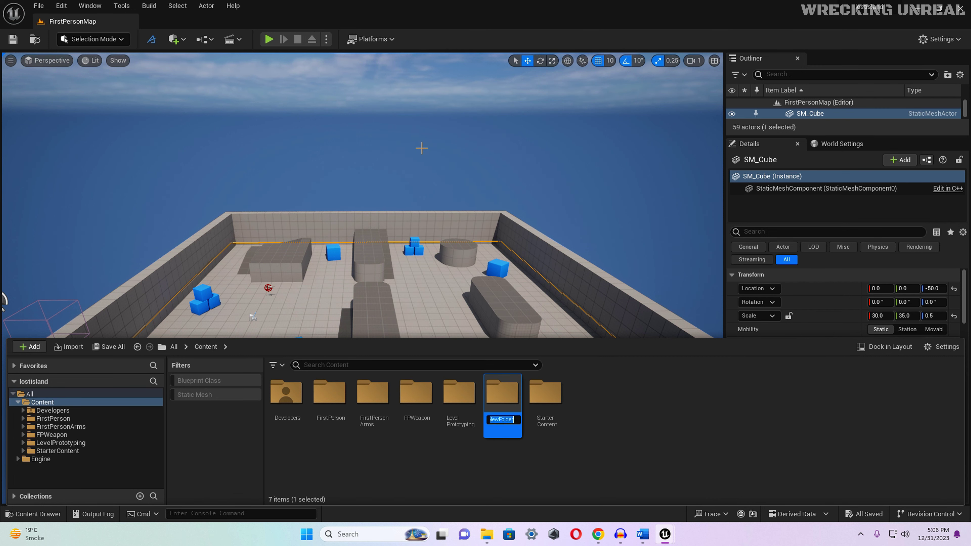
type("MAP")
key("Return")
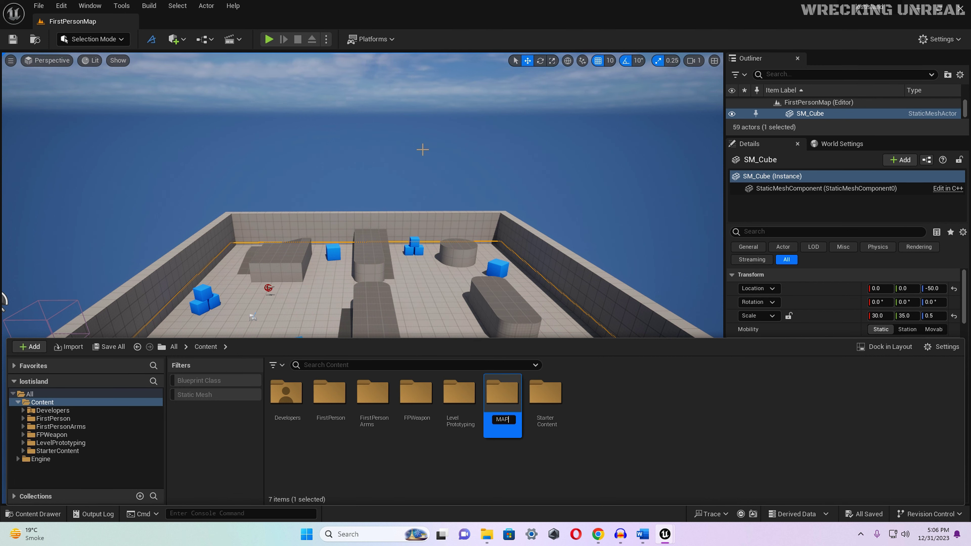
Create a level named ISLAND inside the MAP folder and open it
double_click(501, 397)
right_click(331, 421)
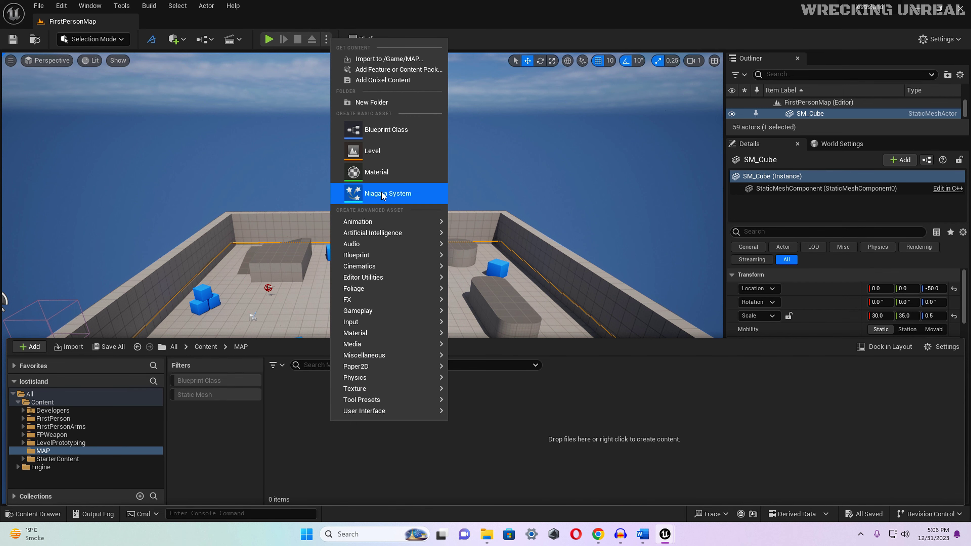
left_click(367, 152)
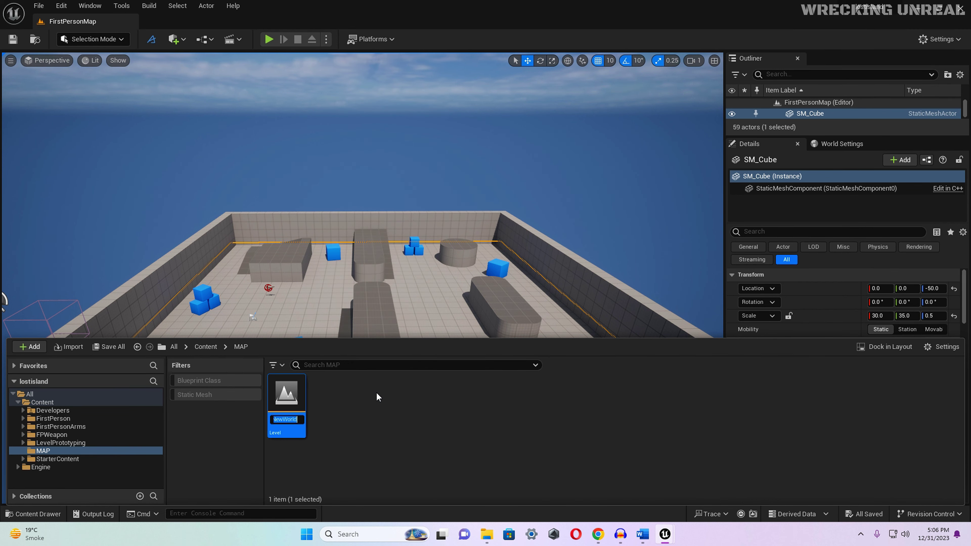
type("ISLAND")
key("Return")
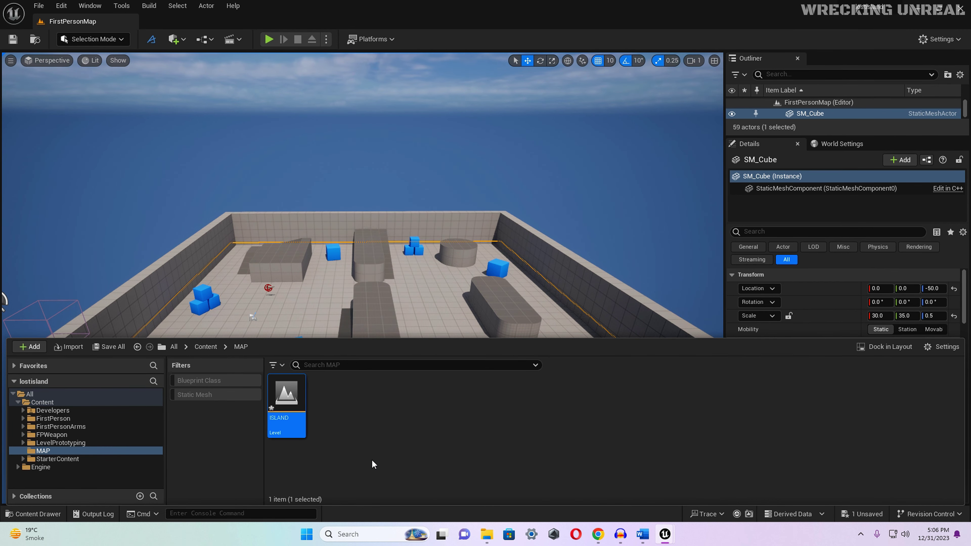
double_click(292, 396)
left_click(508, 380)
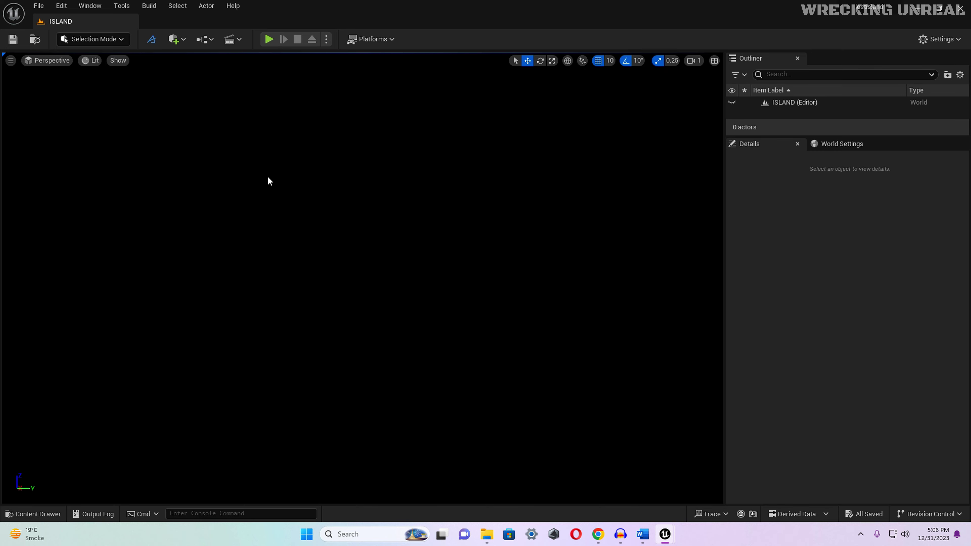
Use the Env. Light Mixer to add a sky light, atmospheric light, sky atmosphere, volumetric cloud and height fog to the level
left_click(96, 7)
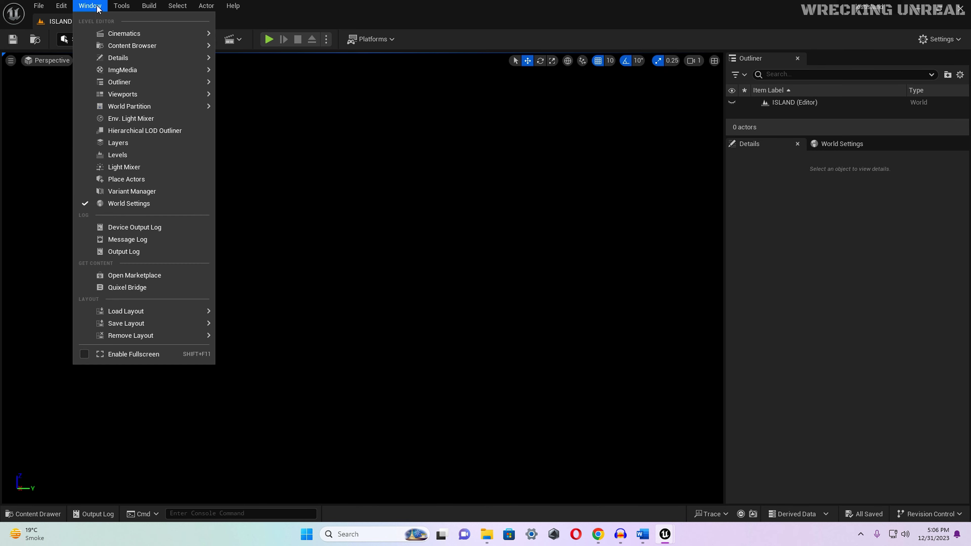
left_click(134, 119)
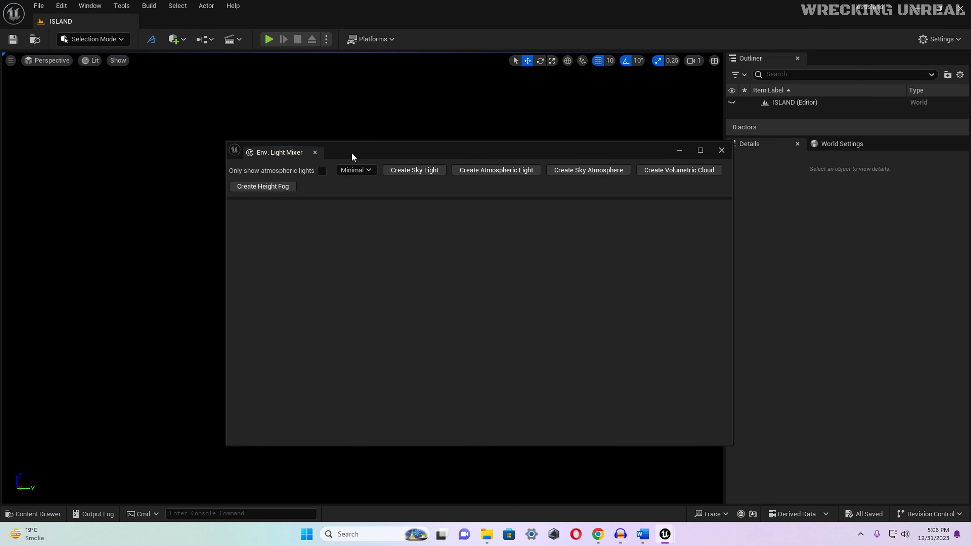
left_click(401, 171)
left_click(409, 169)
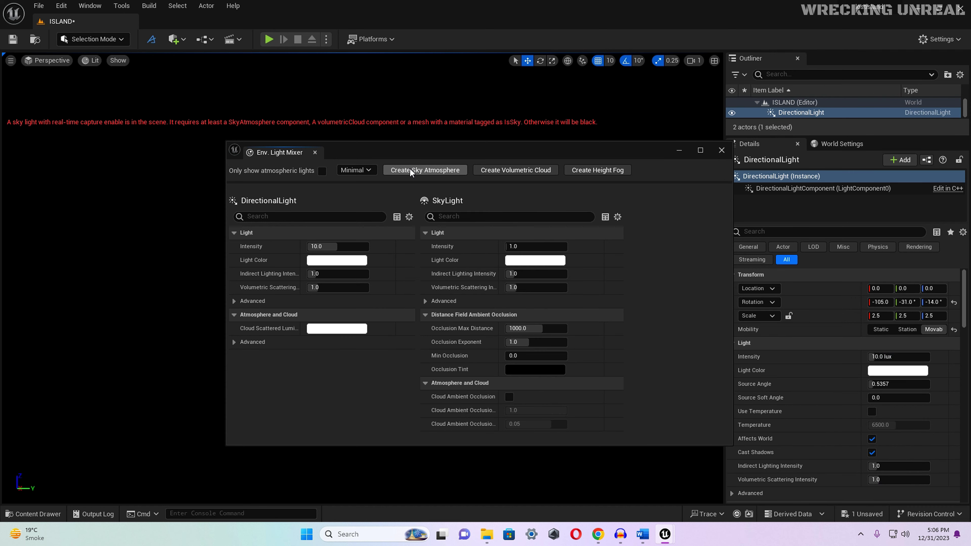
left_click(414, 170)
left_click(413, 170)
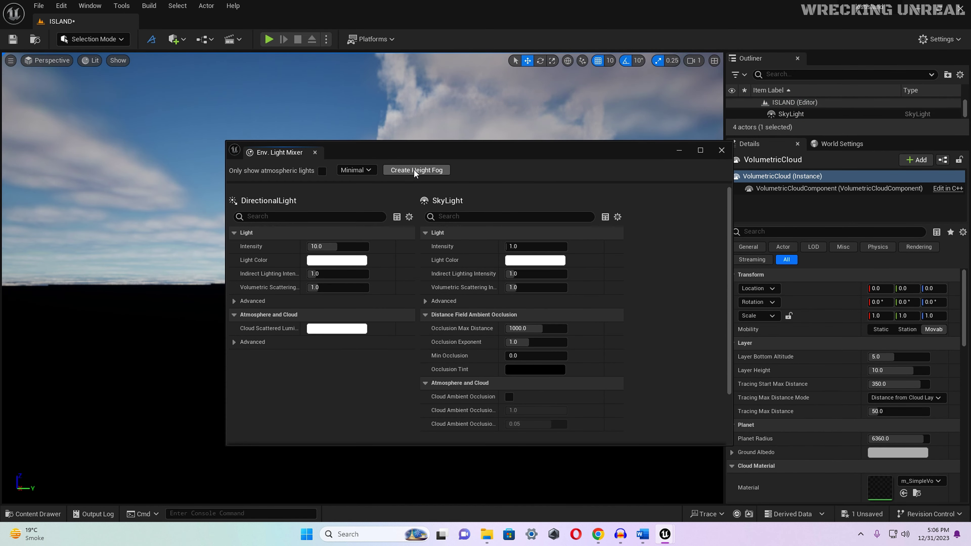
left_click(413, 169)
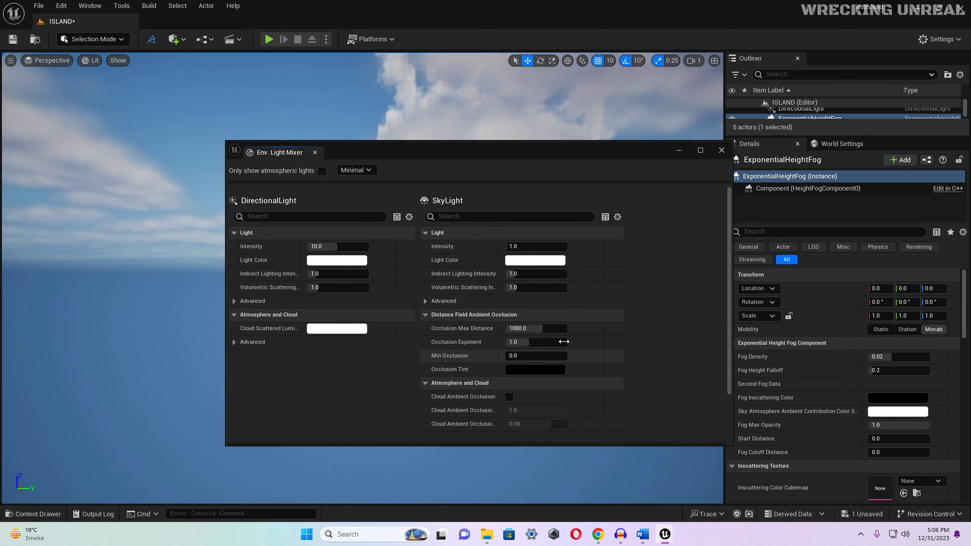
Enable Volumetric Fog on the exponential height fog and close the Env. Light Mixer
left_click_drag(727, 251, 727, 421)
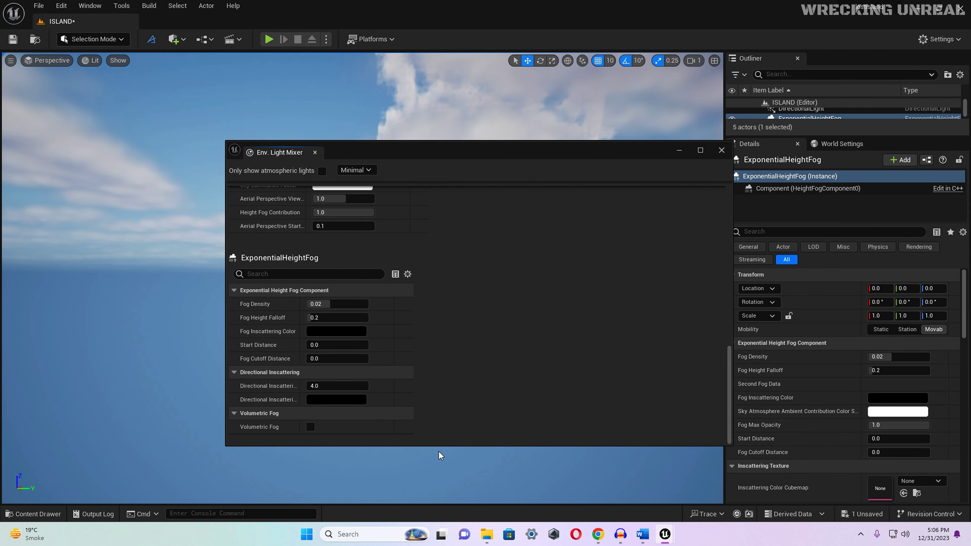
left_click(310, 427)
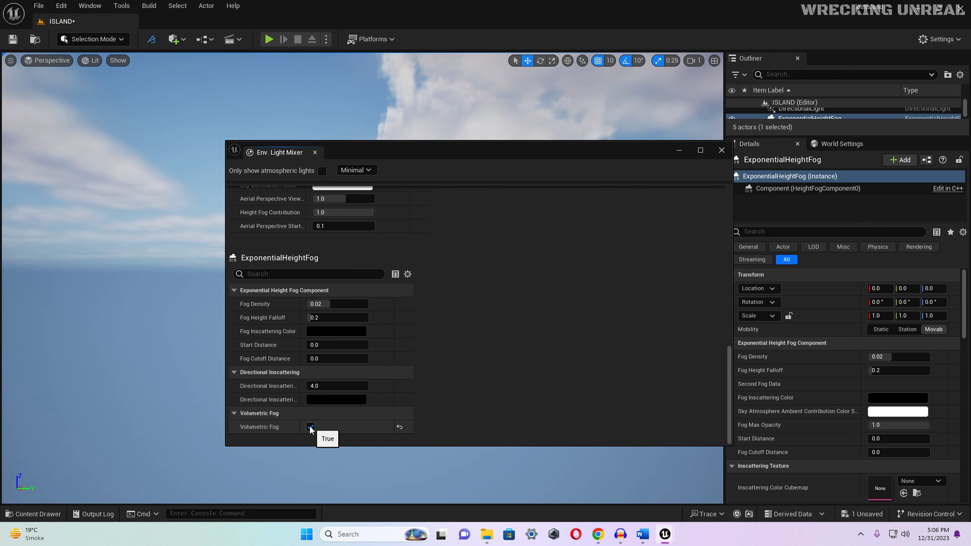
left_click(721, 151)
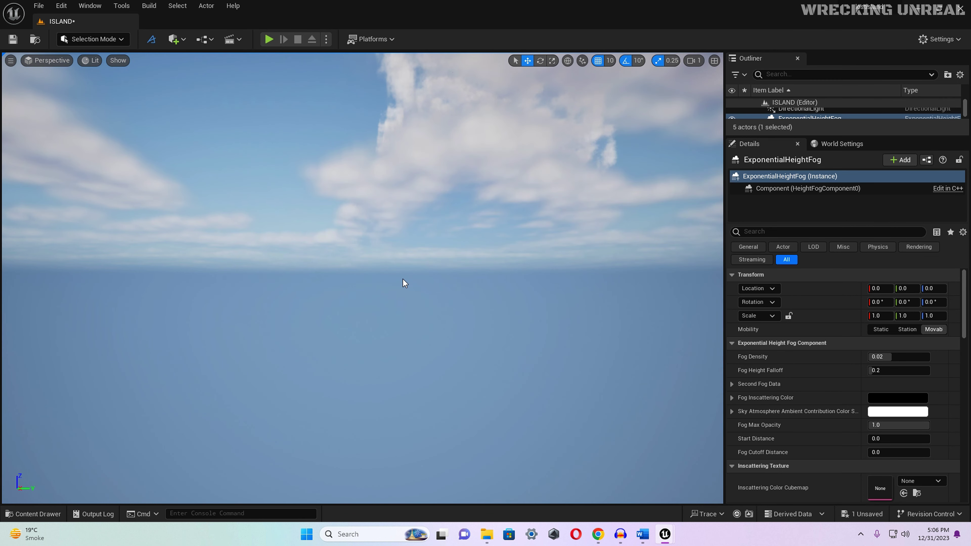
Create a new landscape in Landscape mode with a section size of 127×127 quads
right_click_drag(404, 276, 401, 279)
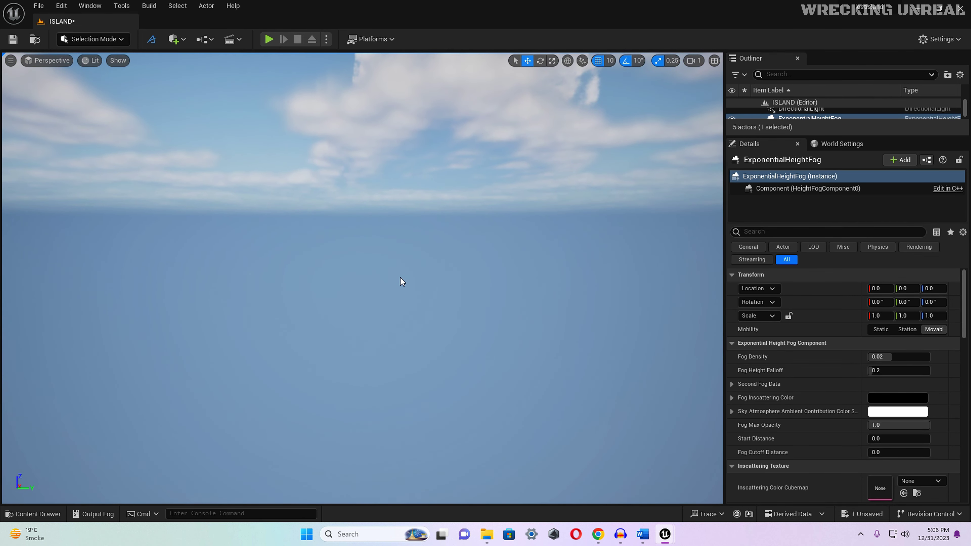
left_click(92, 37)
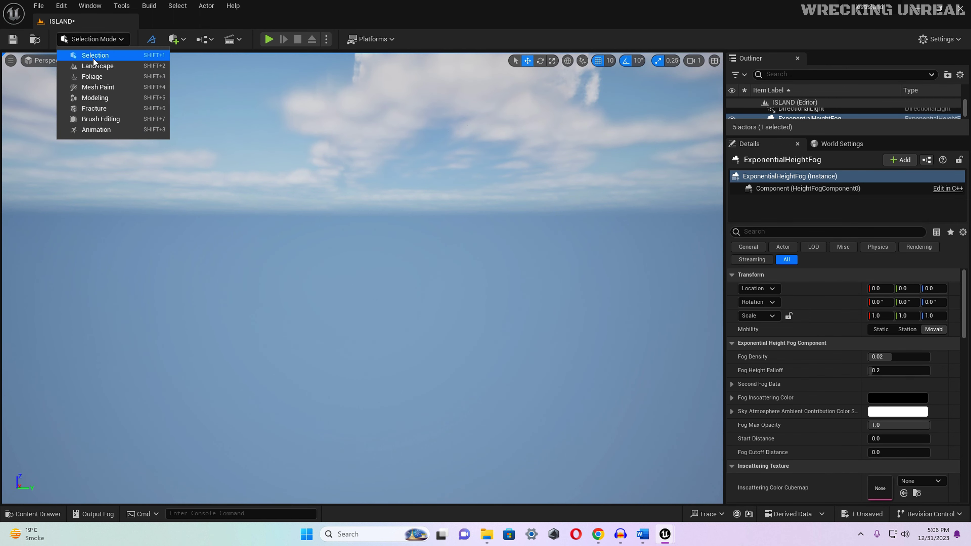
left_click(96, 66)
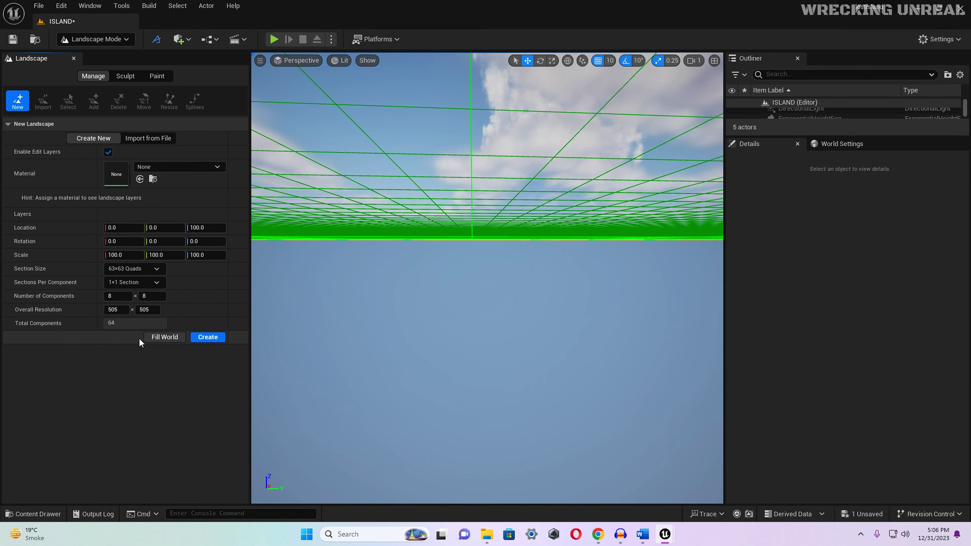
left_click(130, 269)
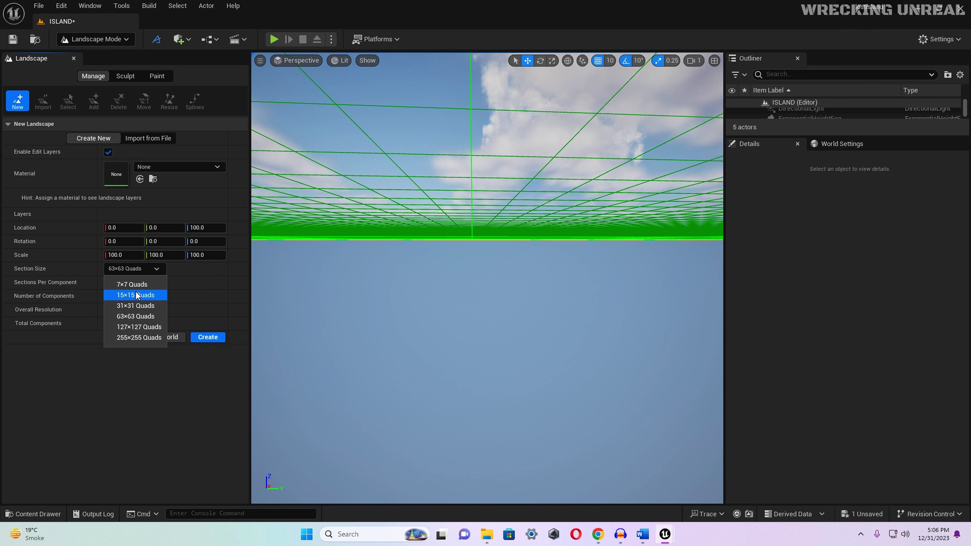
left_click(139, 327)
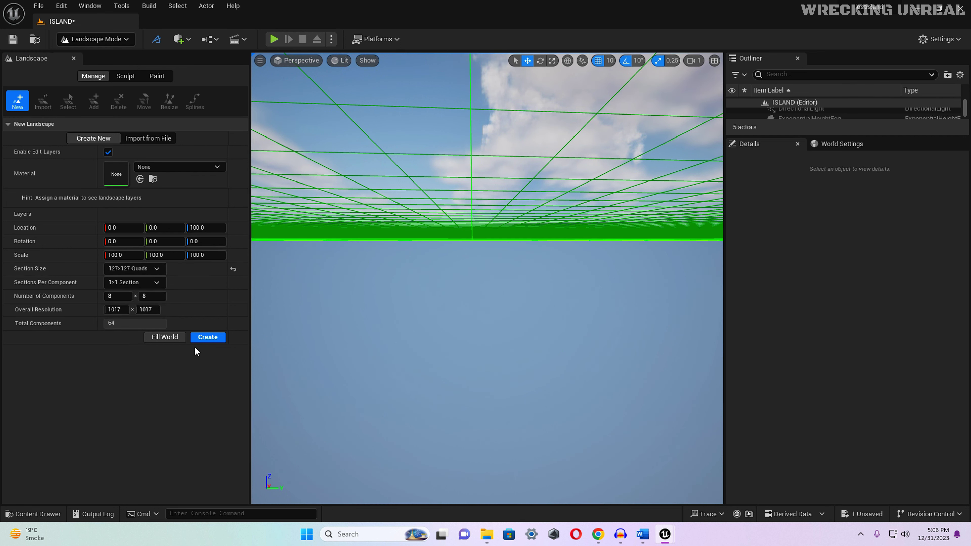
left_click(209, 338)
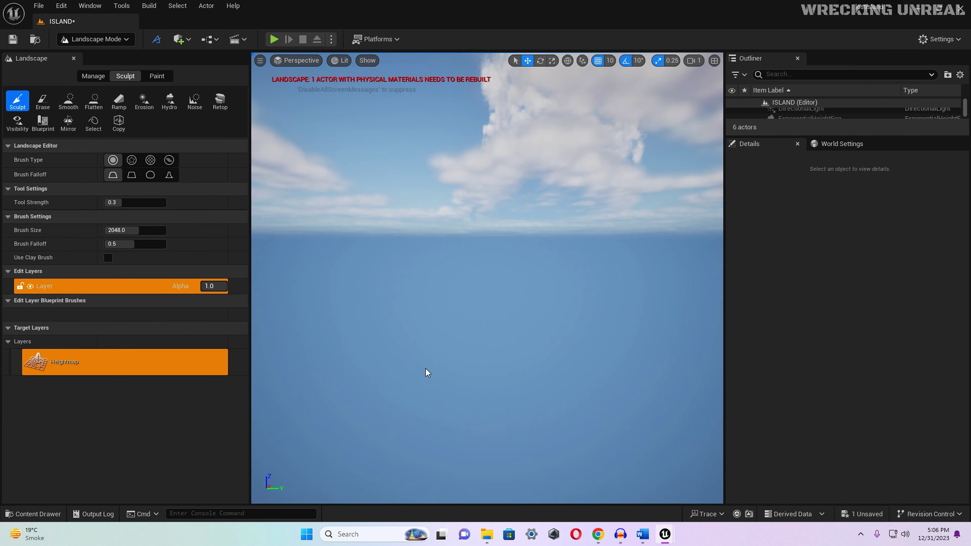
Switch the editor from Landscape mode back to Selection mode
key("ctrl+space")
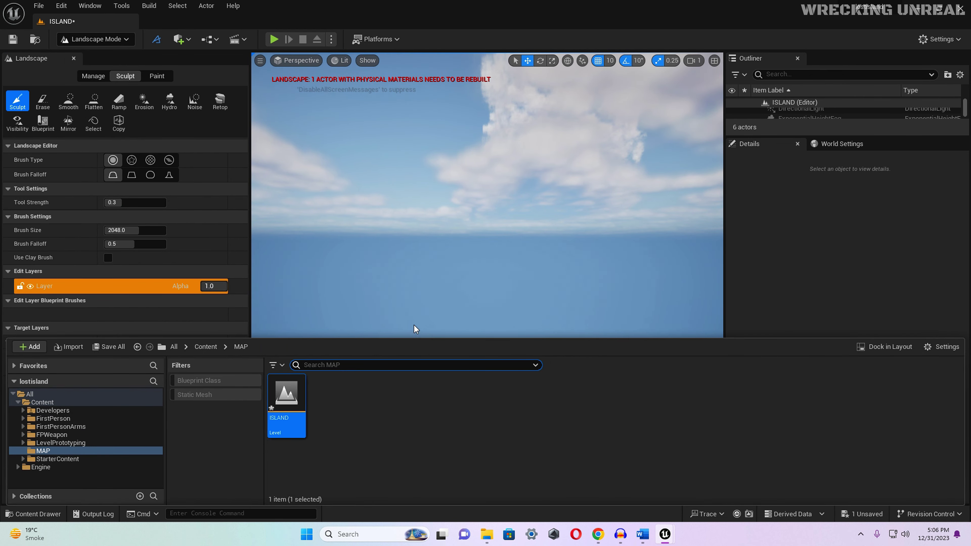
left_click(414, 325)
left_click(93, 39)
left_click(92, 54)
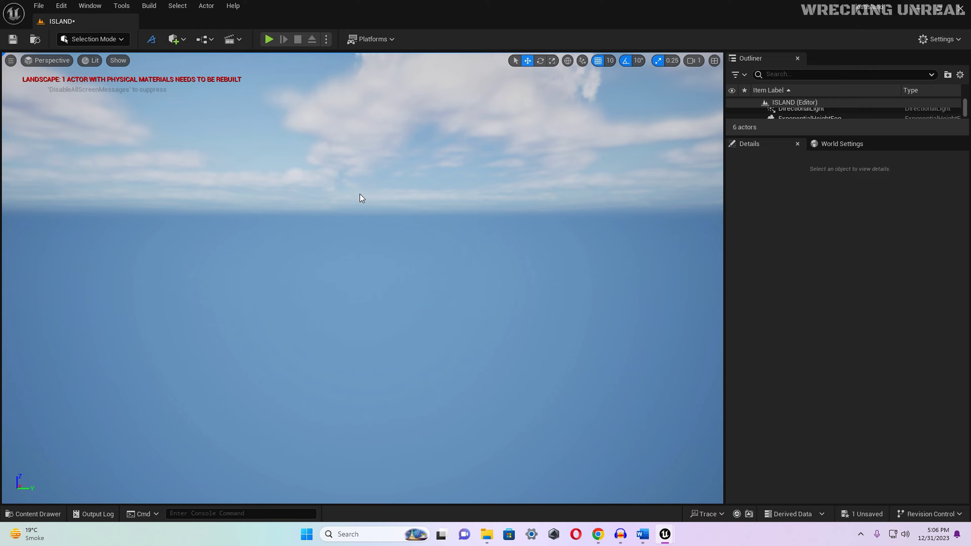
Raise the camera speed to 4.5, examine the whole landscape from above and save the ISLAND level
key("w")
mouse_move(359, 194)
right_mouse_down()
mouse_move(360, 127)
mouse_move(360, 275)
mouse_move(360, 179)
mouse_move(365, 267)
mouse_move(373, 244)
mouse_move(440, 256)
mouse_move(466, 238)
mouse_move(454, 218)
mouse_move(378, 256)
mouse_move(364, 275)
mouse_move(433, 268)
mouse_move(353, 262)
mouse_move(375, 195)
right_mouse_up()
scroll(360, 194, "down", 3)
key("e")
scroll(360, 237, "up", 10)
key("e")
scroll(365, 267, "up", 5)
key("e")
scroll(454, 218, "up", 4)
key("w")
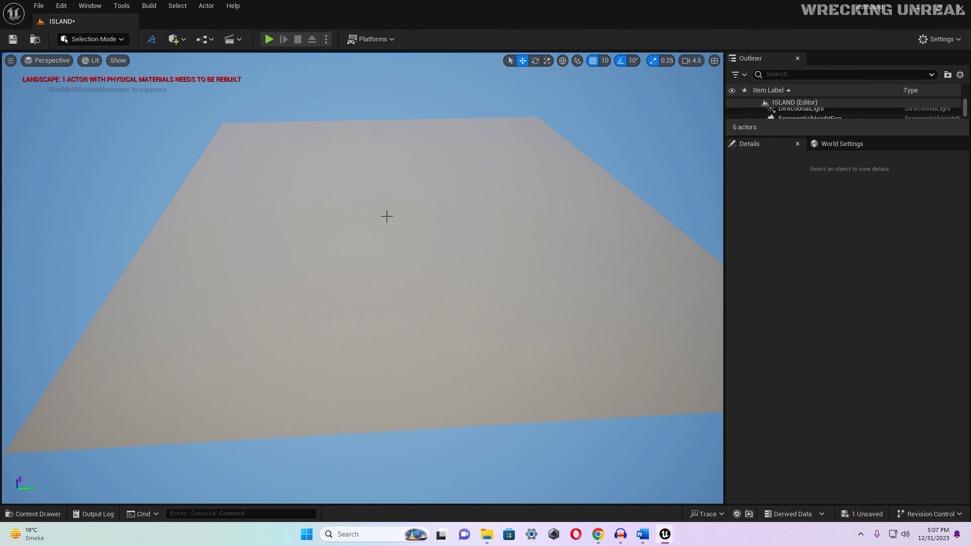
key("ctrl+s")
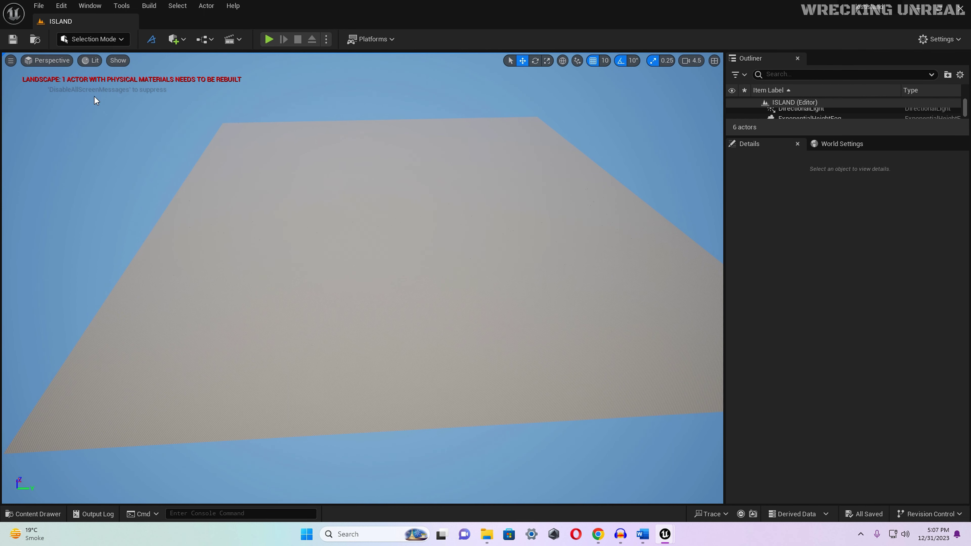
key("ctrl+space")
left_click(305, 245)
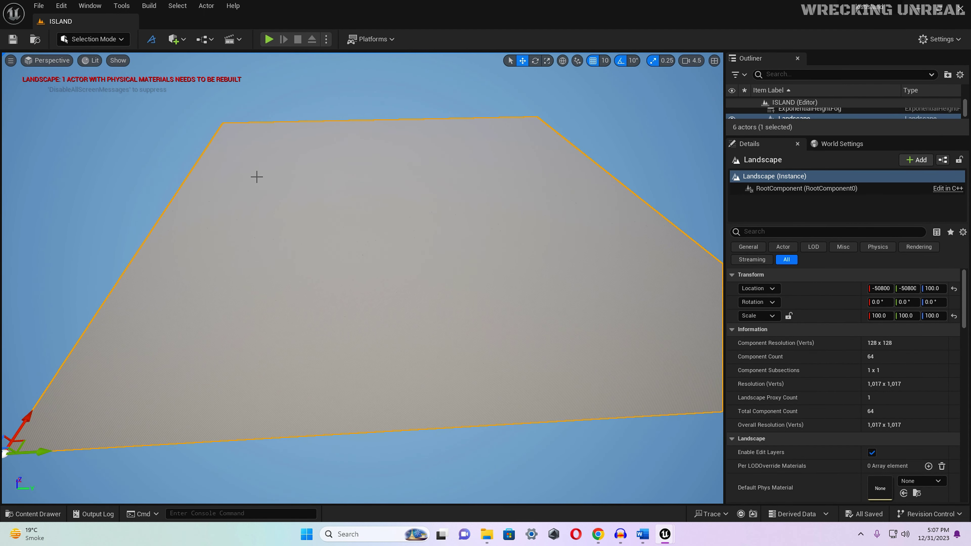
Search the plugins for WATER and enable the experimental Water plugin
left_click(62, 6)
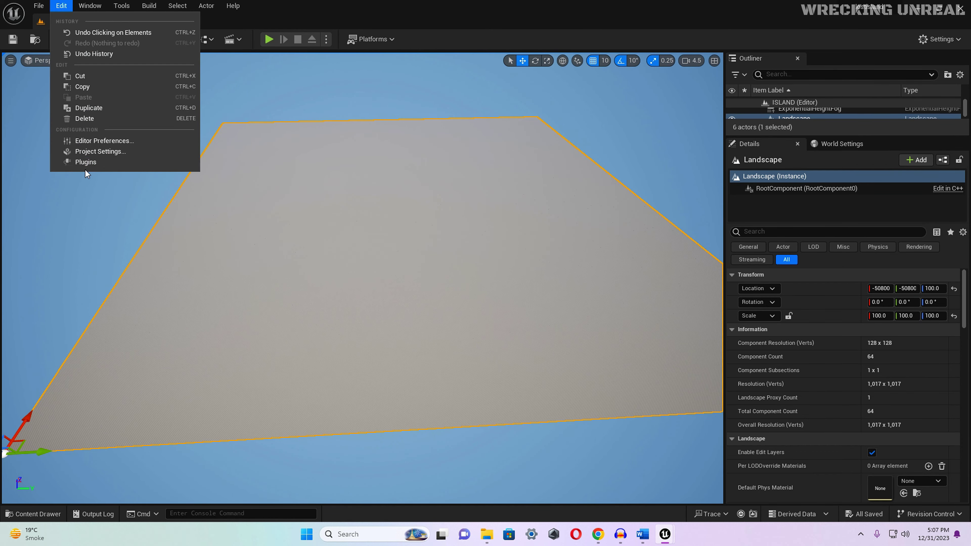
left_click(85, 162)
type("WA")
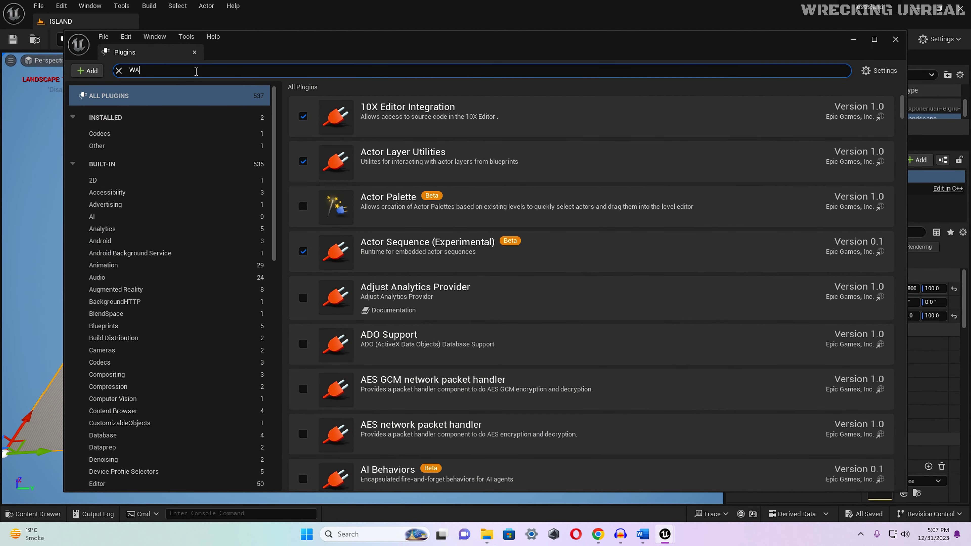
type("TER")
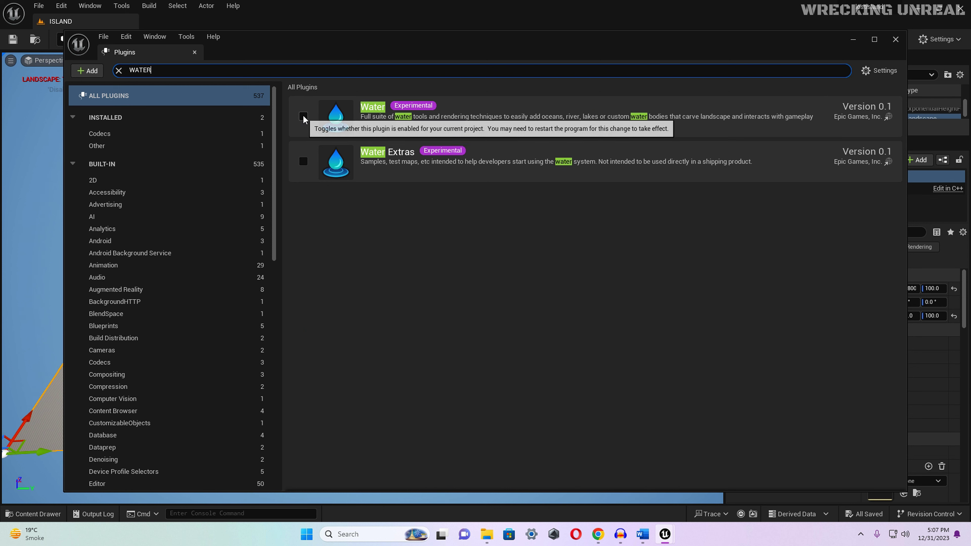
left_click(303, 116)
left_click(568, 283)
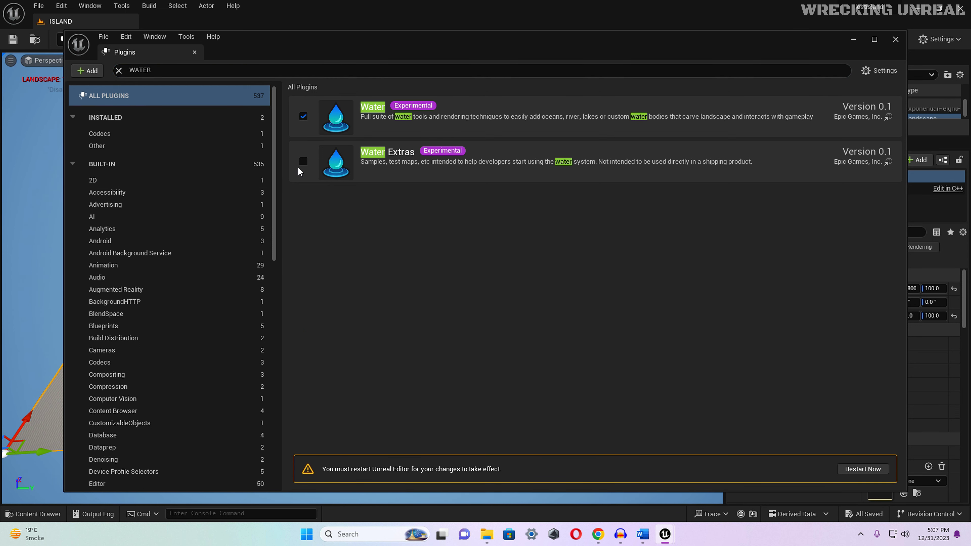
Enable the experimental Water Extras plugin and restart the editor to apply the plugin changes
left_click(303, 161)
left_click(560, 283)
left_click(861, 470)
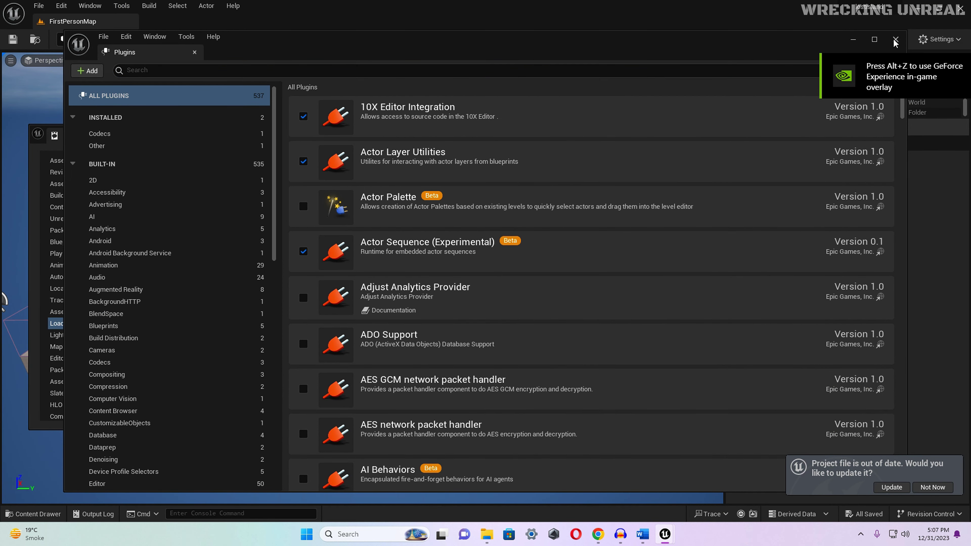
Close the plugin list, add the missing Water Body Collision profile entry to DefaultEngine.ini, and close the remaining floating windows
left_click(895, 39)
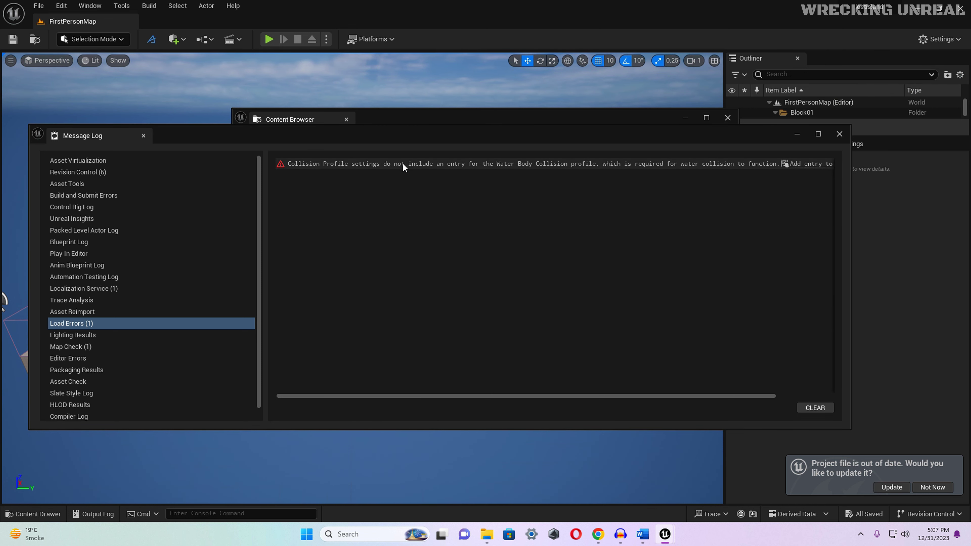
left_click_drag(577, 396, 662, 393)
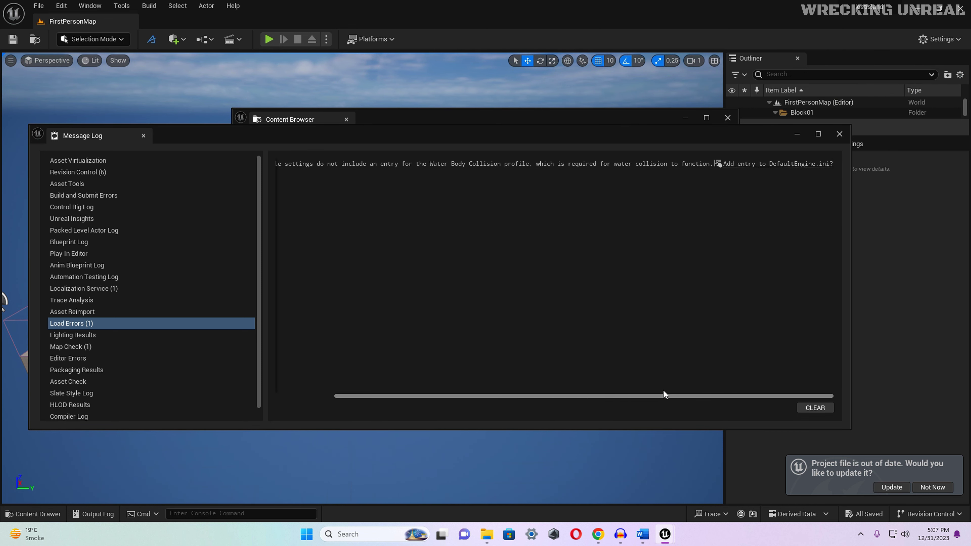
left_click(787, 164)
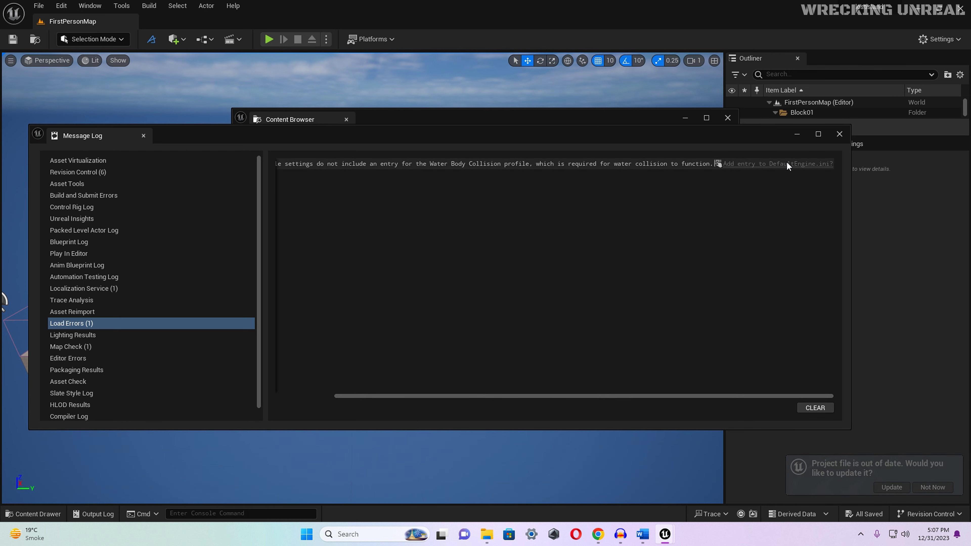
left_click(838, 135)
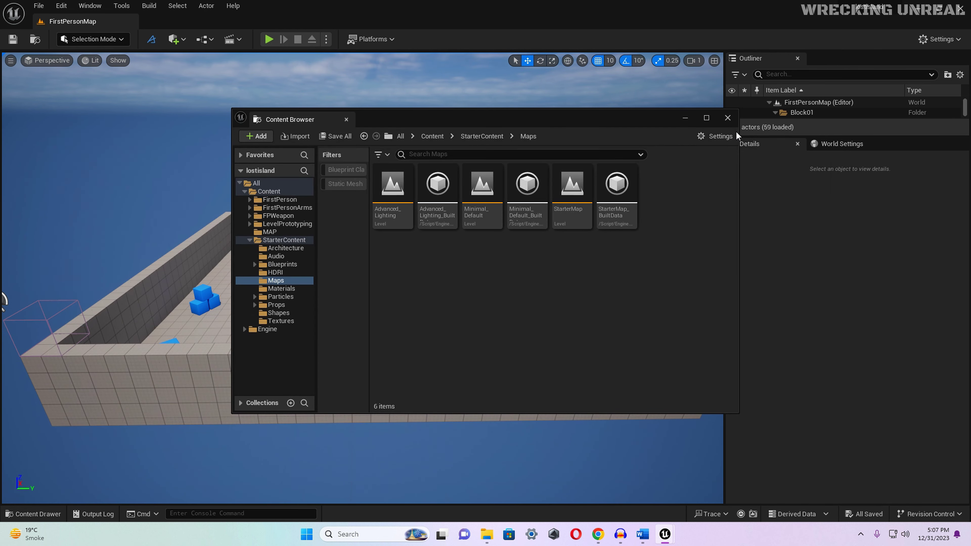
left_click(728, 119)
Open the ISLAND level from the MAP folder of the project content
key("ctrl+space")
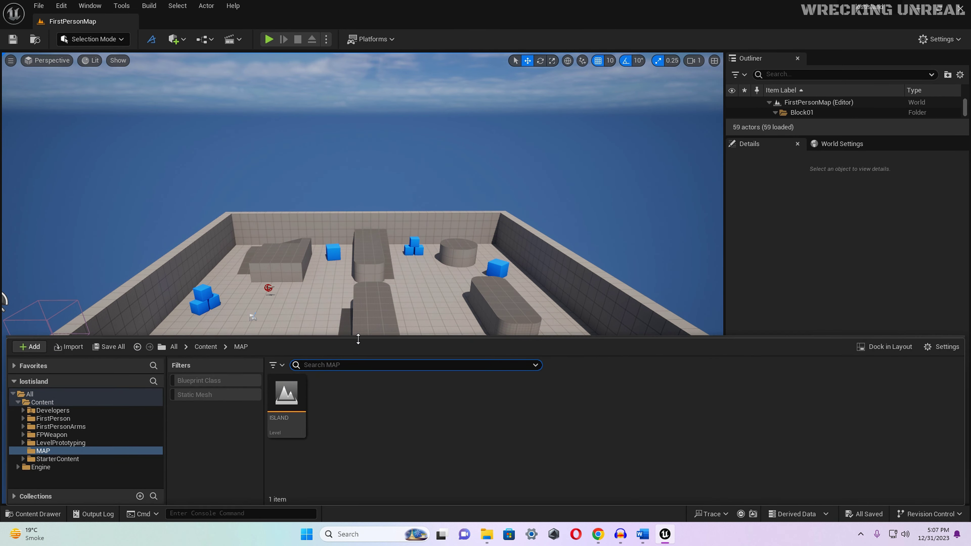
left_click(206, 347)
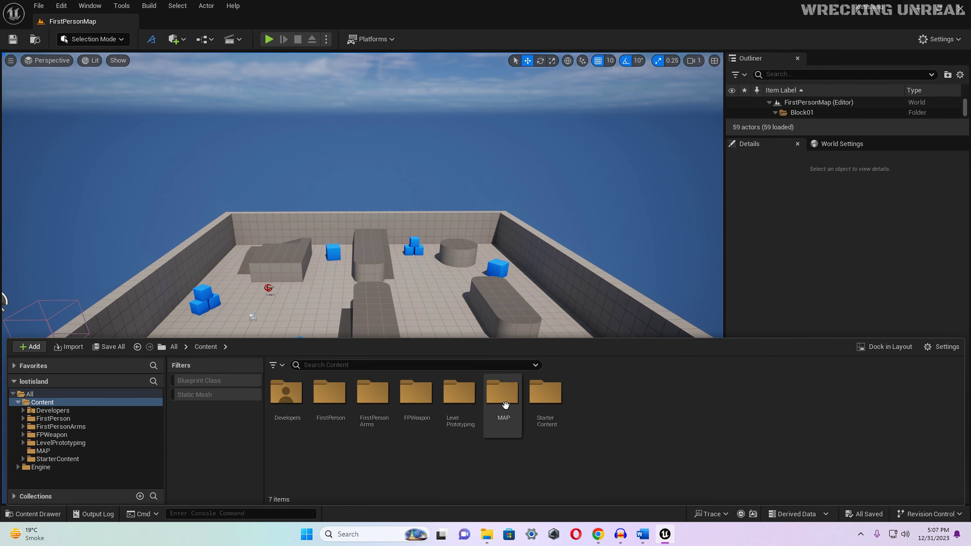
double_click(502, 394)
double_click(288, 414)
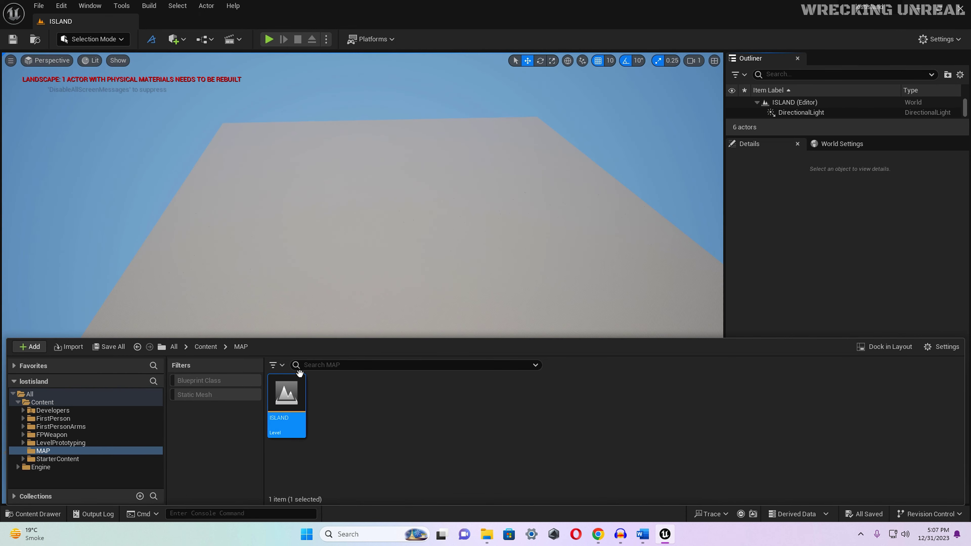
Search the placeable actors for WATER and place a Water Body Ocean near the middle of the landscape
right_click_drag(369, 288, 347, 255)
scroll(370, 251, "up", 3)
key("w")
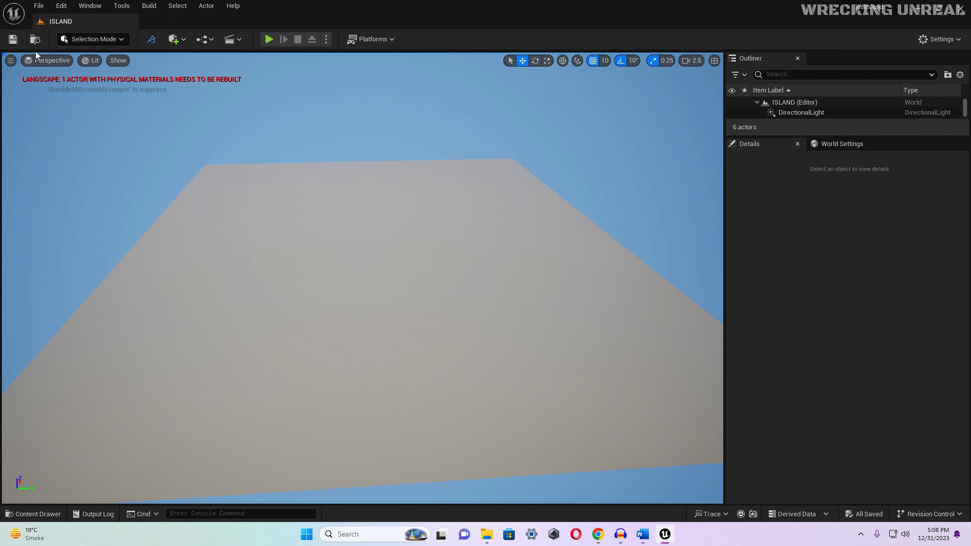
left_click(176, 40)
left_click(206, 210)
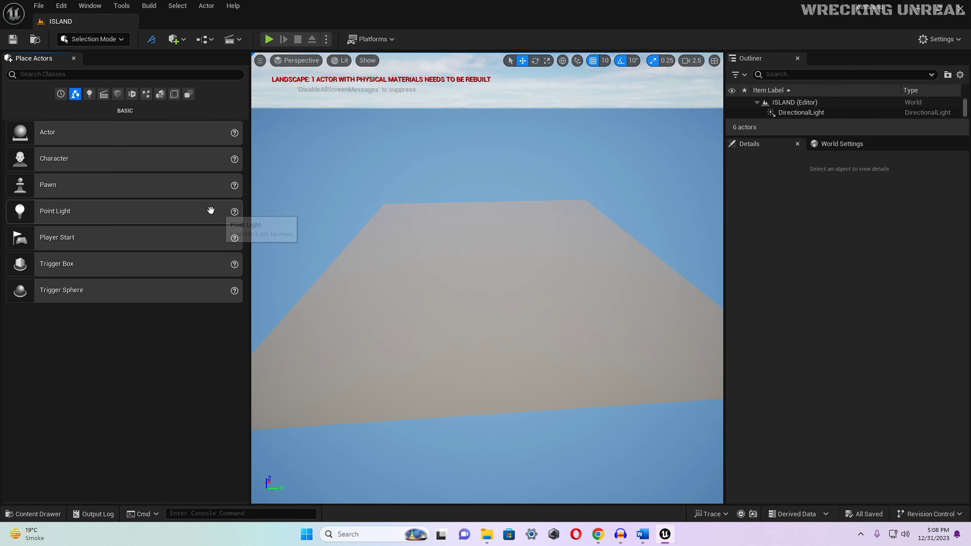
left_click(43, 74)
type("WATER")
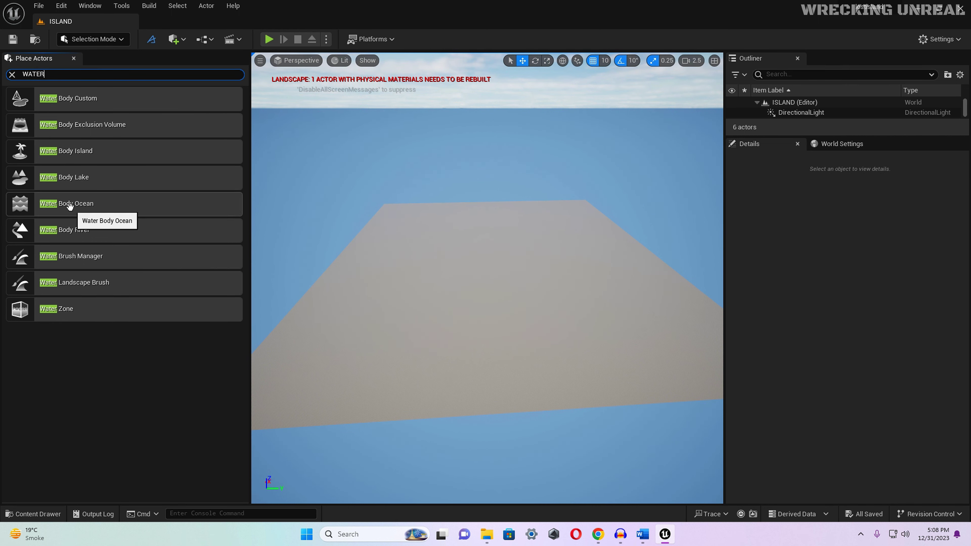
left_click_drag(69, 206, 478, 275)
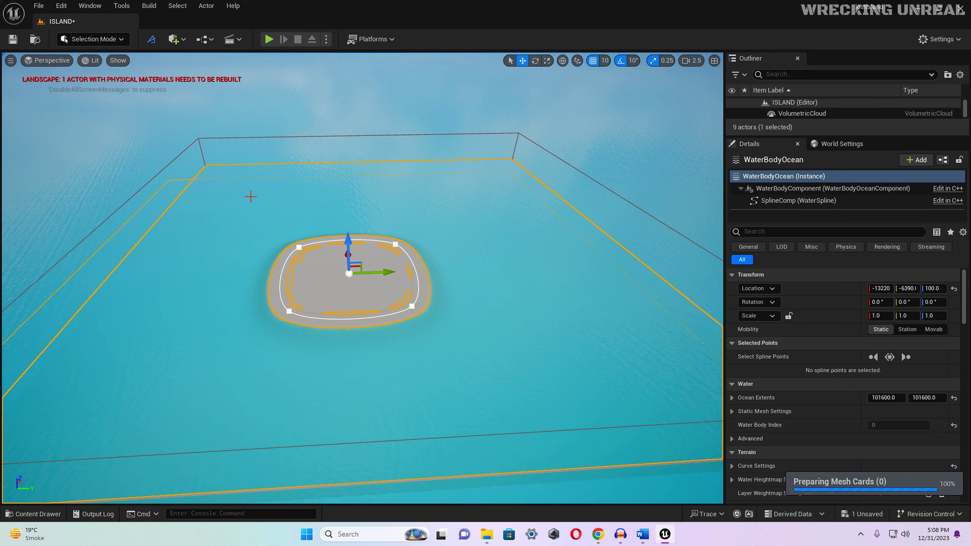
left_click(73, 58)
Move the ocean's four spline points outward toward the landscape corners to enlarge the island area
left_click(395, 244)
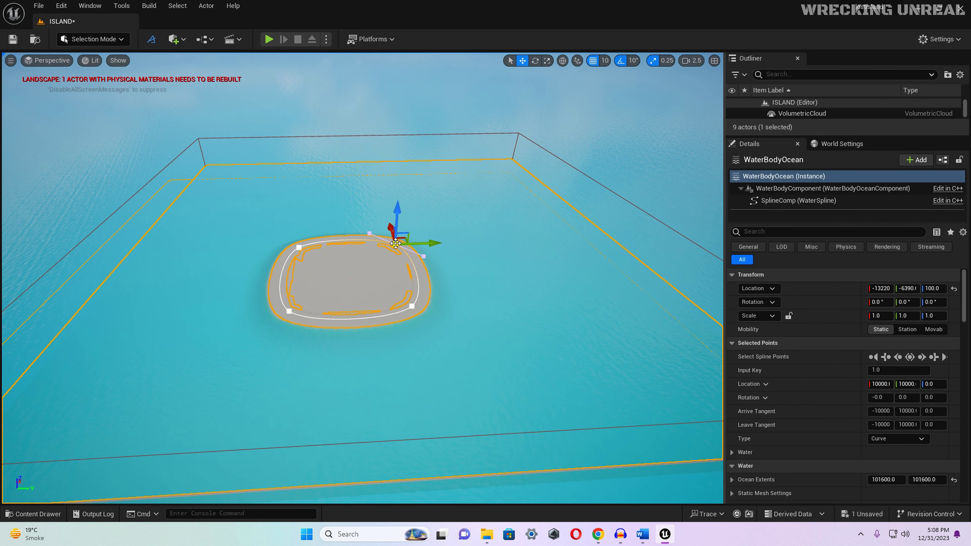
left_click_drag(395, 244, 520, 173)
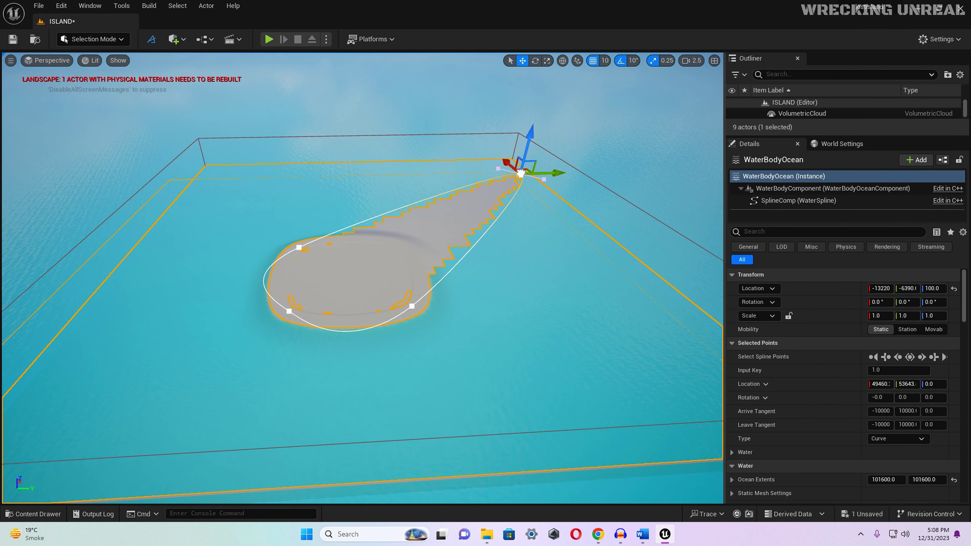
left_click(411, 306)
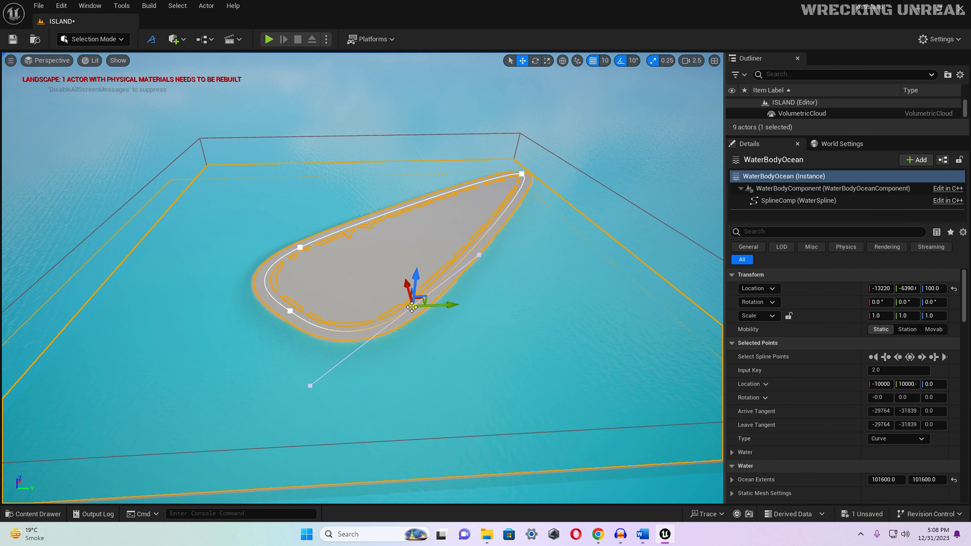
left_click_drag(411, 306, 720, 375)
right_click_drag(585, 349, 526, 319)
key("s")
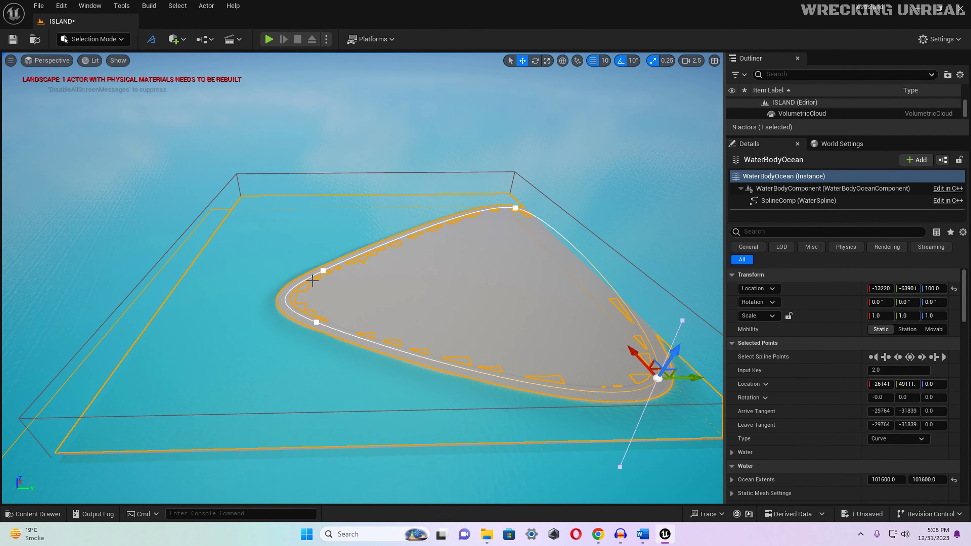
left_click_drag(322, 270, 325, 206)
left_click_drag(316, 323, 261, 407)
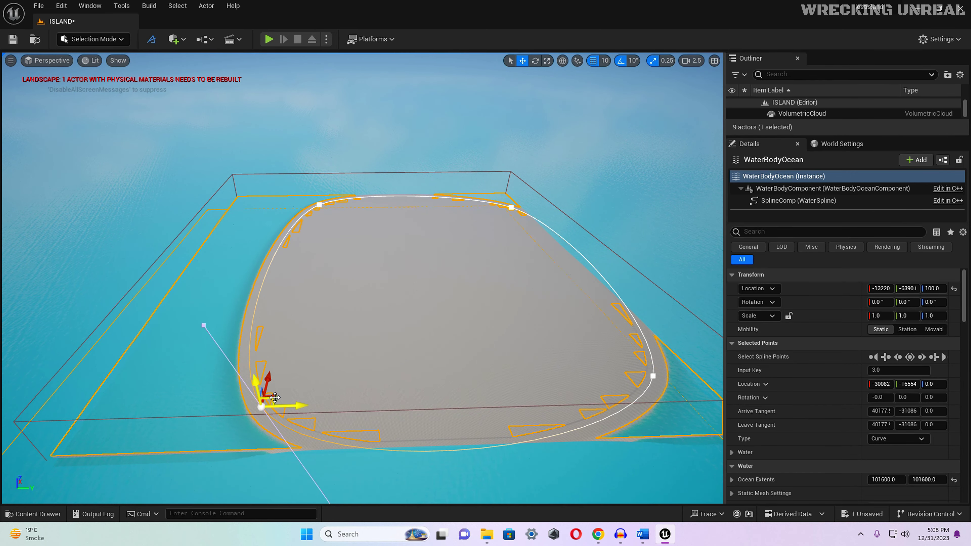
Inspect the enlarged island up close, undo the last change and save the ISLAND level
mouse_move(354, 310)
right_mouse_down()
mouse_move(340, 264)
mouse_move(359, 322)
mouse_move(351, 268)
mouse_move(264, 295)
mouse_move(160, 253)
mouse_move(164, 279)
mouse_move(245, 275)
mouse_move(237, 287)
mouse_move(355, 314)
mouse_move(309, 314)
mouse_move(355, 314)
right_mouse_up()
scroll(354, 310, "up", 1)
key("w")
scroll(354, 314, "up", 2)
key("w")
key("ctrl+z")
key("ctrl+s")
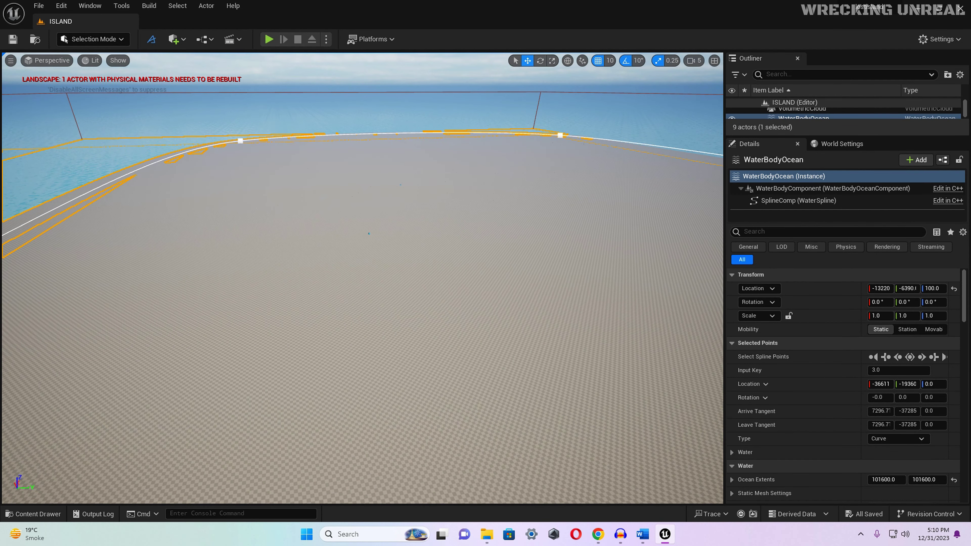
Save the ISLAND level again together with all other project content
right_click_drag(415, 330, 415, 330)
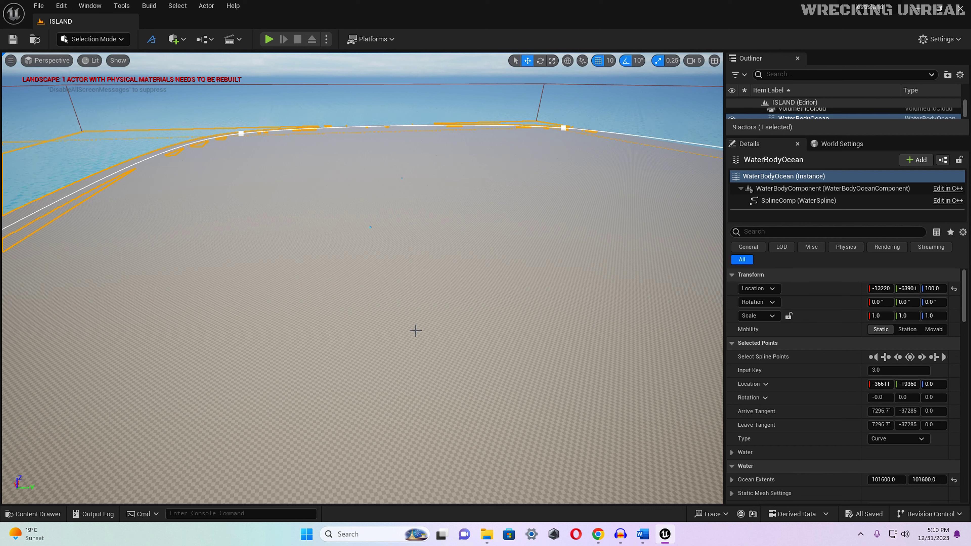
key("ctrl+s")
key("ctrl+space")
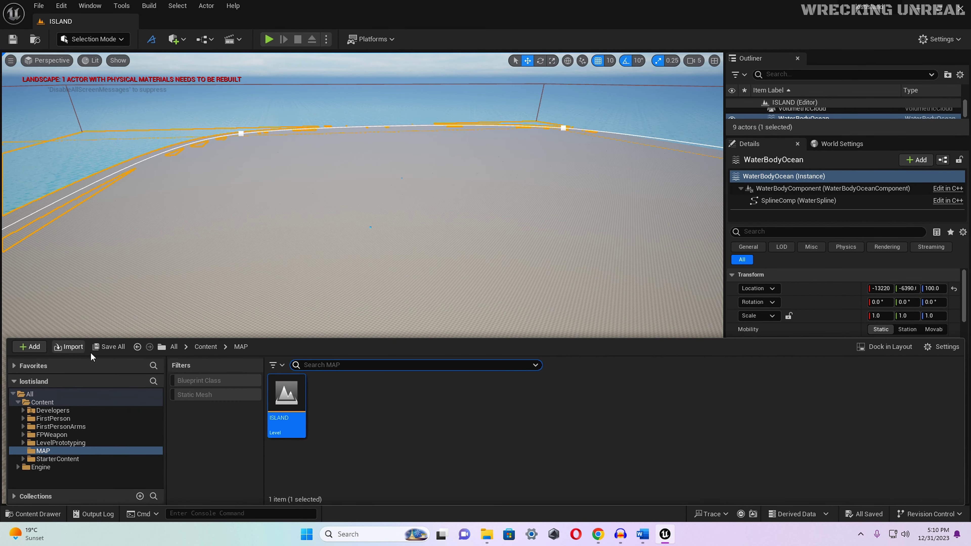
left_click(120, 349)
key("ctrl+space")
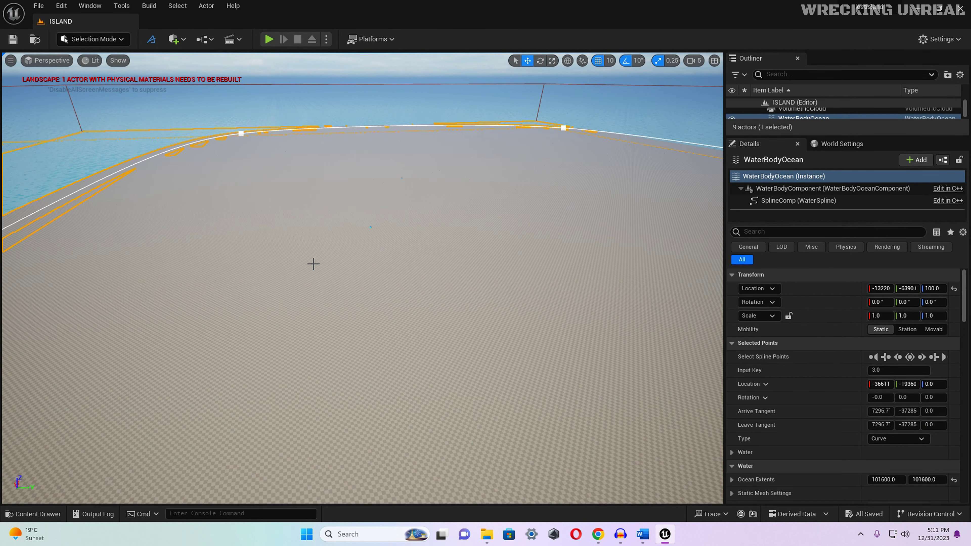
Create a new folder named MASTERMATERIAL in the project's Content folder
key("ctrl+space")
left_click(205, 346)
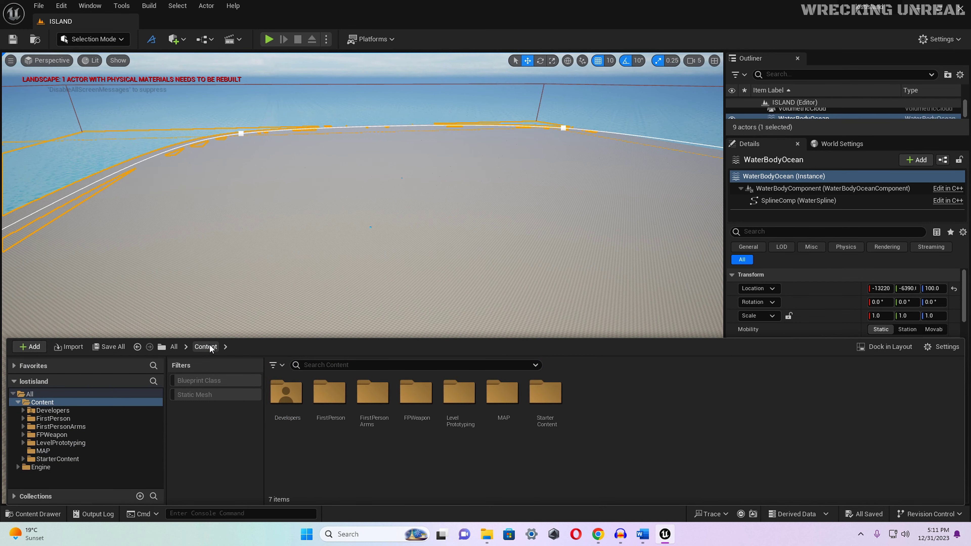
right_click(487, 482)
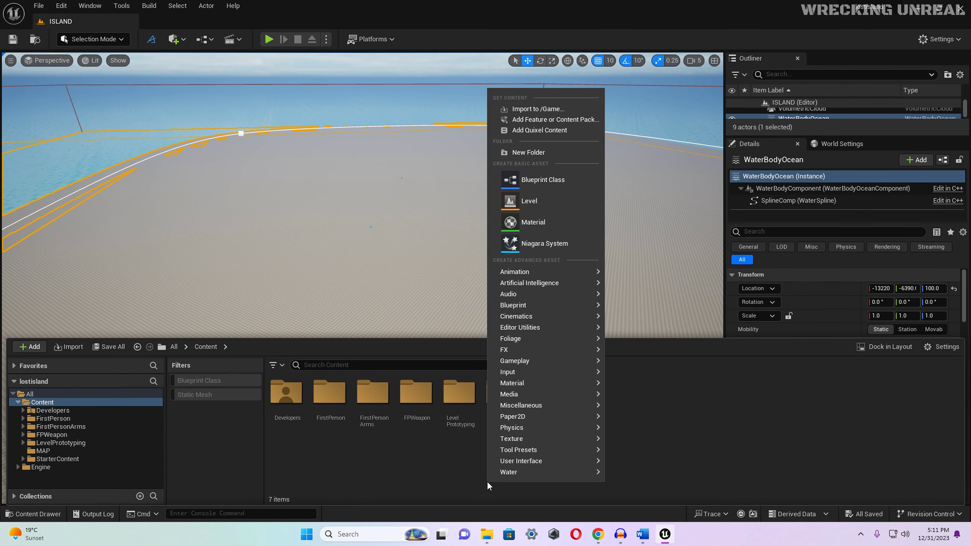
left_click(547, 152)
type("MAS")
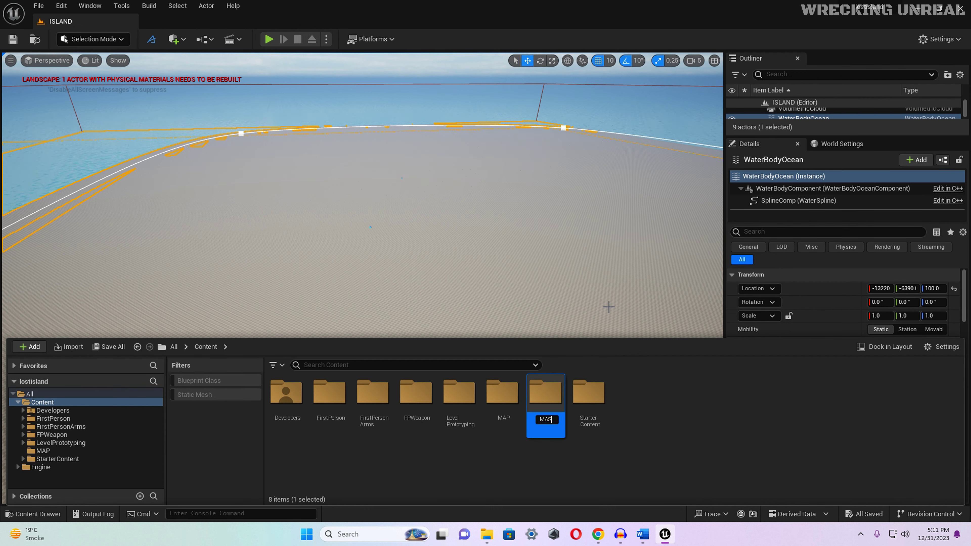
type("TERMAT")
type("ERIAL")
key("Return")
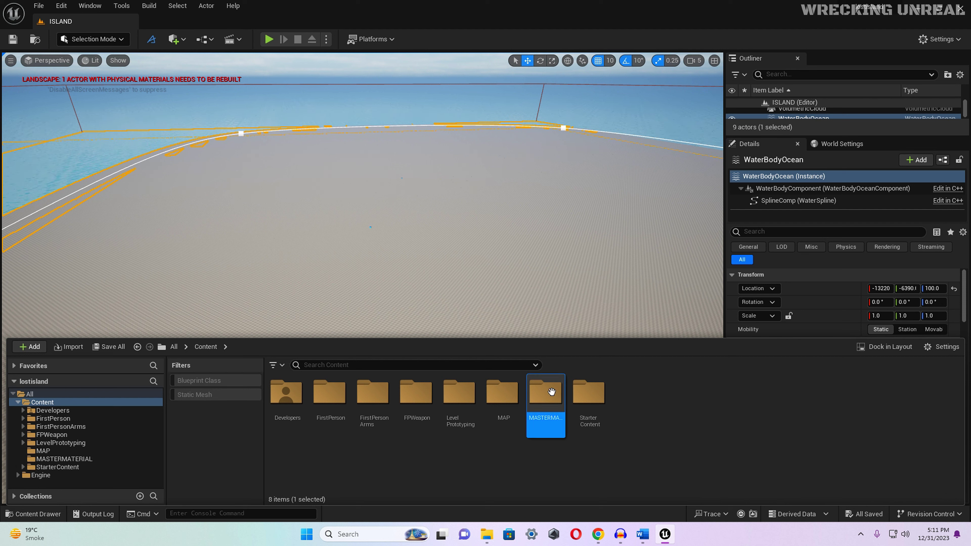
Create a new material named LANDSCAPEMASTER inside the MASTERMATERIAL folder
double_click(546, 401)
right_click(342, 416)
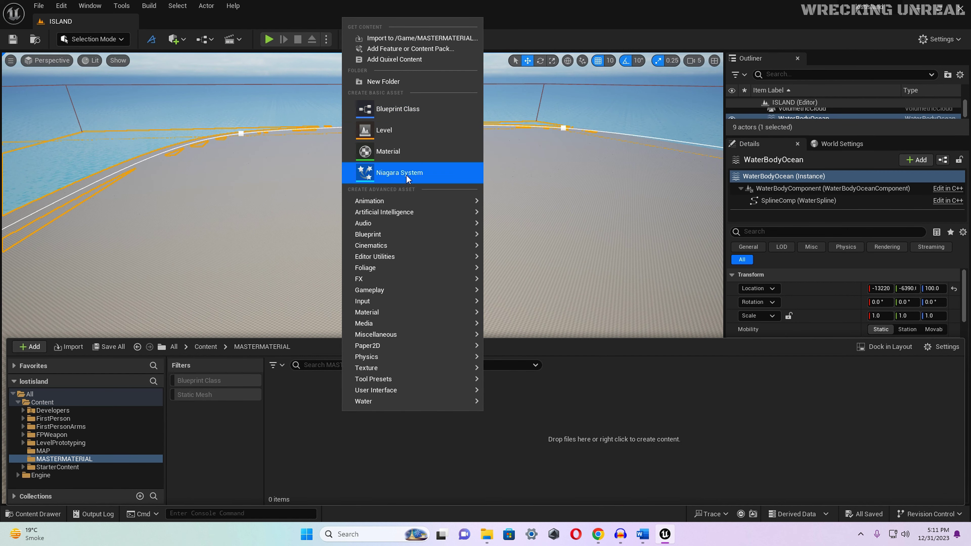
left_click(412, 152)
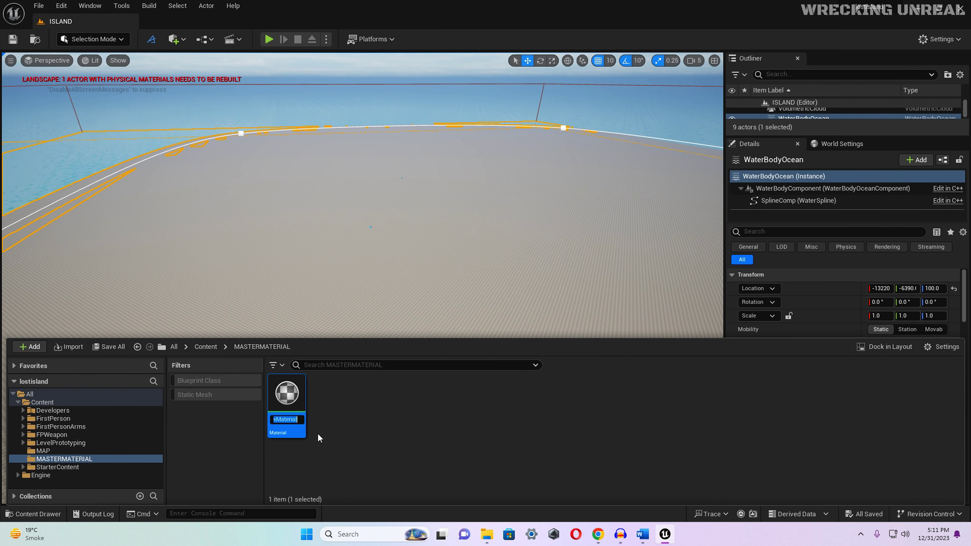
type("LANDSCAPEMASTER")
key("Return")
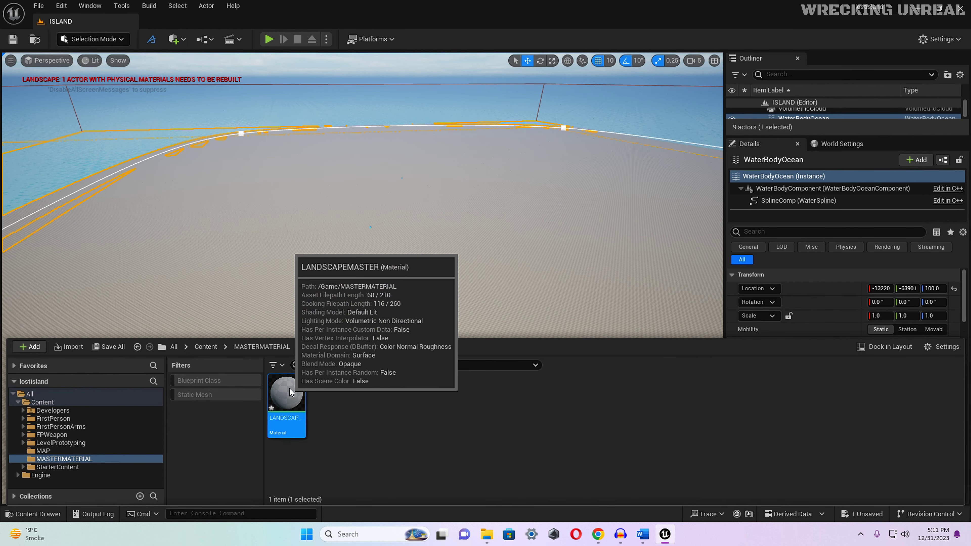
Open the LANDSCAPEMASTER material, look over its empty material graph and close the material editor
double_click(286, 392)
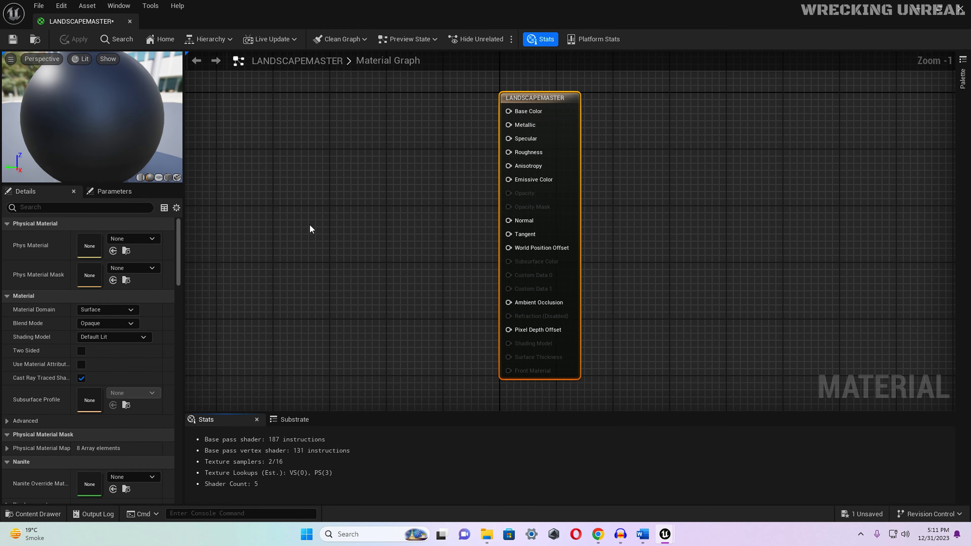
right_click_drag(309, 229, 466, 199)
scroll(410, 245, "down", 1)
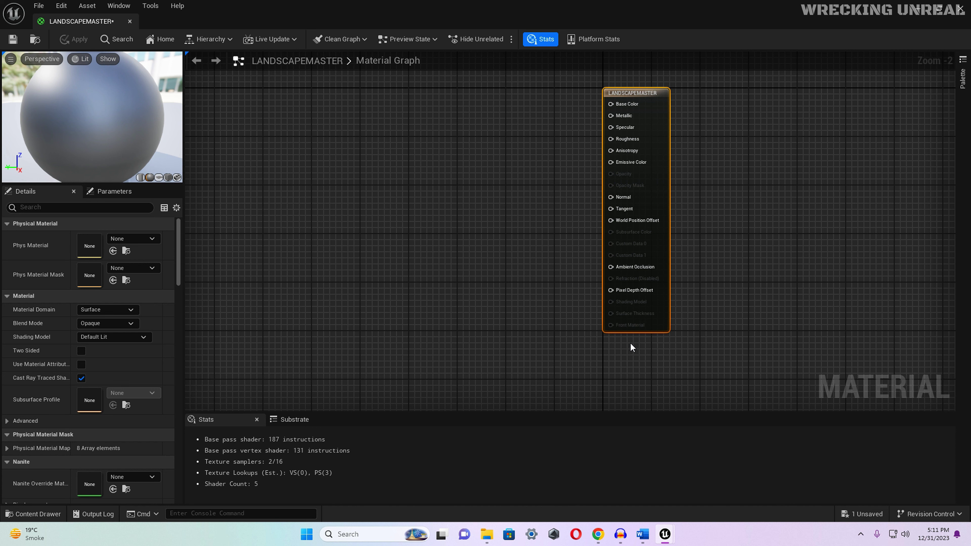
left_click(130, 22)
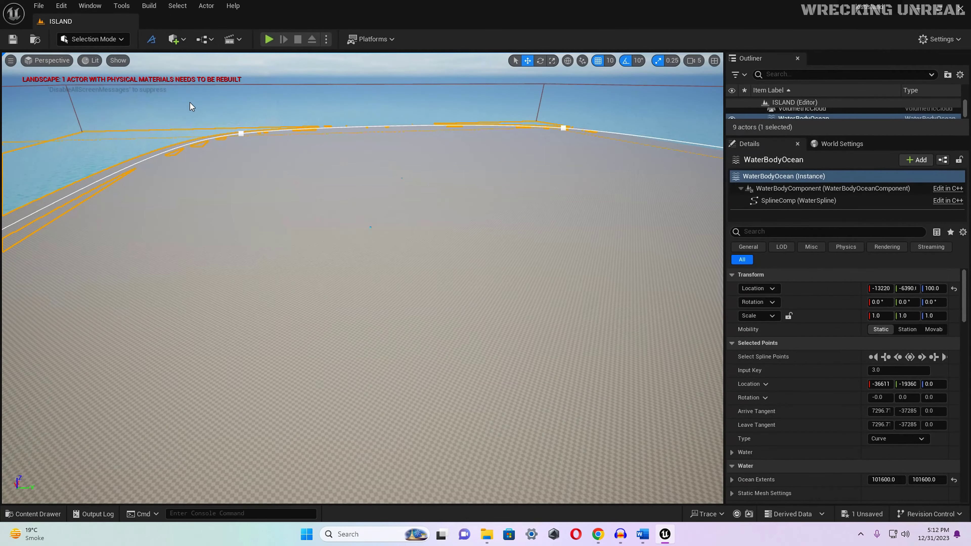
Save the unsaved LANDSCAPEMASTER material with the project content
key("ctrl+space")
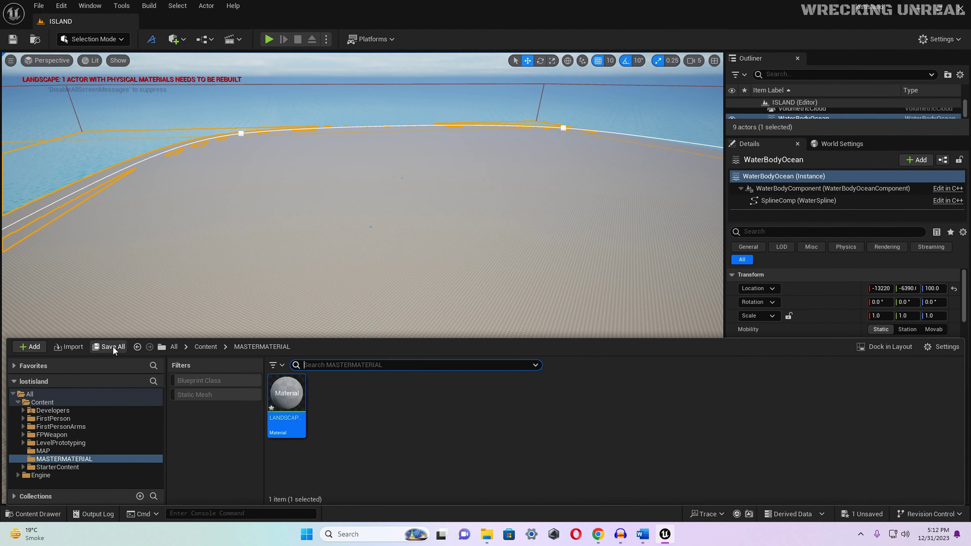
left_click(109, 347)
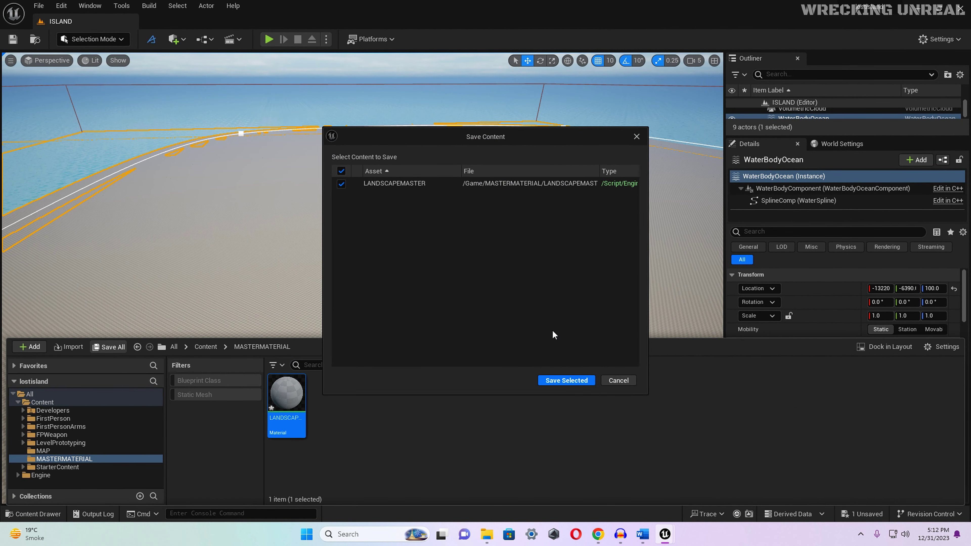
left_click(557, 373)
left_click(545, 215)
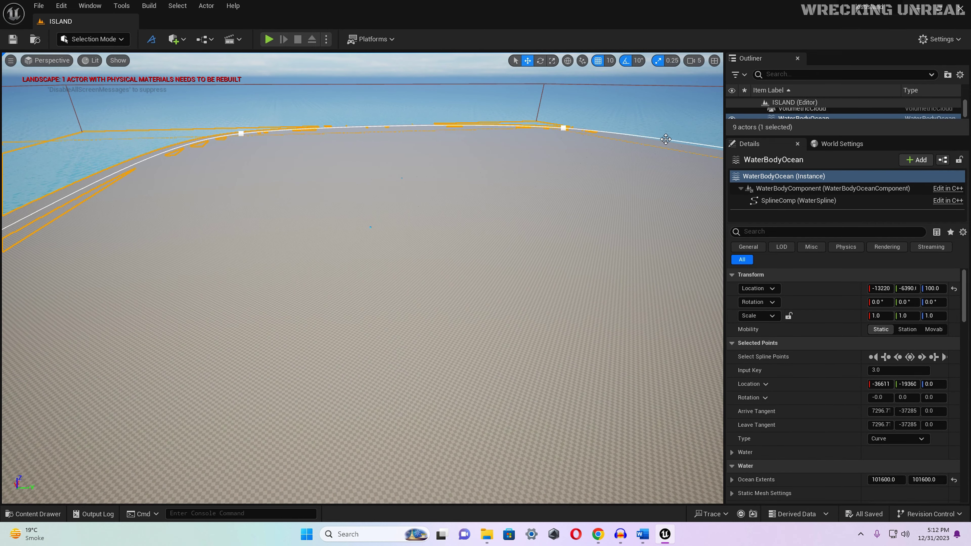
Close the Unreal editor and switch to the Word document containing r.Nanite.AllowTessellation=1 and r.Nanite.Tessellation=1
left_click(961, 11)
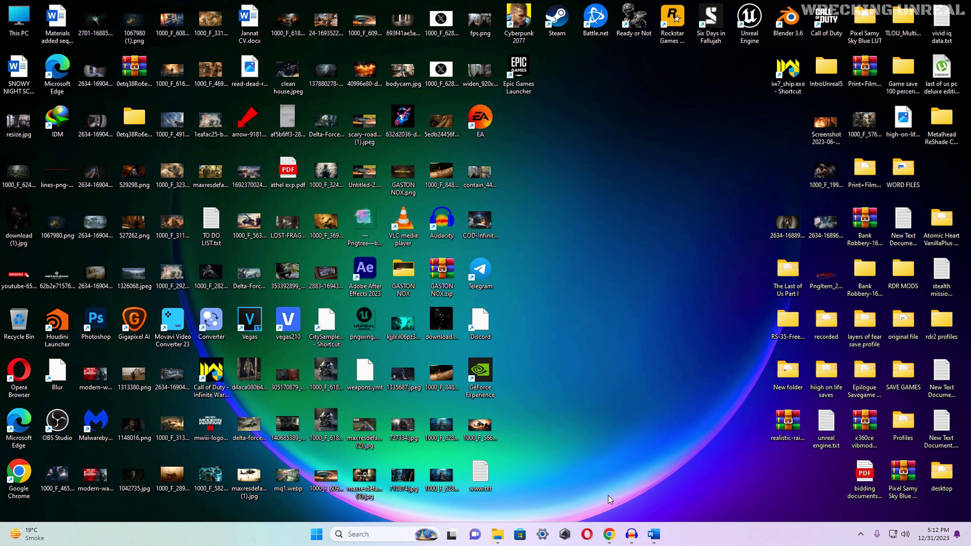
left_click(653, 534)
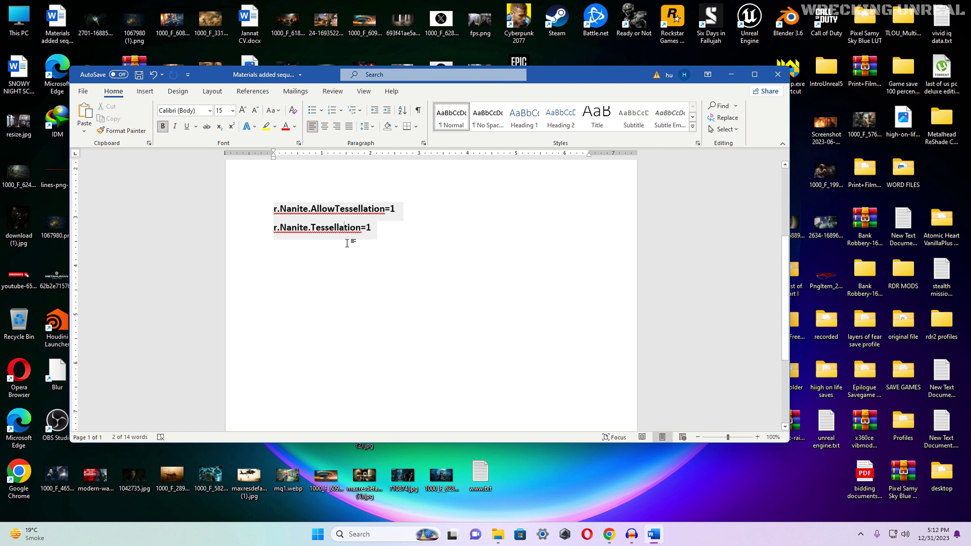
Copy the r.Nanite.AllowTessellation=1 and r.Nanite.Tessellation=1 lines from the Word document and minimize it
left_click_drag(376, 228, 272, 212)
key("ctrl+c")
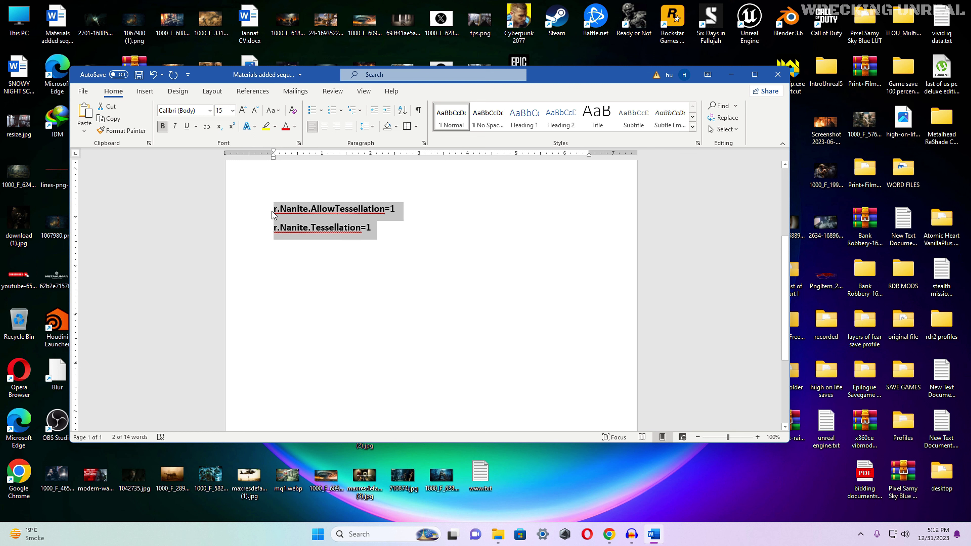
left_click(731, 74)
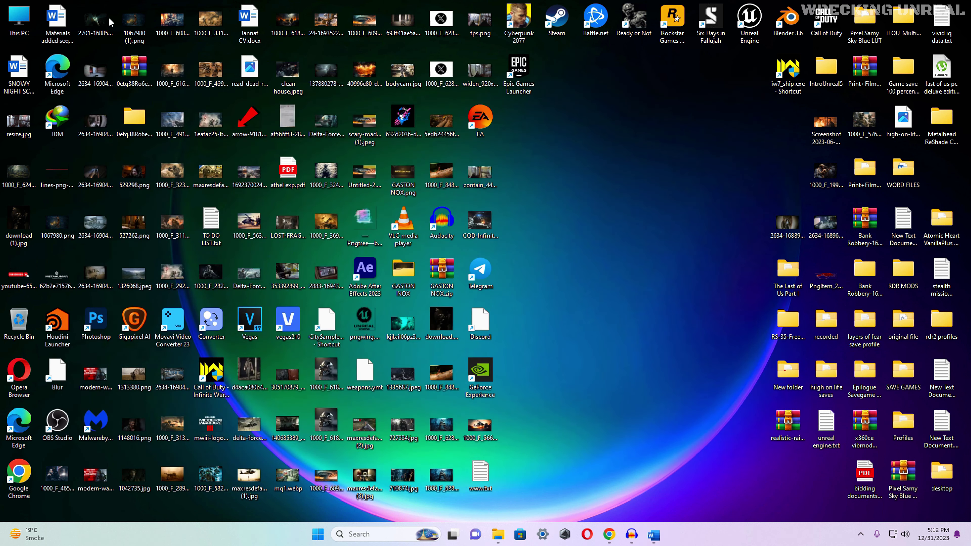
In File Explorer, open DefaultEngine.ini from the Config folder of the lostisland project under Unreal Projects on drive E
double_click(15, 19)
double_click(270, 111)
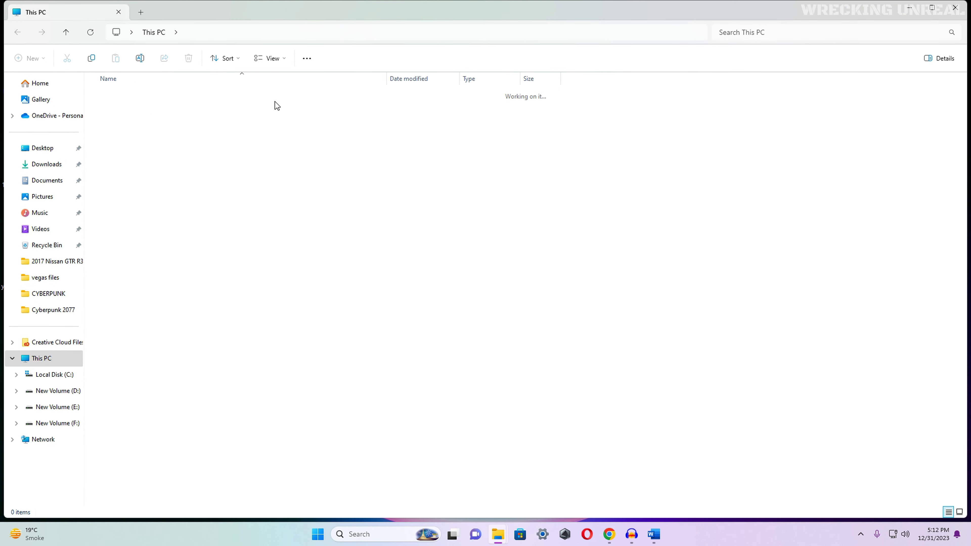
left_click(18, 32)
left_click(402, 104)
double_click(401, 101)
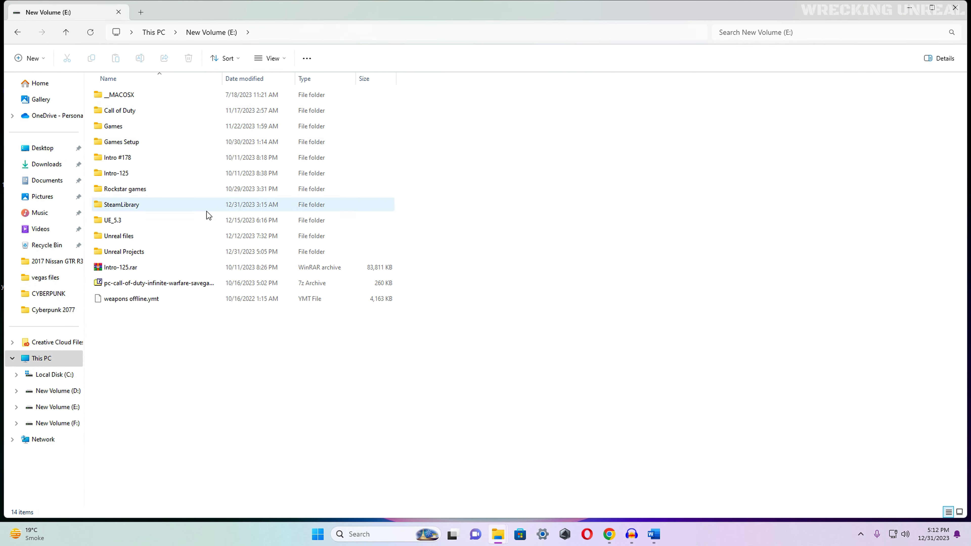
double_click(169, 251)
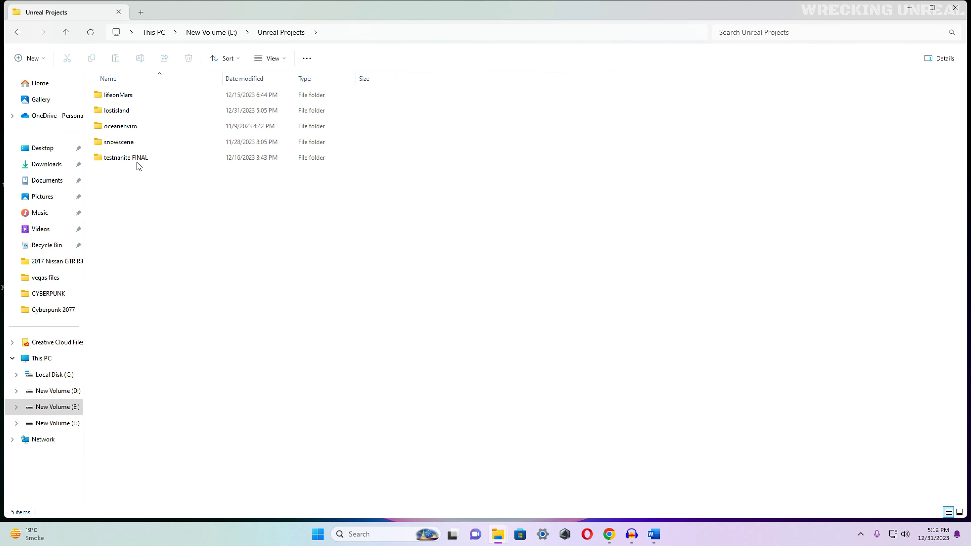
double_click(132, 112)
double_click(130, 98)
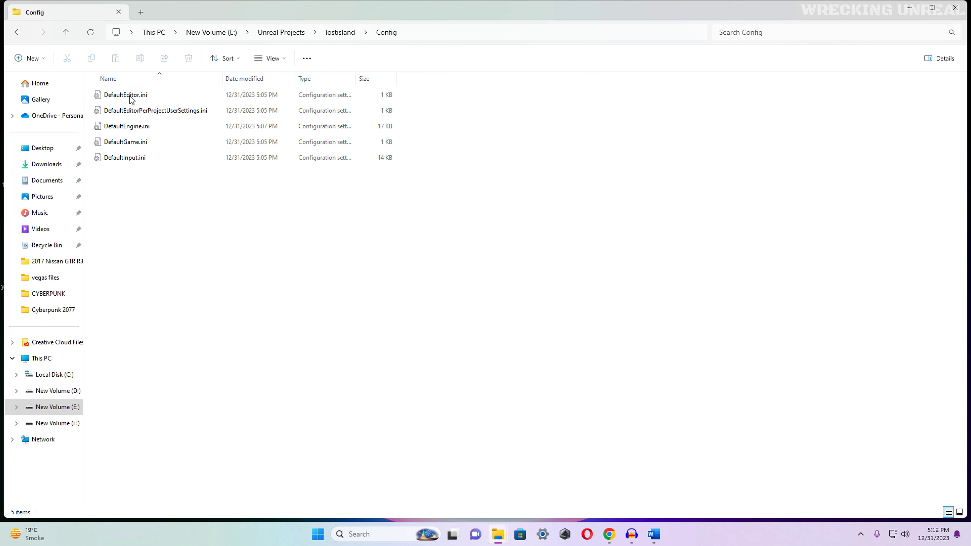
double_click(130, 126)
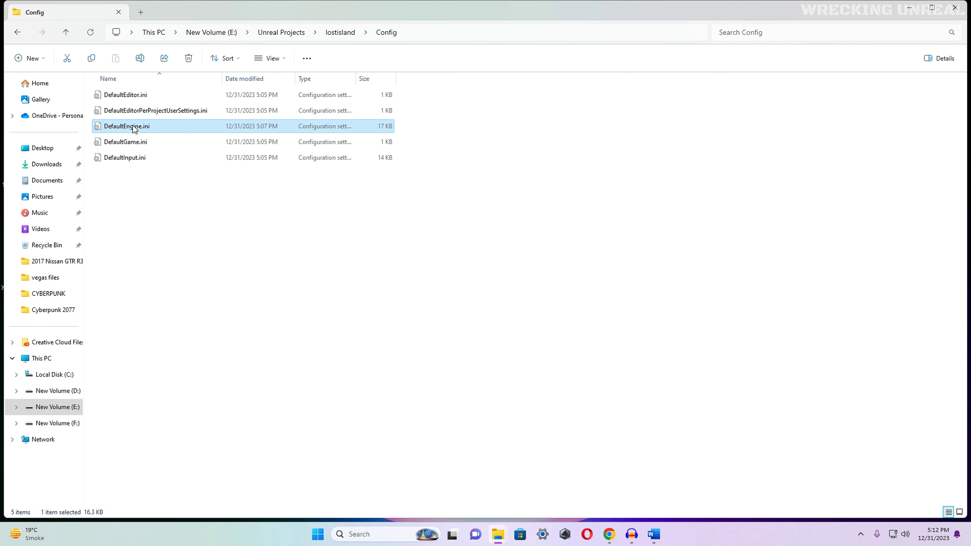
key("ctrl+w")
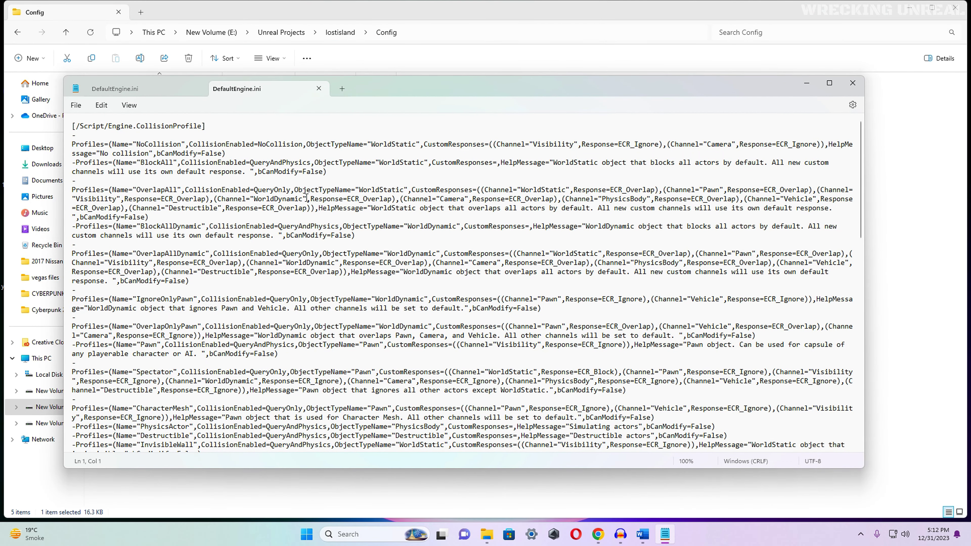
Find RENDER in DefaultEngine.ini and delete the blank lines between the entries of the [/Script/Engine.RendererSettings] section
key("ctrl+f")
key("Return")
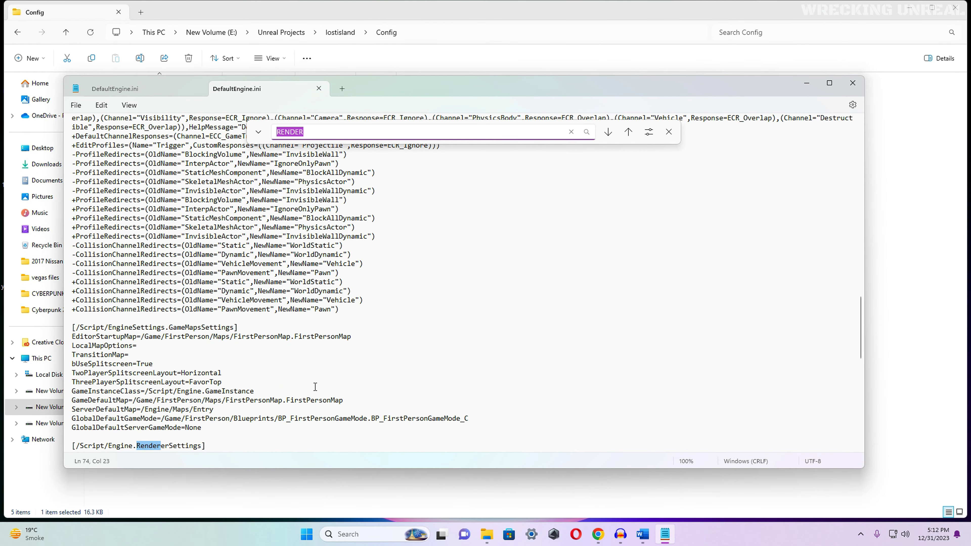
scroll(244, 383, "down", 9)
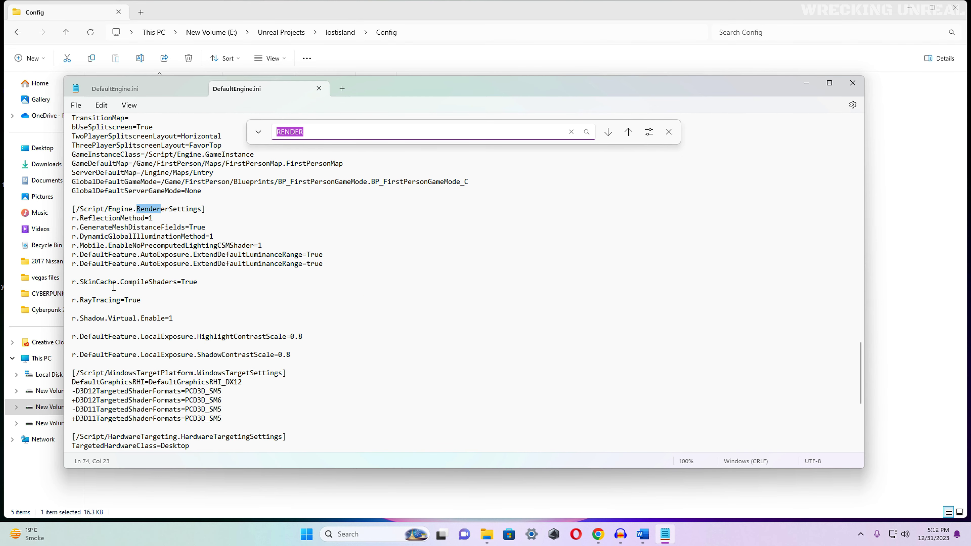
left_click(92, 273)
key("Delete")
left_click(87, 282)
key("Delete")
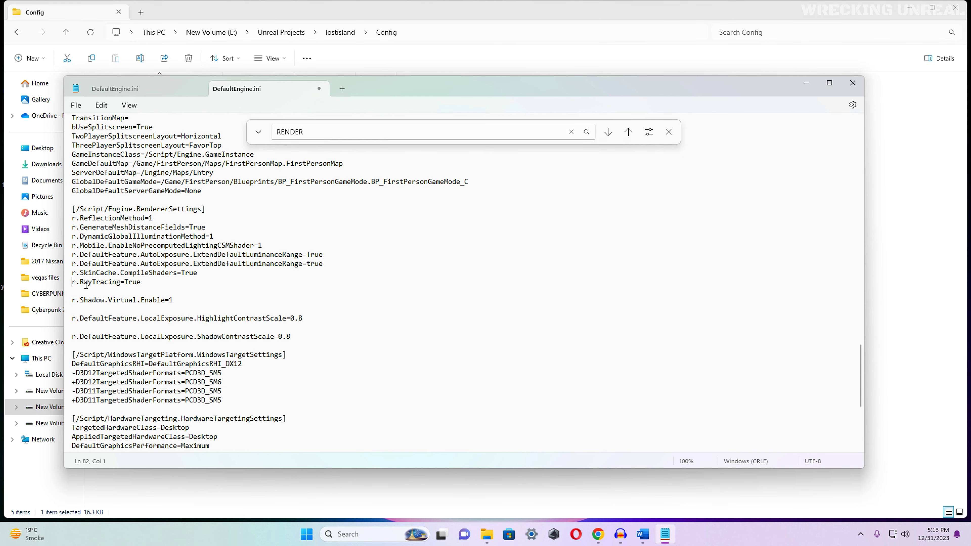
left_click(85, 290)
key("Delete")
key("Delete")
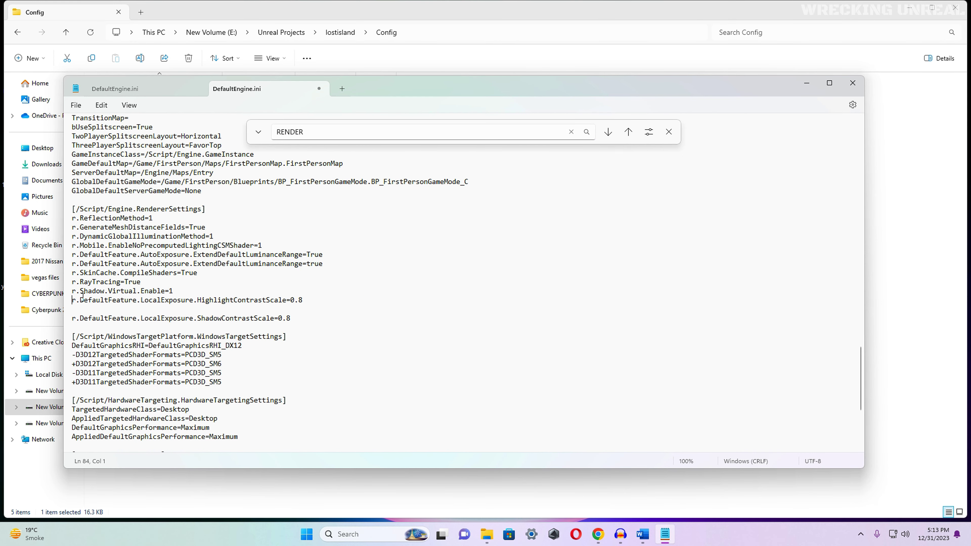
key("Delete")
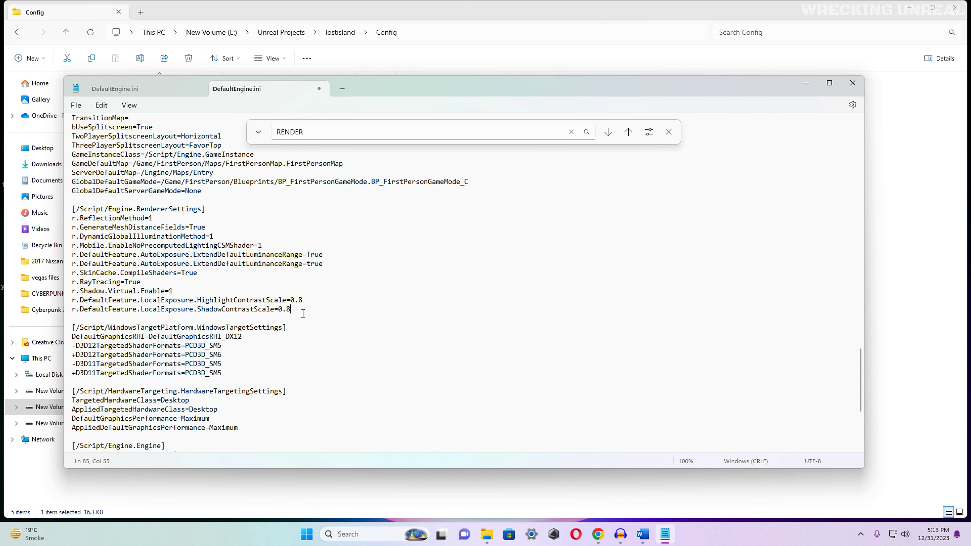
Paste r.Nanite.AllowTessellation=1 and r.Nanite.Tessellation=1 at the end of the RendererSettings section and remove the extra blank line
key("Return")
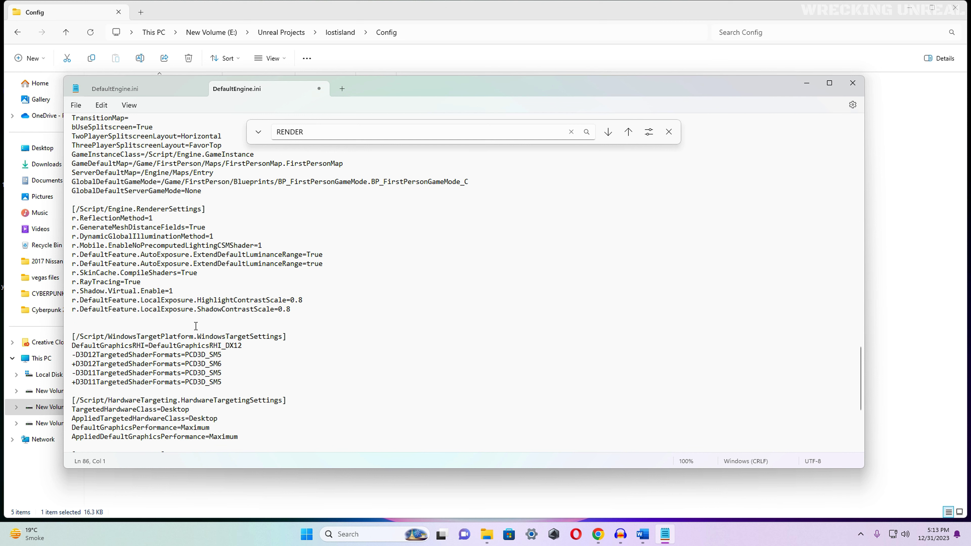
key("ctrl+v")
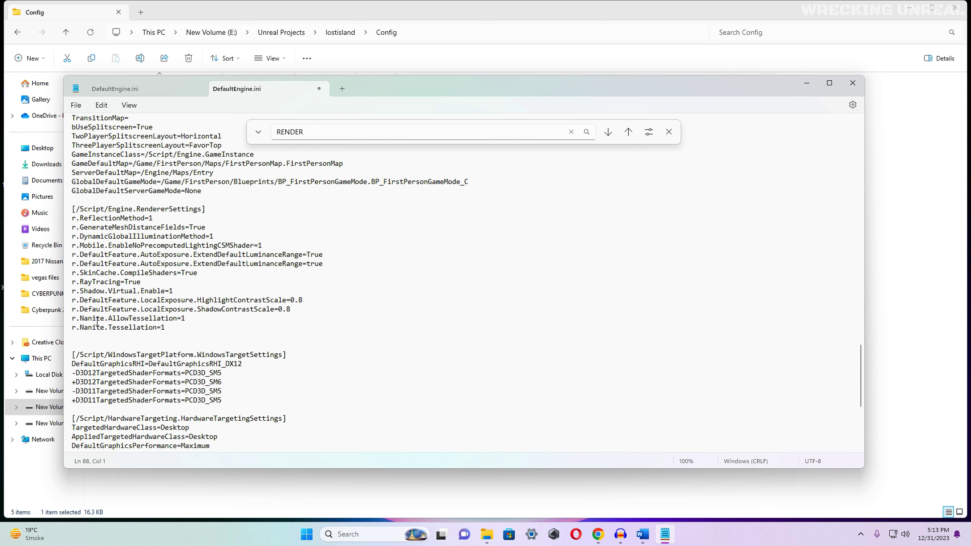
key("BackSpace")
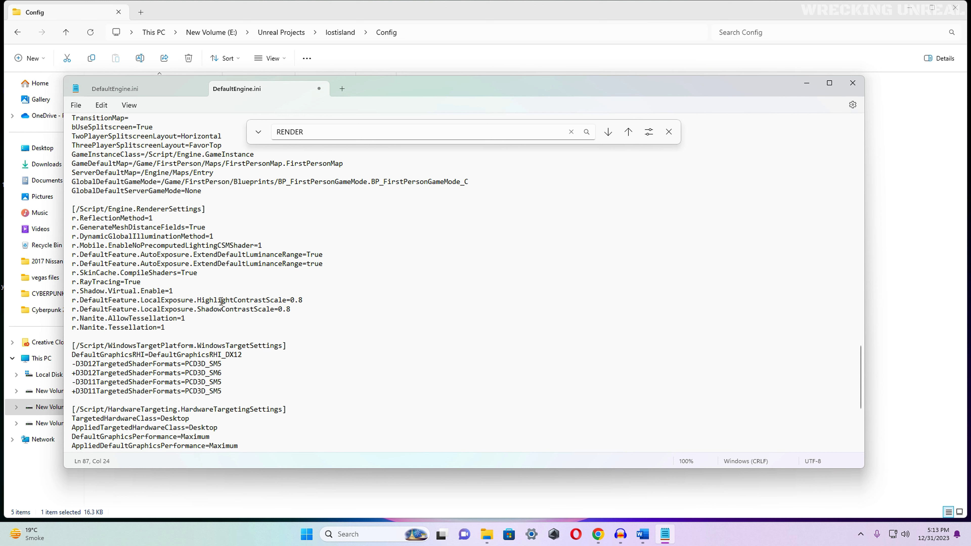
Save the edited DefaultEngine.ini and close the text editor
left_click(78, 107)
left_click(88, 172)
left_click(76, 107)
left_click(95, 176)
left_click(857, 85)
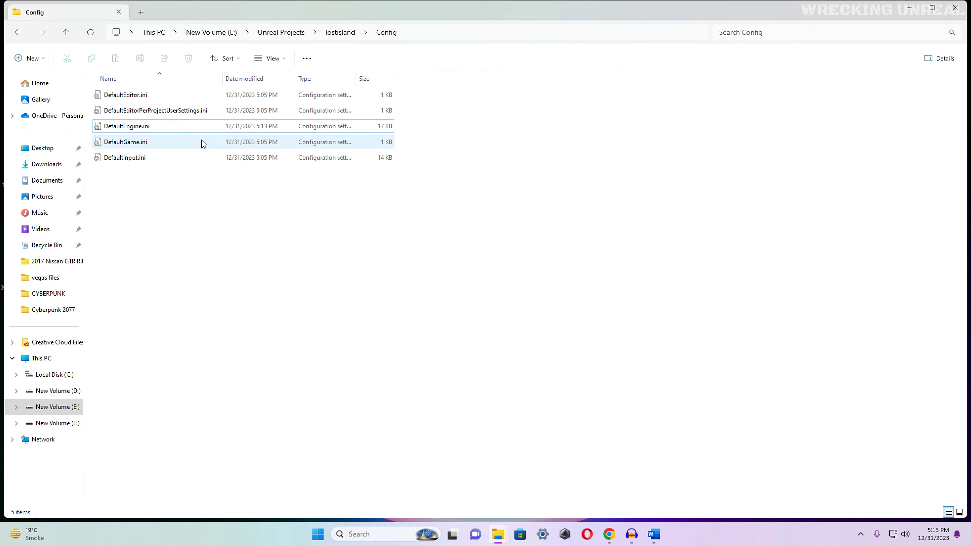
Reopen the lostisland project in the Unreal editor and open the ISLAND level from the MAP folder
left_click(18, 34)
double_click(123, 172)
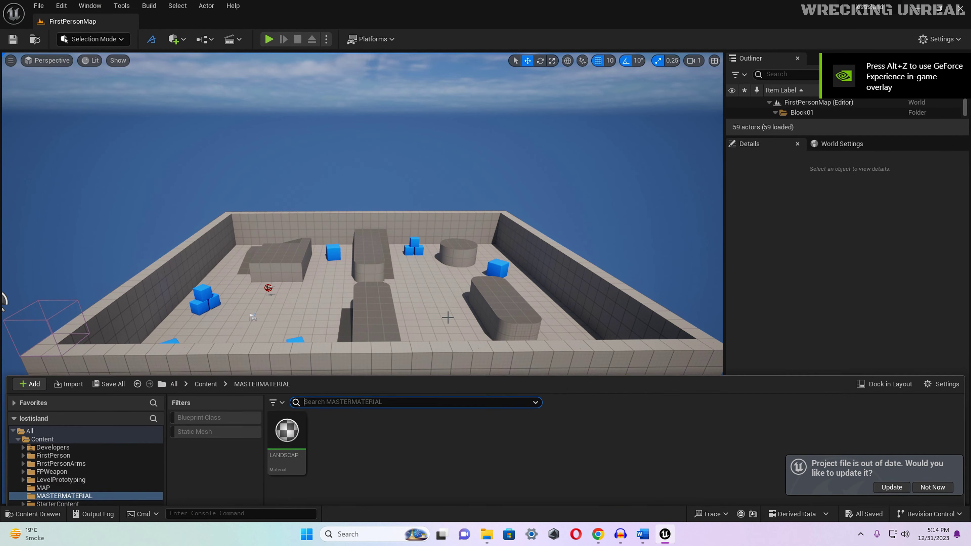
left_click(212, 348)
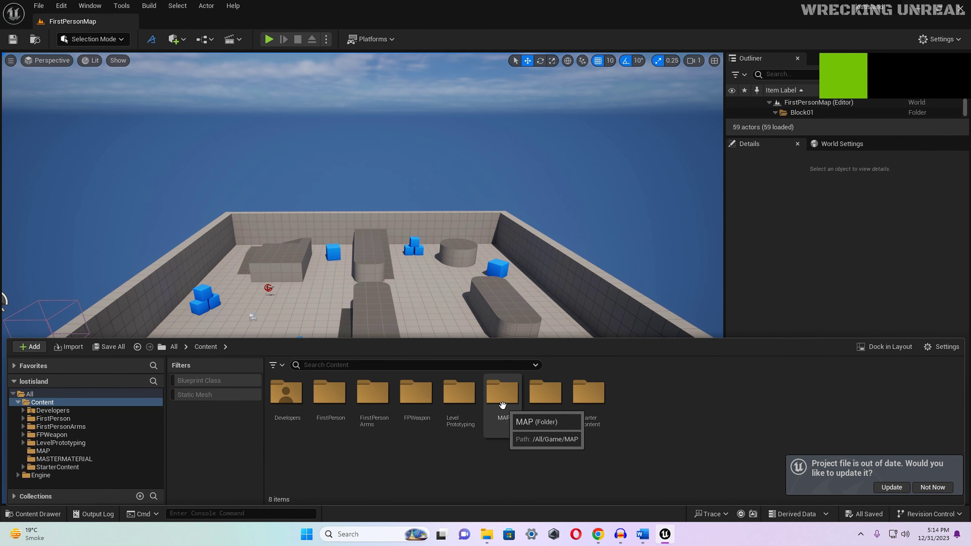
double_click(504, 396)
left_click(280, 399)
double_click(280, 399)
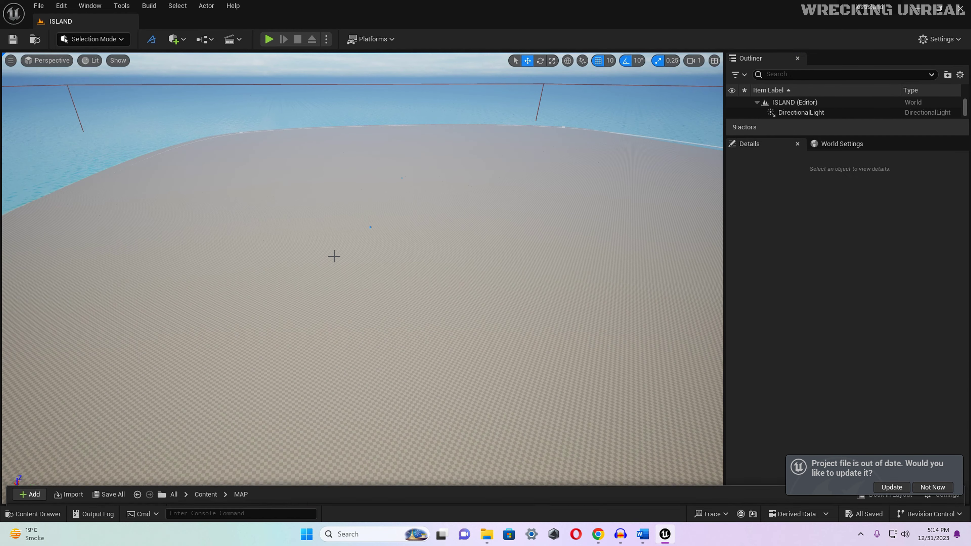
mouse_move(334, 256)
right_mouse_down()
mouse_move(326, 266)
mouse_move(349, 247)
mouse_move(331, 271)
mouse_move(336, 255)
right_mouse_up()
scroll(334, 256, "up", 6)
key("d")
scroll(333, 256, "up", 3)
key("s")
Open the LANDSCAPEMASTER material from the MASTERMATERIAL folder and check its main node for the Displacement input
key("ctrl+space")
left_click(205, 346)
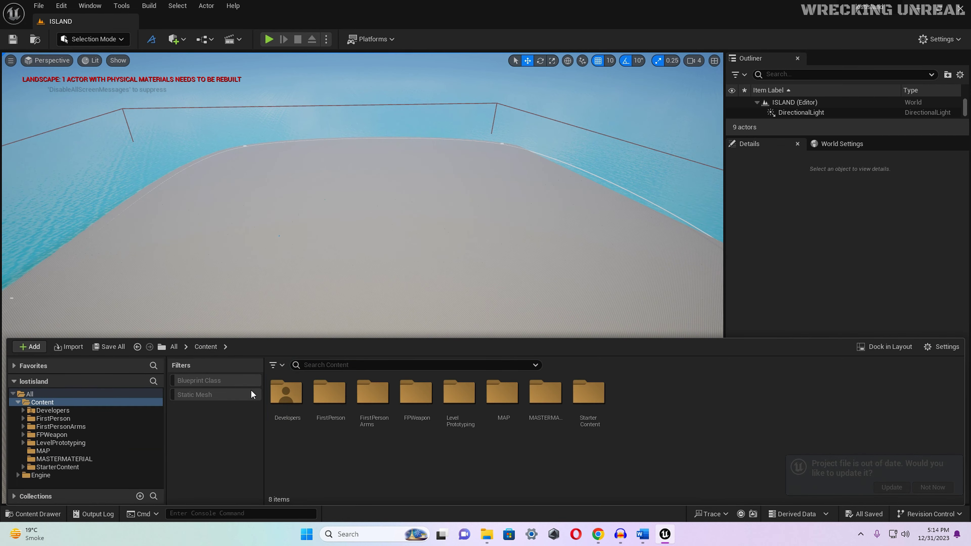
double_click(548, 409)
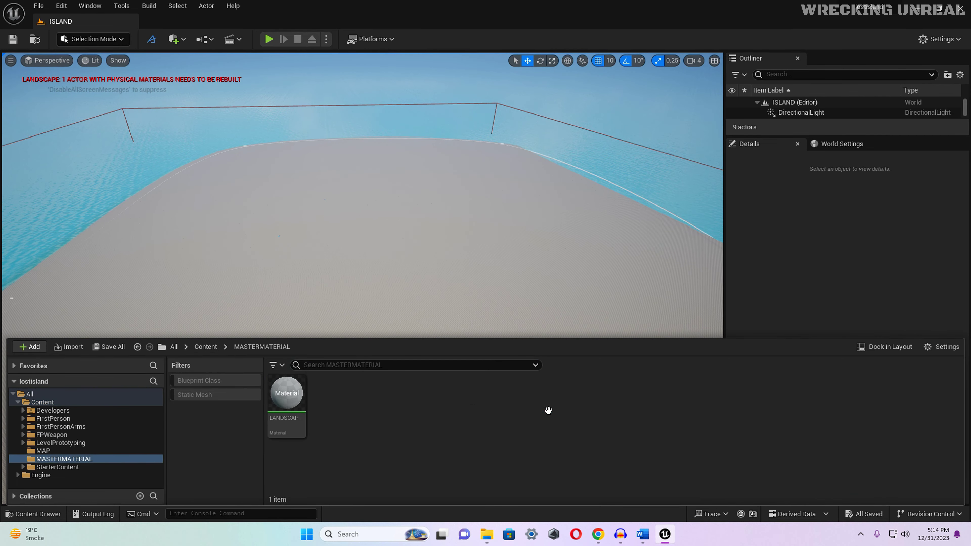
double_click(286, 396)
right_click_drag(402, 281, 396, 208)
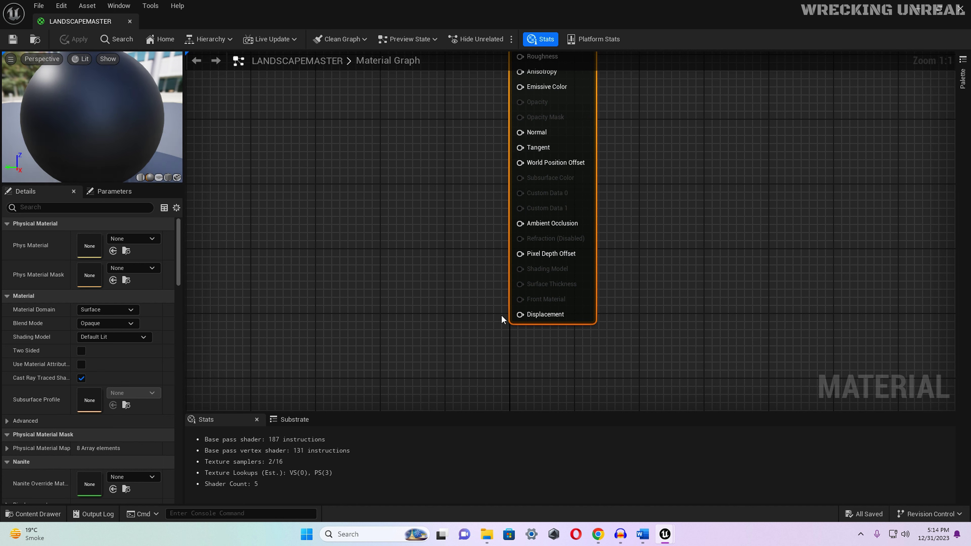
scroll(352, 283, "down", 2)
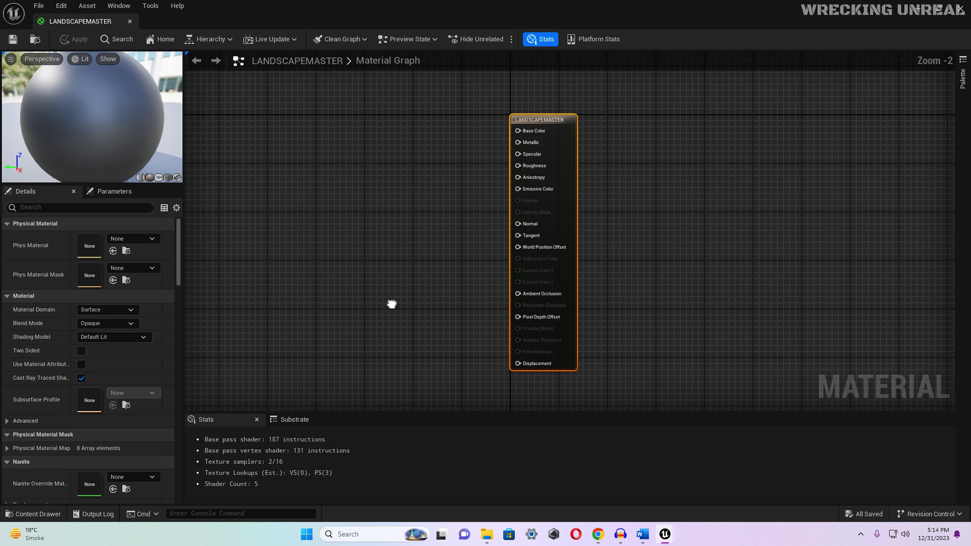
Dock the LANDSCAPEMASTER material editor beside the ISLAND level tab and return to the level
key("ctrl+space")
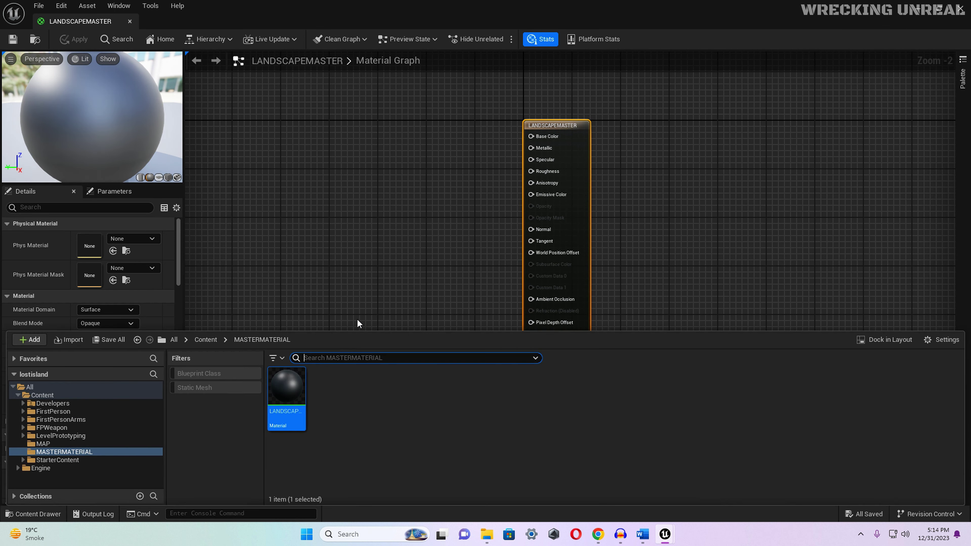
left_click(206, 339)
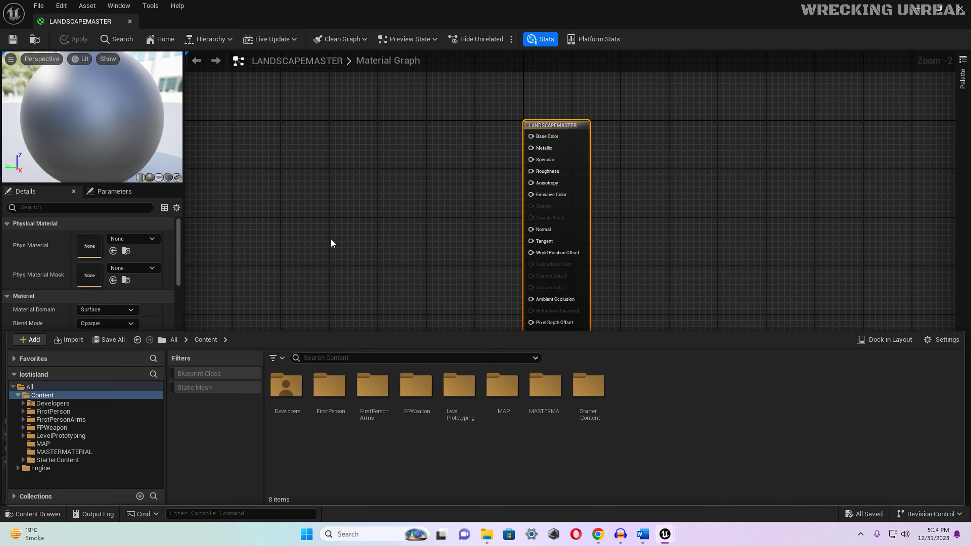
left_click_drag(95, 20, 161, 26)
left_click(94, 24)
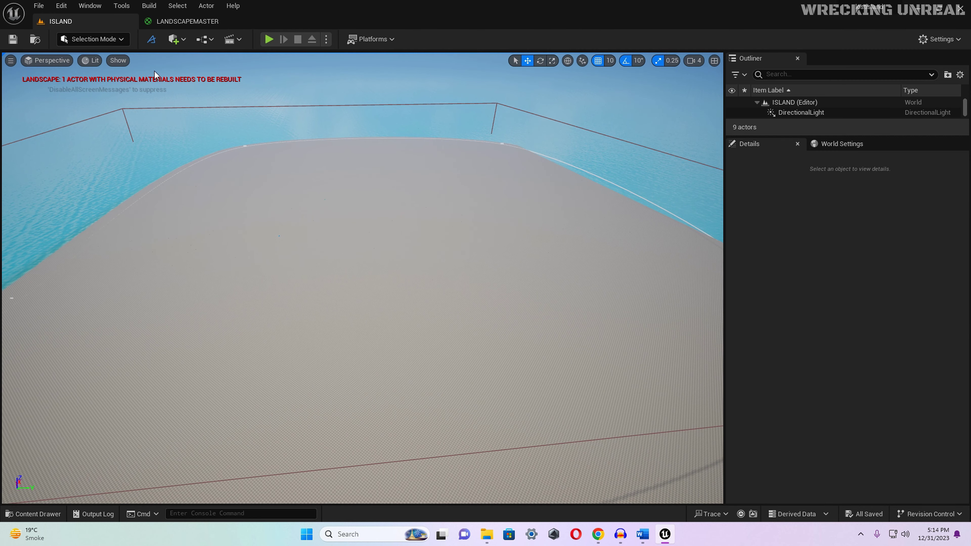
Open Quixel Bridge and show the locally downloaded Megascans assets
left_click(170, 40)
left_click(206, 81)
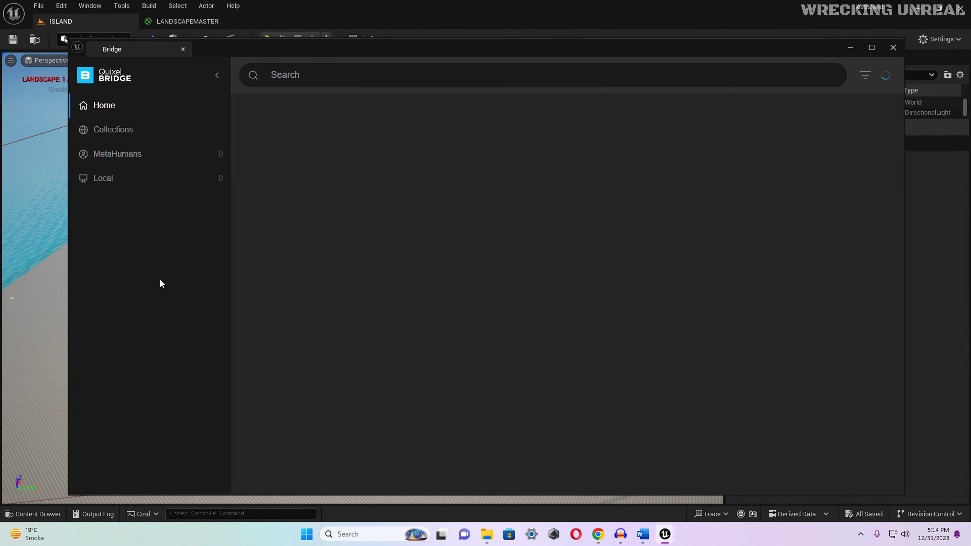
left_click(124, 185)
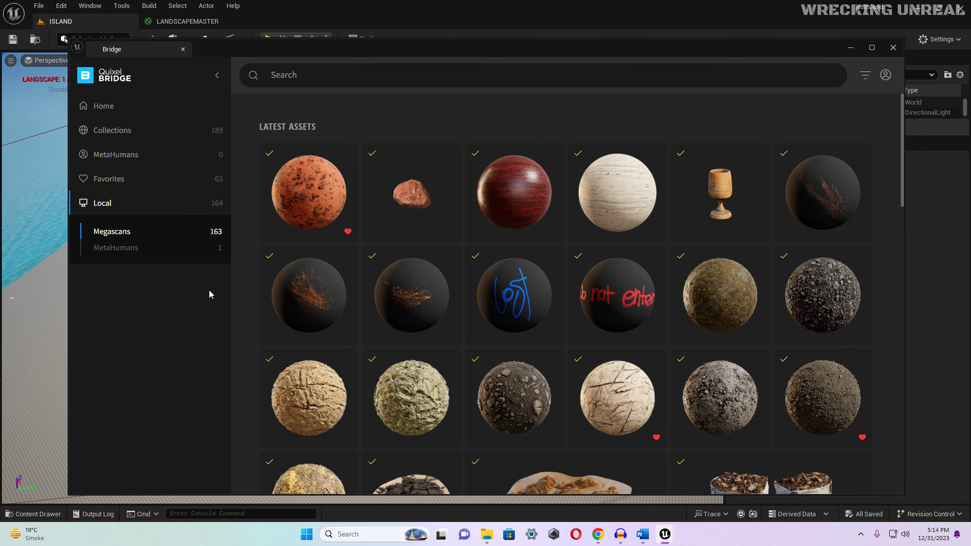
Select the Dry Sand surface and set its download quality to Highest Quality
left_click(312, 200)
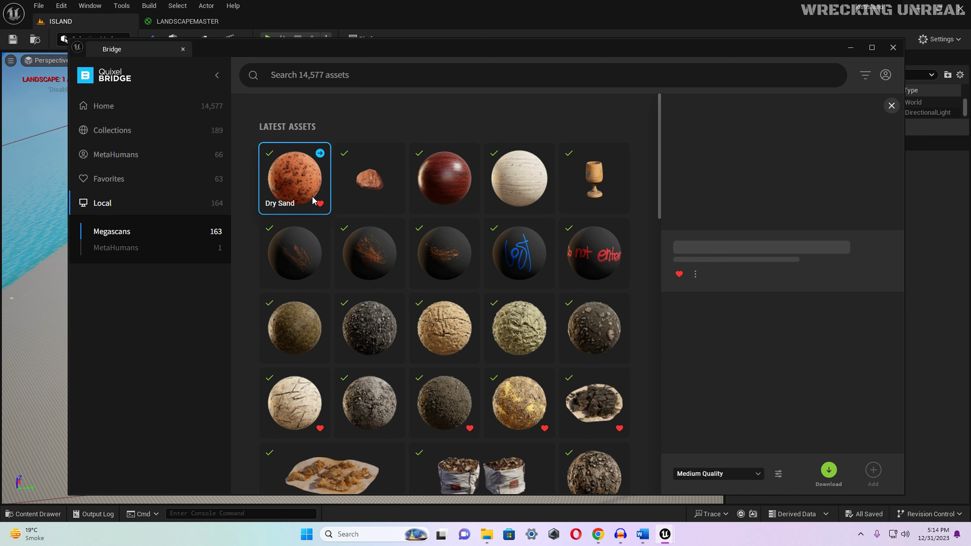
left_click(711, 473)
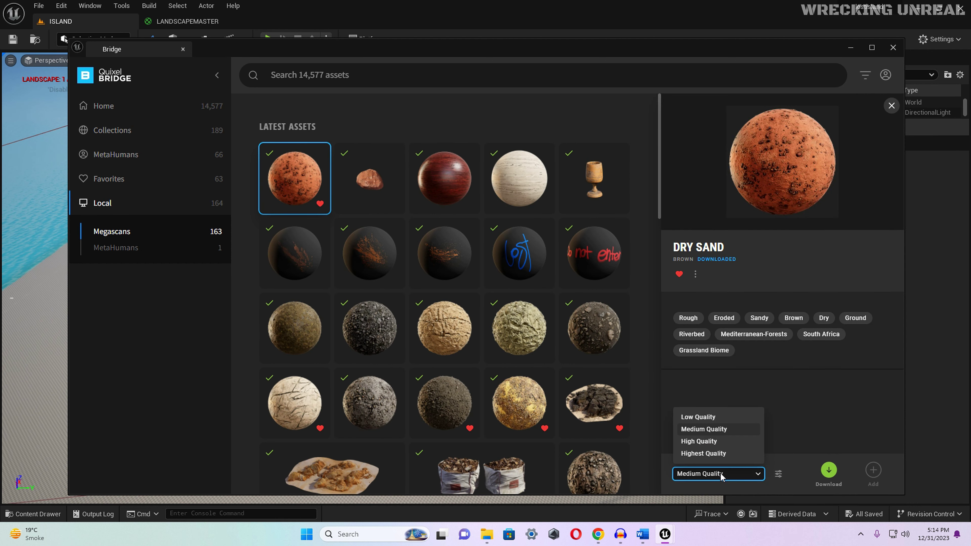
left_click(715, 457)
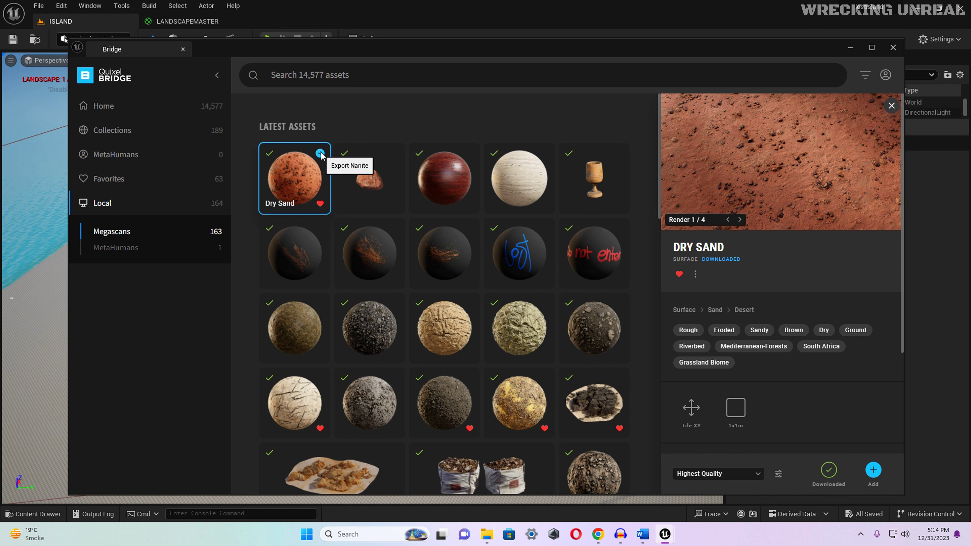
Look through the local Megascans and open the details of the Rocky Sand and Rippled Sand surfaces
scroll(320, 154, "down", 1)
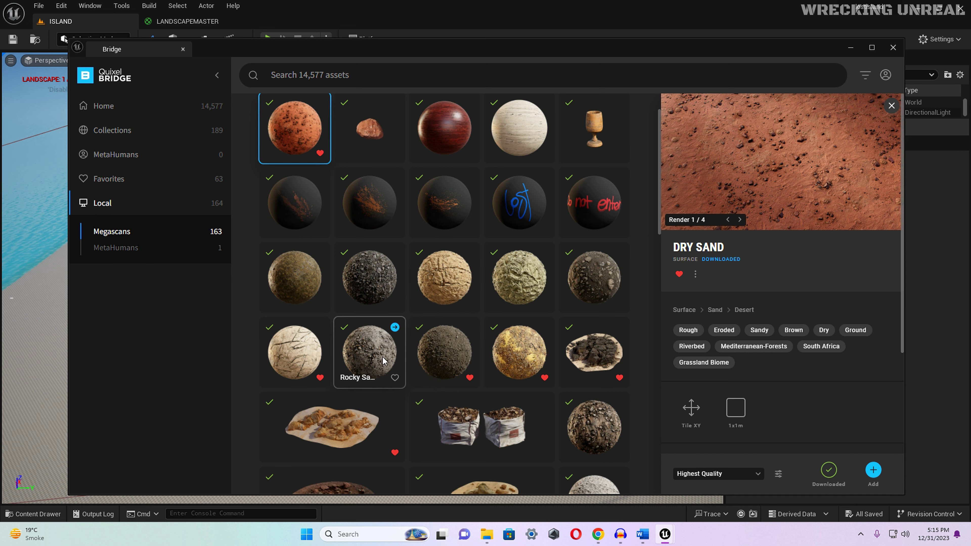
left_click(373, 353)
scroll(376, 357, "down", 1)
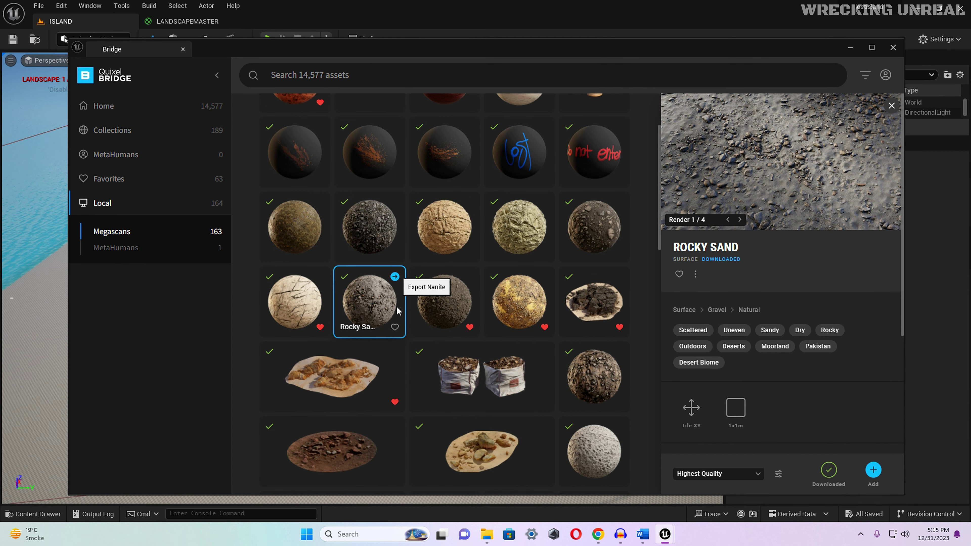
scroll(396, 308, "down", 8)
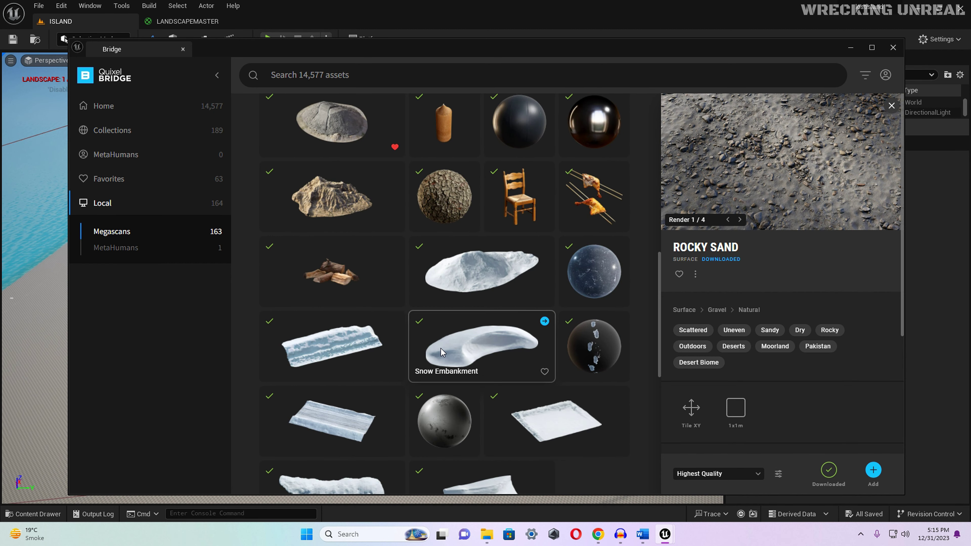
scroll(441, 348, "down", 6)
left_click(578, 323)
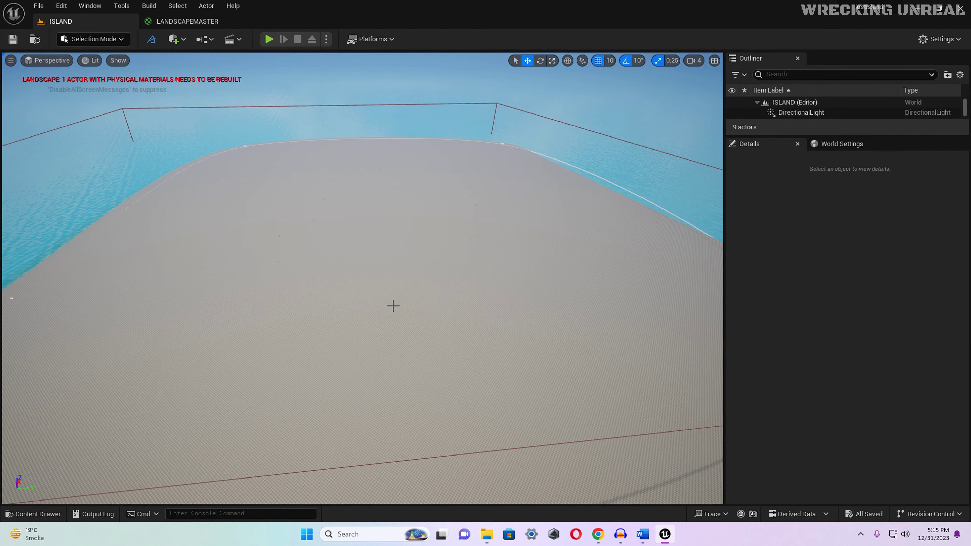
Return to the LANDSCAPEMASTER material graph and browse to the Megascans Surfaces folder in the project content
key("ctrl+space")
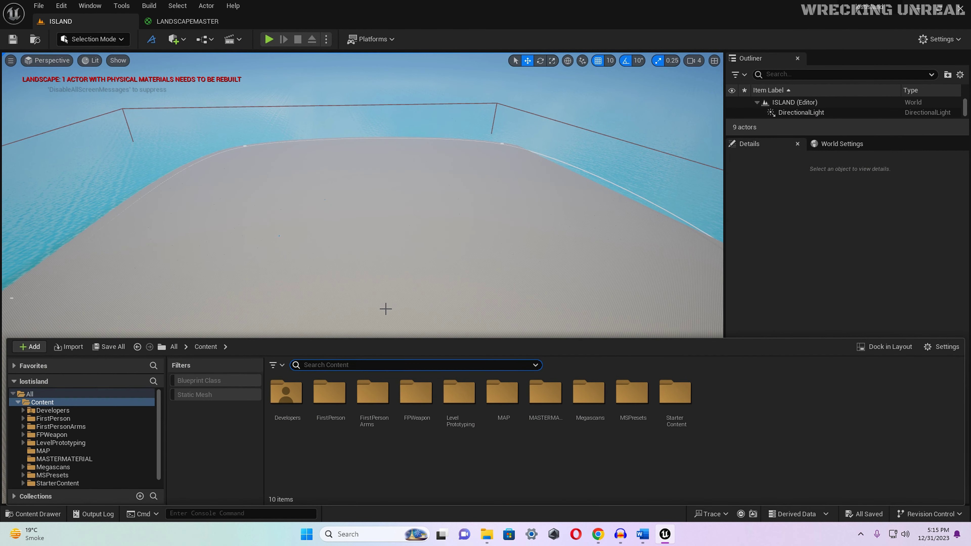
left_click(185, 22)
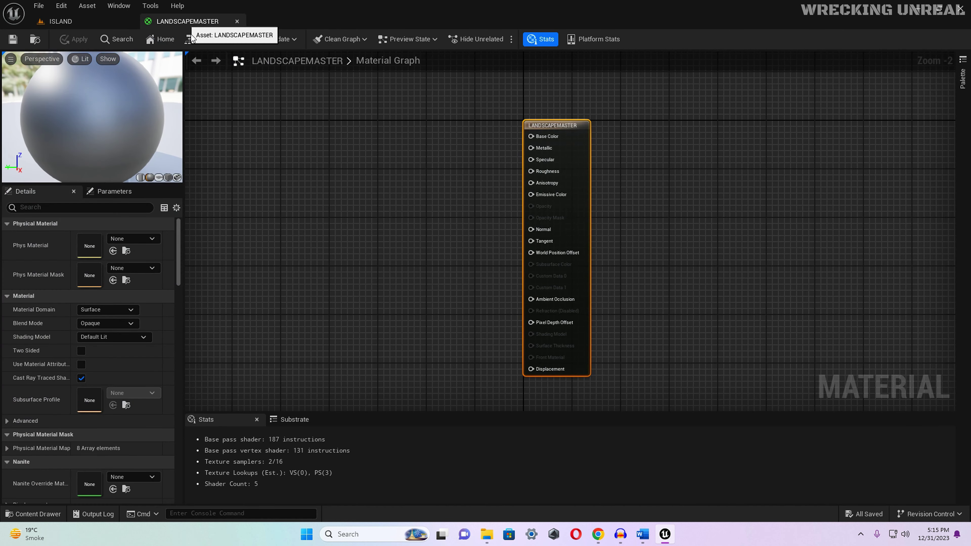
key("ctrl+space")
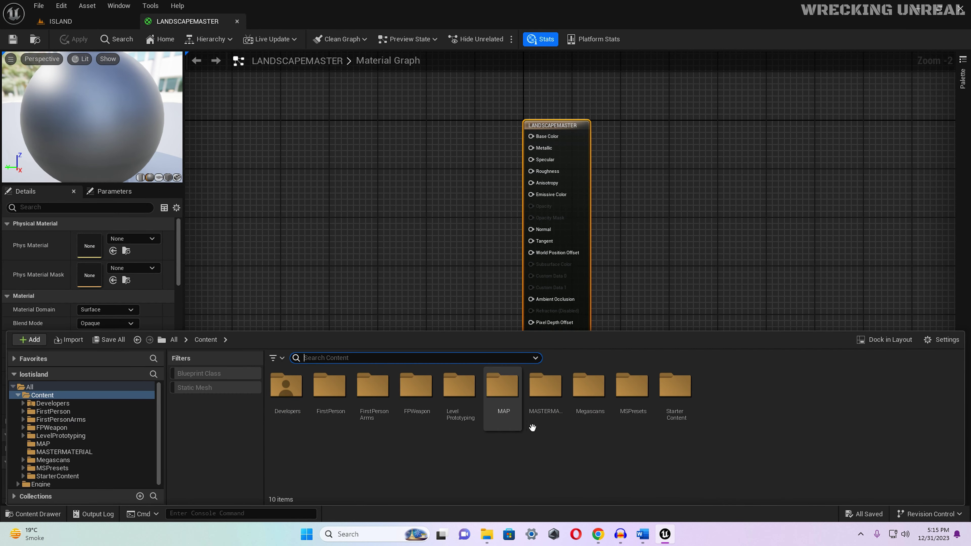
double_click(603, 400)
double_click(286, 386)
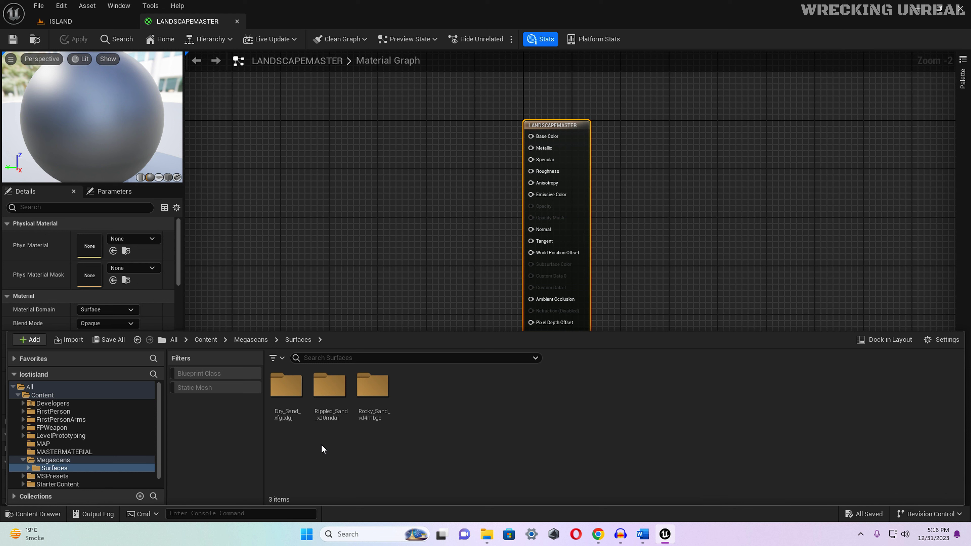
Add the three Rocky Sand textures to the material graph as texture samples
double_click(366, 409)
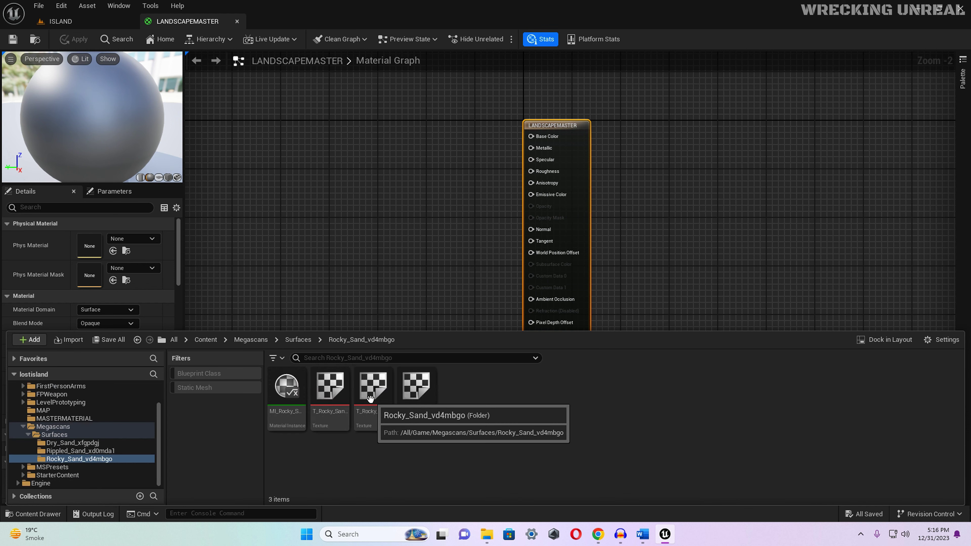
left_click(337, 421)
left_click(416, 419, "shift")
left_click_drag(337, 416, 377, 126)
Add the three Rippled Sand textures to an empty area of the graph below the Rocky Sand samples
key("ctrl+space")
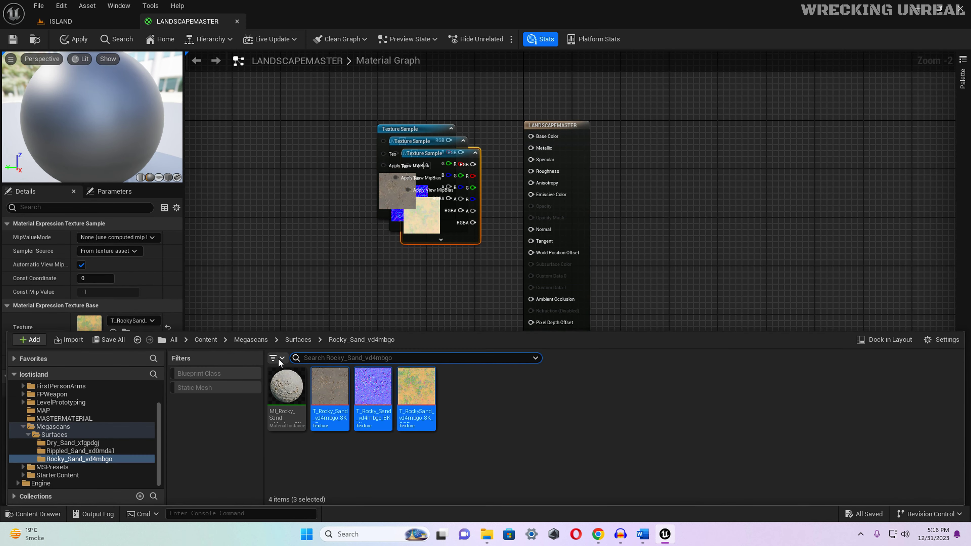
left_click(275, 340)
left_click(289, 363)
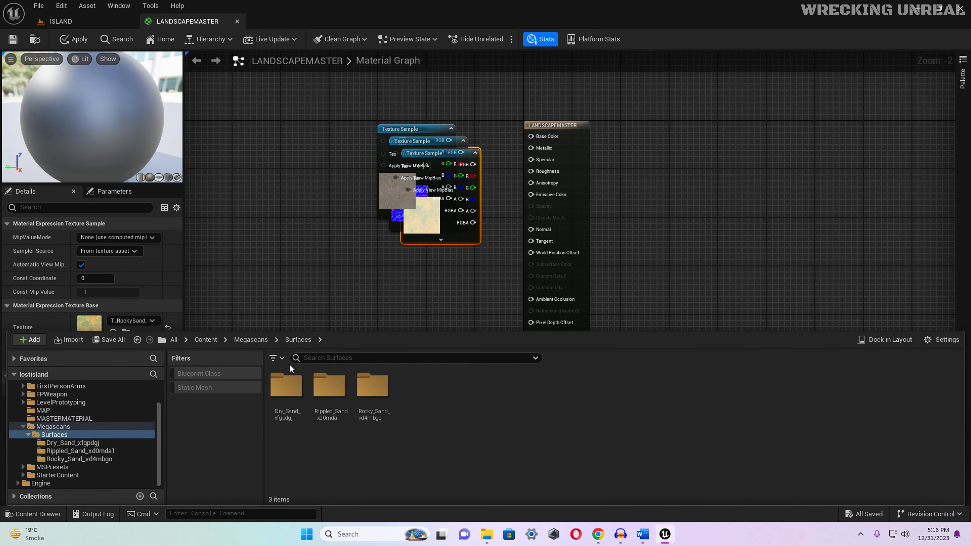
double_click(324, 422)
right_click_drag(295, 302, 280, 138)
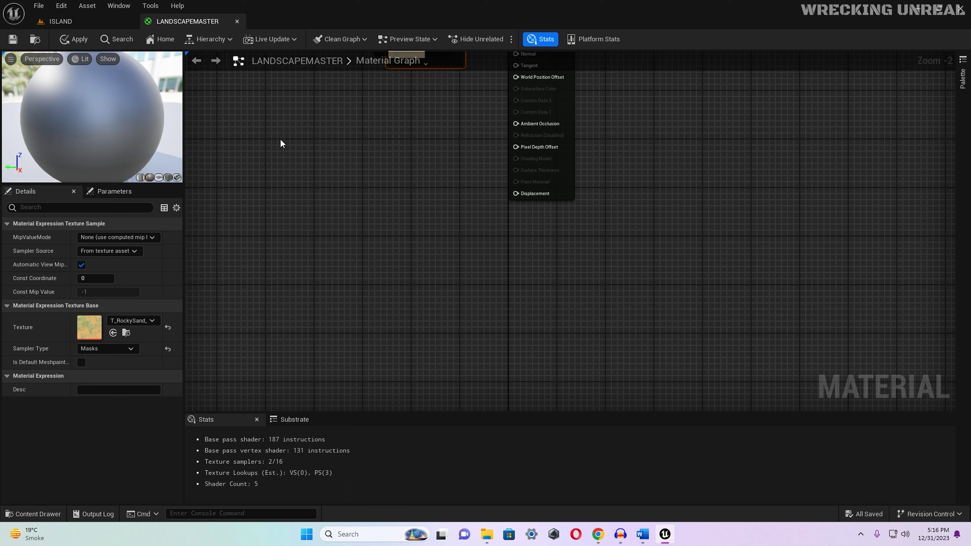
key("ctrl+space")
left_click(329, 386)
left_click(413, 420, "shift")
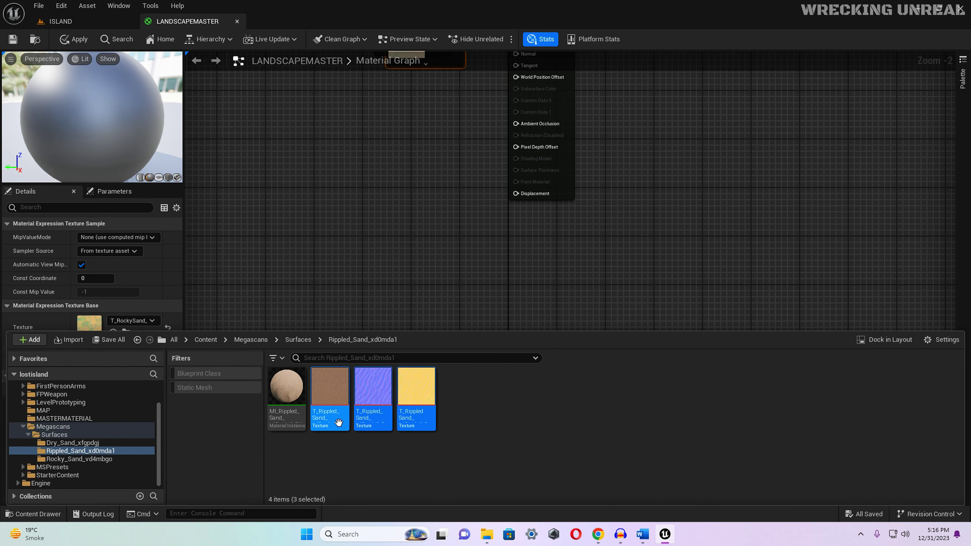
left_click_drag(413, 421, 361, 126)
Add the three Dry Sand textures to the graph below the Rippled Sand samples
key("ctrl+space")
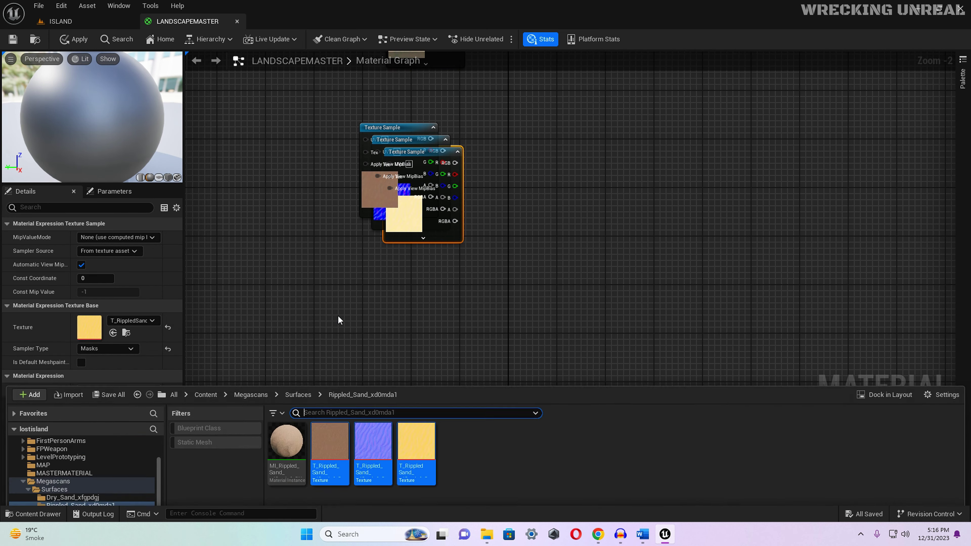
left_click(295, 340)
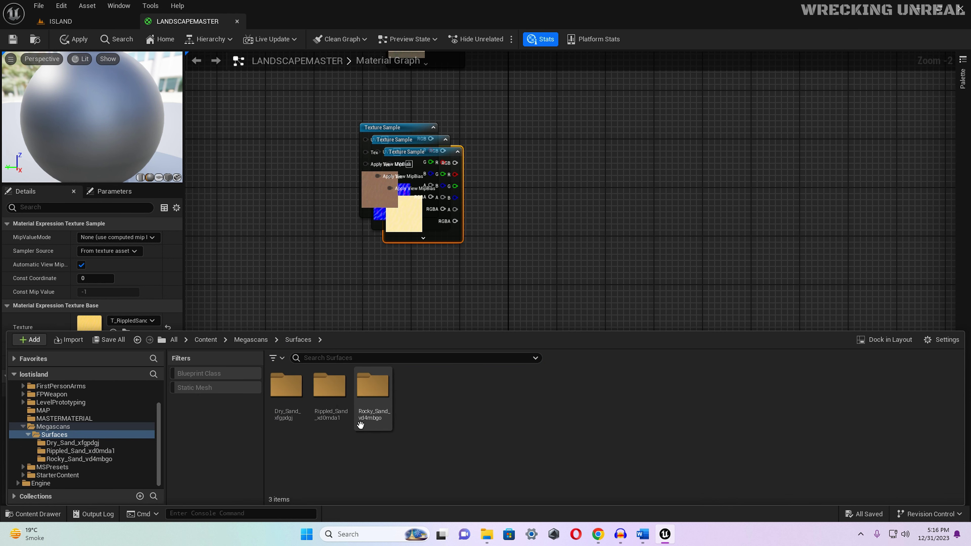
double_click(288, 417)
right_click_drag(291, 302, 302, 203)
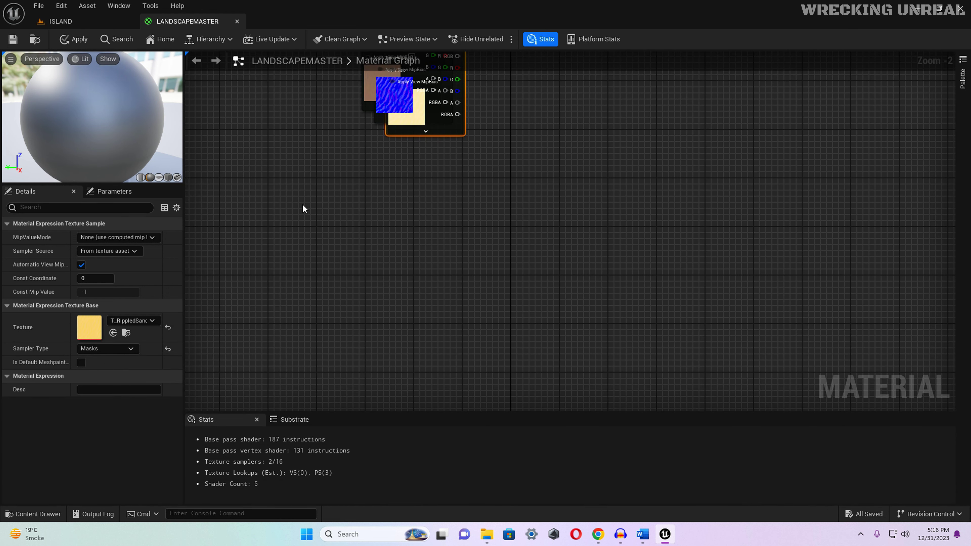
key("ctrl+space")
left_click(330, 393)
left_click(417, 421, "shift")
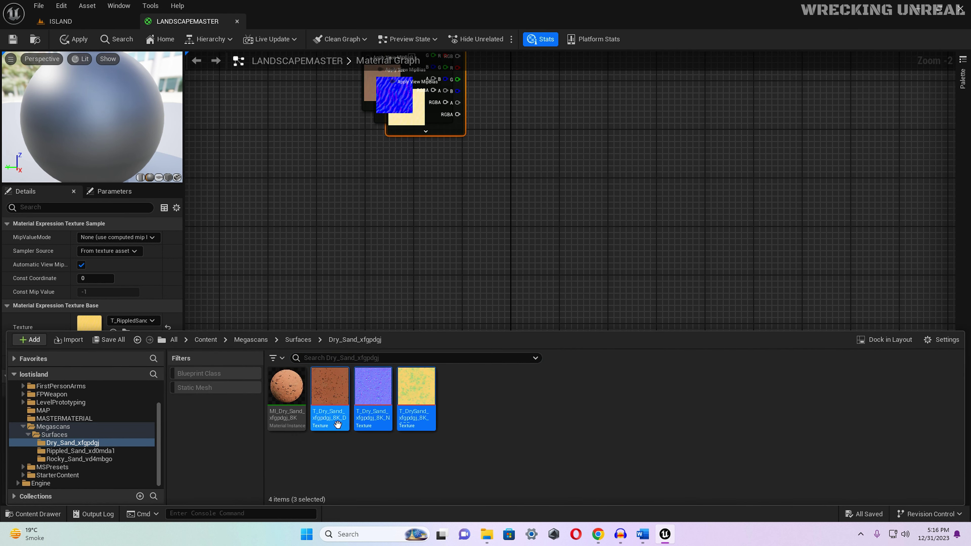
left_click_drag(416, 421, 381, 200)
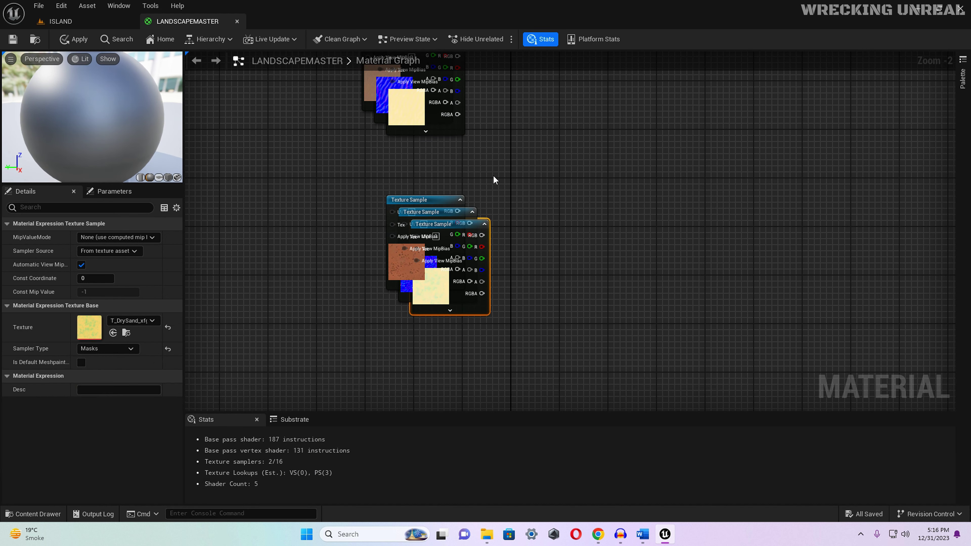
Move the LANDSCAPEMASTER result node farther away from the texture samples to make room
scroll(516, 167, "down", 2)
right_click_drag(516, 167, 490, 276)
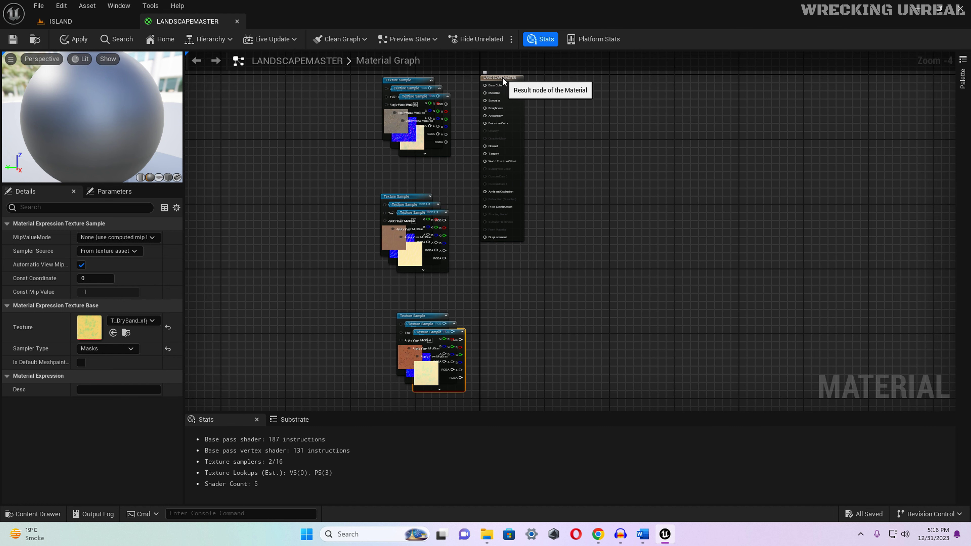
left_click_drag(502, 77, 582, 129)
left_click_drag(339, 192, 287, 253)
left_click_drag(418, 86, 419, 113)
left_click(421, 146)
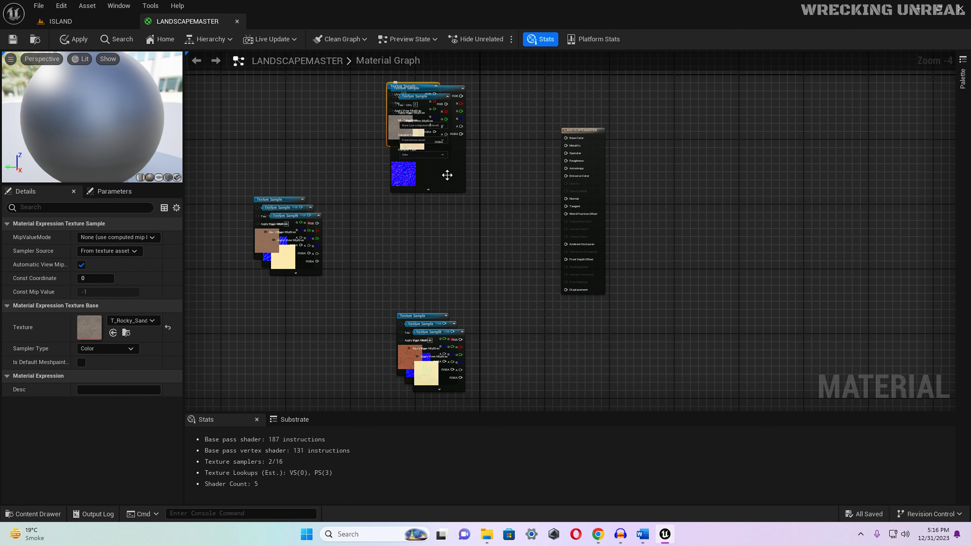
key("ctrl+z")
key("ctrl+z")
left_click_drag(473, 176, 420, 248)
left_click_drag(445, 261, 356, 260)
key("ctrl+z")
Set the Rippled Sand and Dry Sand samples aside and stack the three Rocky Sand samples in a vertical column
left_click_drag(474, 204, 405, 267)
left_click_drag(424, 269, 213, 259)
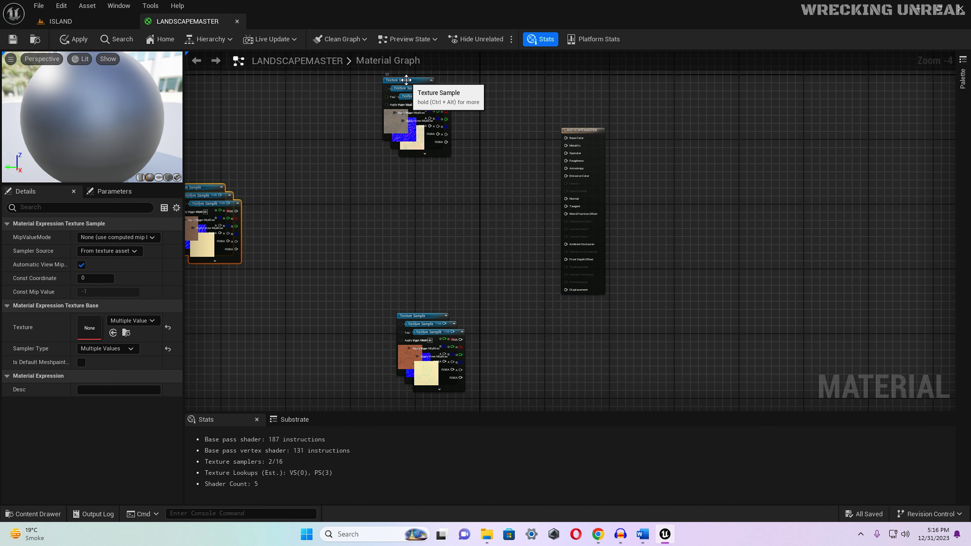
left_click_drag(403, 80, 480, 208)
right_click_drag(481, 208, 483, 159)
left_click_drag(479, 337, 298, 326)
right_click_drag(344, 230, 327, 283)
left_click_drag(391, 101, 452, 277)
left_click_drag(464, 140, 464, 144)
Stack the three Rippled Sand texture samples in the same column below the Rocky Sand samples
right_click_drag(423, 233, 493, 166)
left_click_drag(209, 119, 316, 209)
left_click_drag(245, 125, 539, 285)
left_click(417, 197)
left_click_drag(443, 225, 535, 353)
right_click_drag(483, 349, 473, 217)
left_click_drag(450, 132, 524, 285)
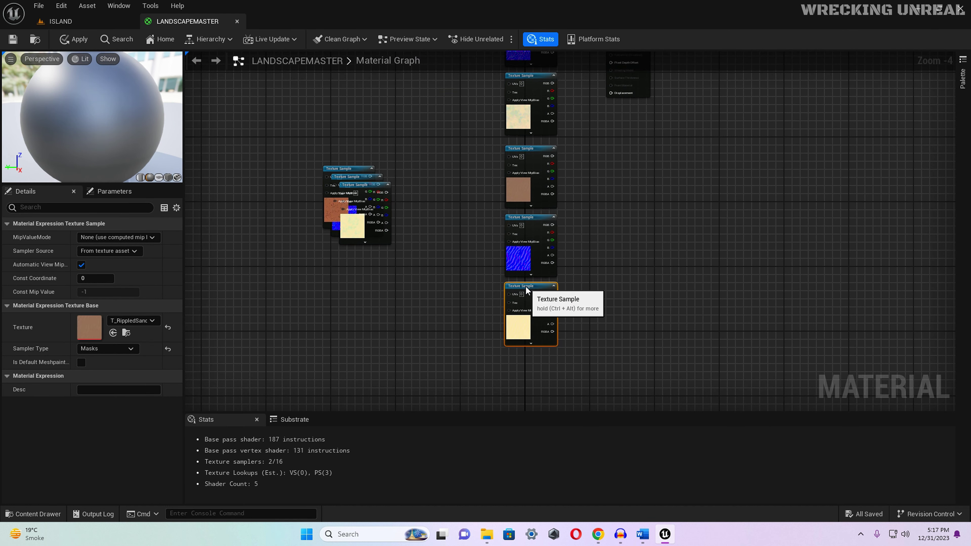
Stack the three Dry Sand texture samples at the end of the column, below the Rippled Sand samples
right_click_drag(439, 237, 435, 189)
left_click_drag(397, 207, 408, 295)
right_click_drag(391, 329, 380, 172)
left_click(380, 173)
left_click_drag(399, 134, 503, 156)
left_click_drag(422, 143, 518, 229)
left_click_drag(419, 152, 507, 306)
Add a LandscapeLayerCoords node in the empty space before the Rocky Sand texture samples
scroll(432, 223, "down", 2)
right_click_drag(434, 225, 477, 341)
left_click_drag(561, 113, 607, 225)
scroll(325, 177, "up", 3)
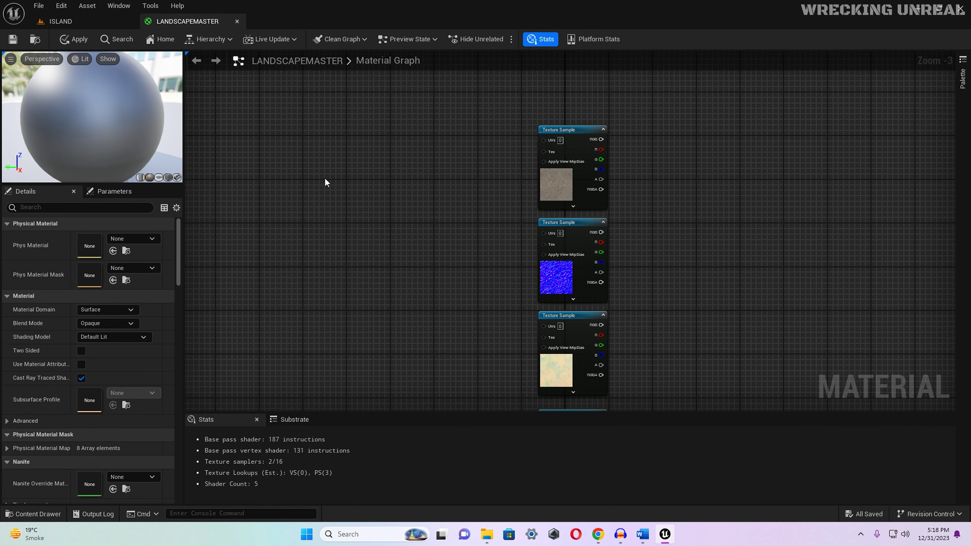
right_click(299, 163)
type("YERCO")
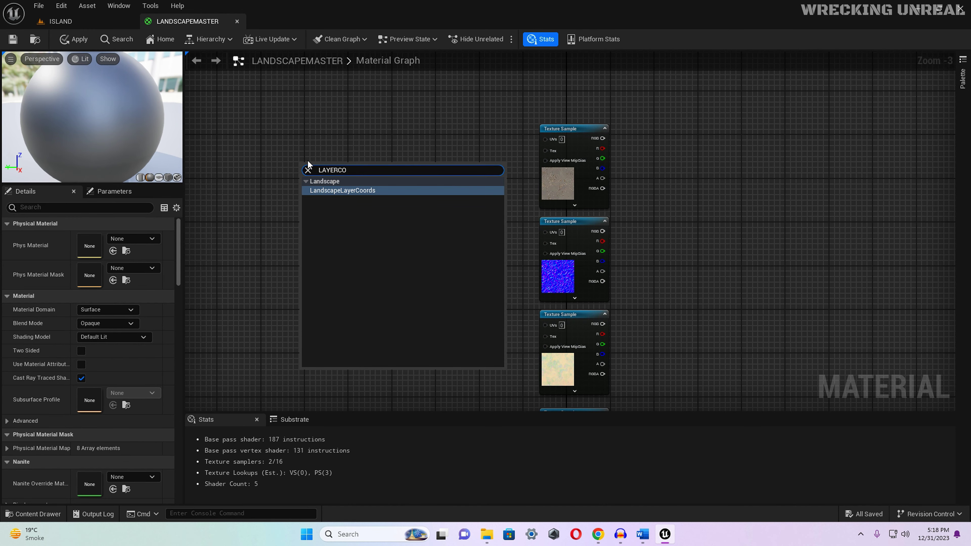
left_click(367, 191)
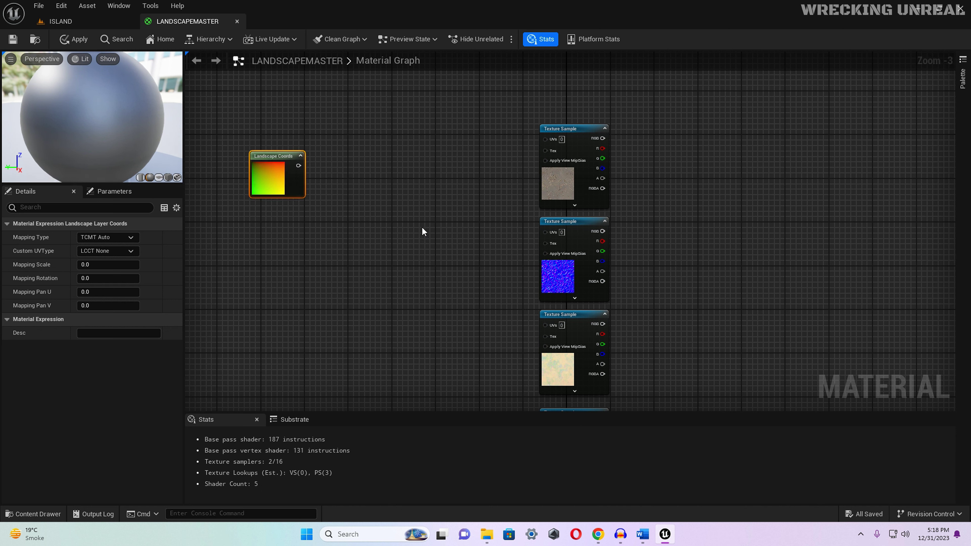
Add a Multiply node beside the Landscape Coords node and a Constant node below the coords
key("m")
left_click(363, 174)
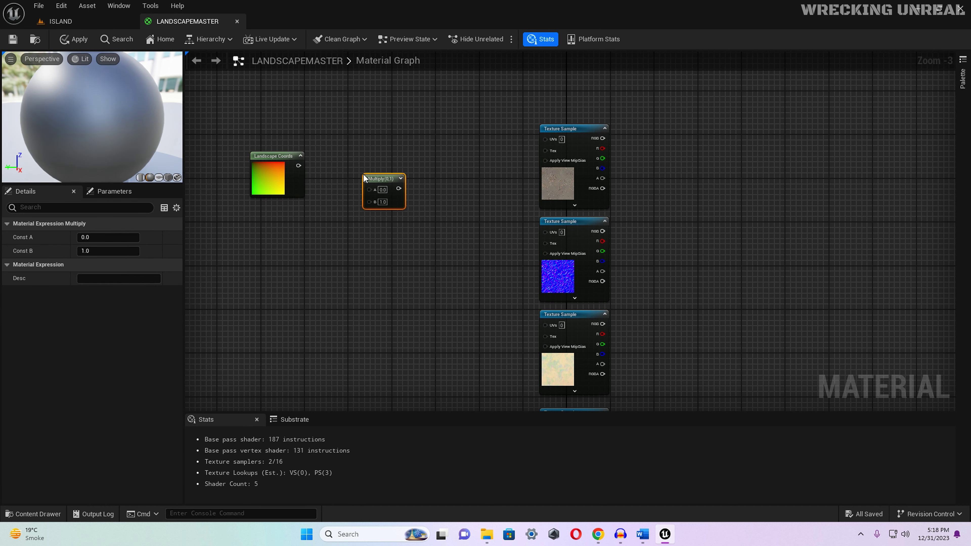
left_click_drag(374, 177, 359, 168)
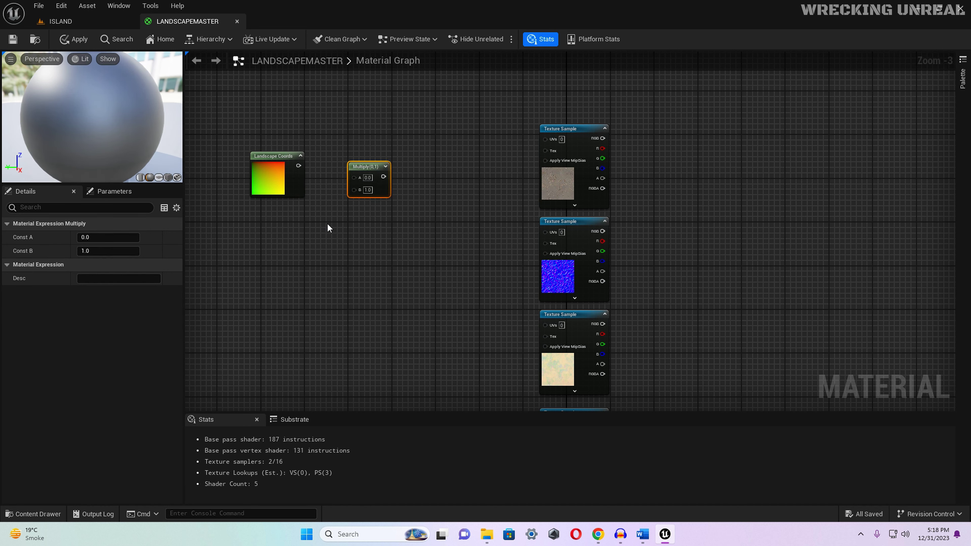
key("1")
left_click(305, 234)
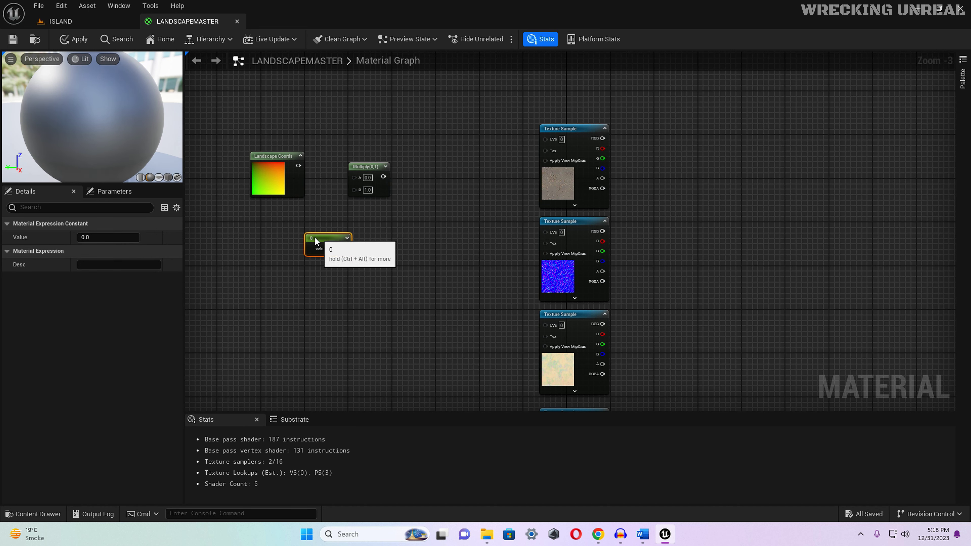
left_click_drag(324, 237, 281, 236)
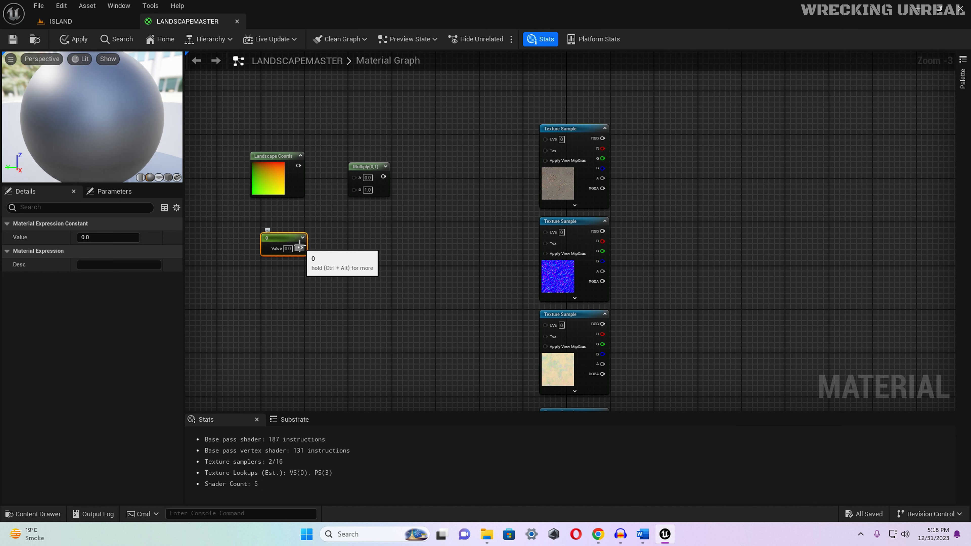
Connect Landscape Coords to the Multiply node's A input and the constant to B, with the constant set to 1
left_click_drag(298, 166, 356, 179)
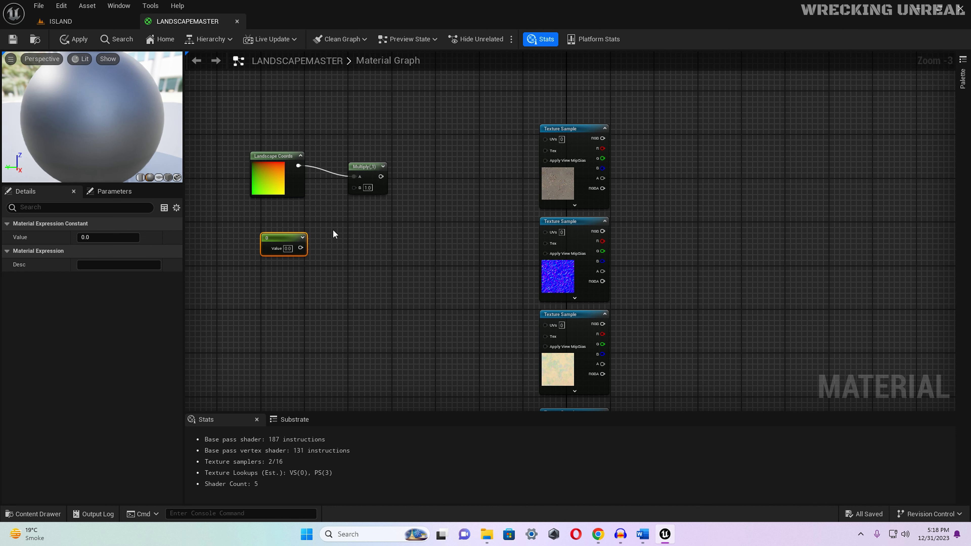
left_click_drag(300, 247, 354, 186)
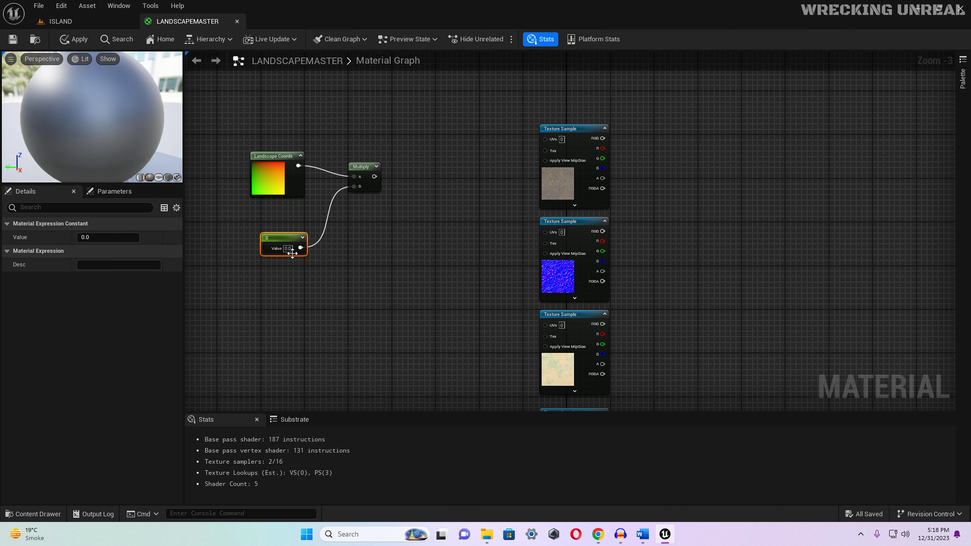
type("1")
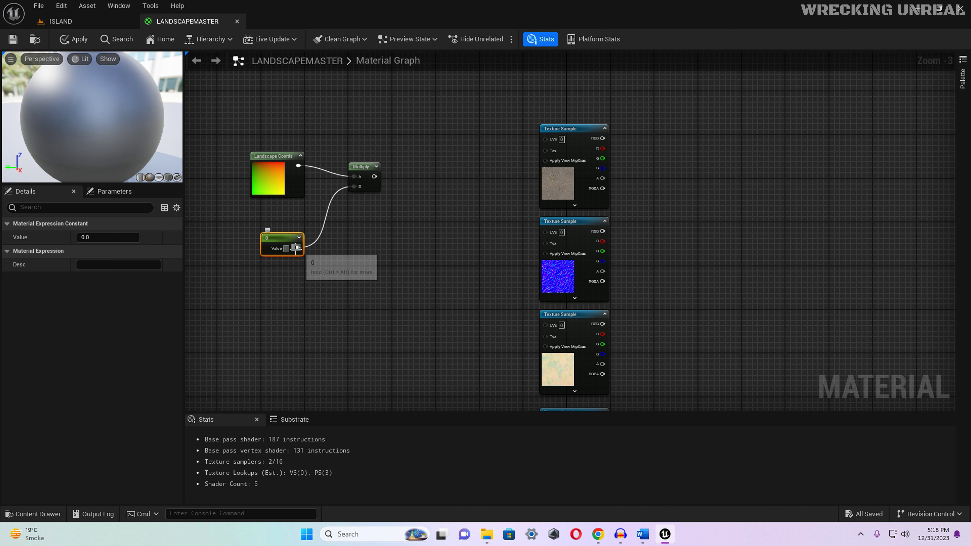
key("Return")
Copy the Landscape Coords, Multiply and constant nodes and paste the set beside the Rippled Sand samples
left_click_drag(223, 140, 372, 246)
right_click_drag(374, 246, 418, 33)
left_click(382, 186)
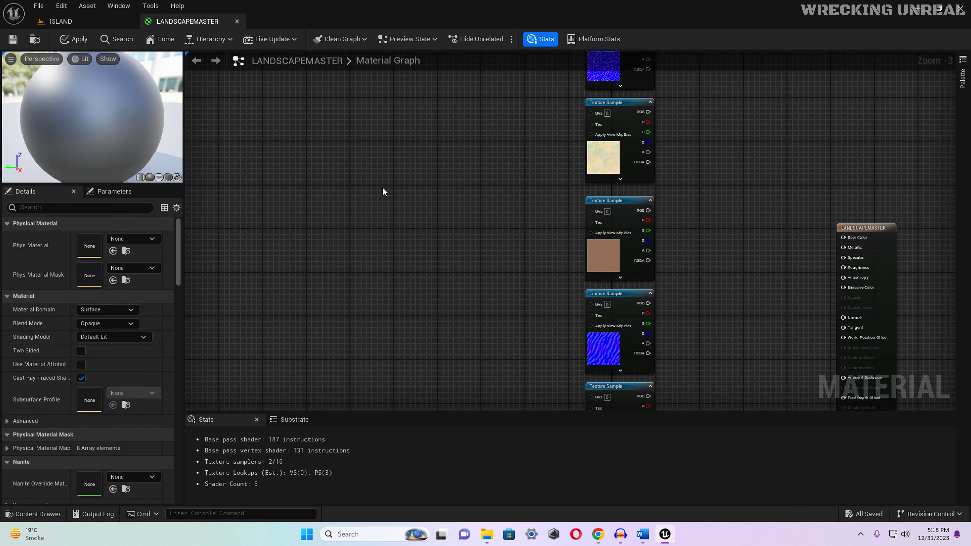
key("ctrl+v")
right_click_drag(440, 251, 430, 6)
Paste another set of the coords, Multiply and constant nodes beside the Dry Sand samples
right_click_drag(418, 151, 427, 119)
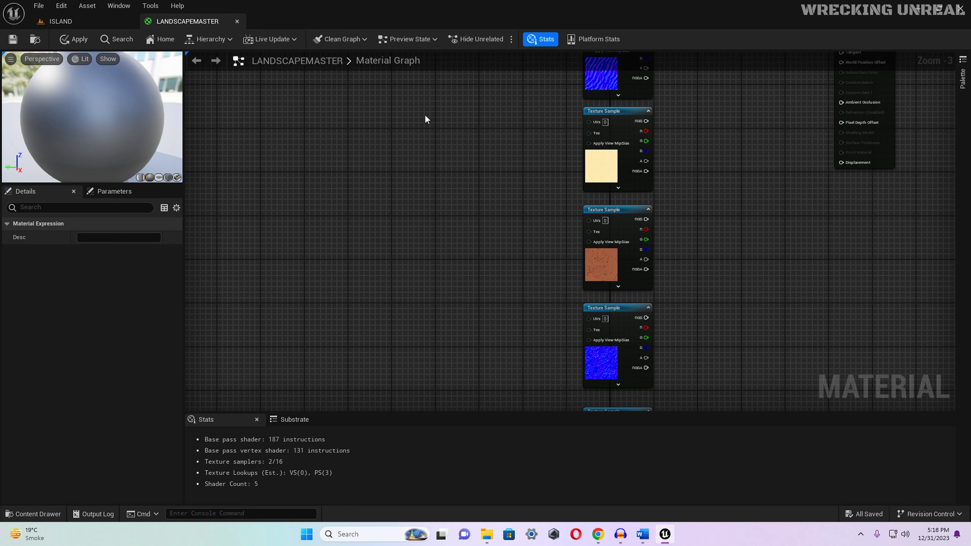
scroll(377, 241, "down", 1)
right_click_drag(379, 244, 423, 224)
key("ctrl+v")
left_click_drag(412, 205, 408, 123)
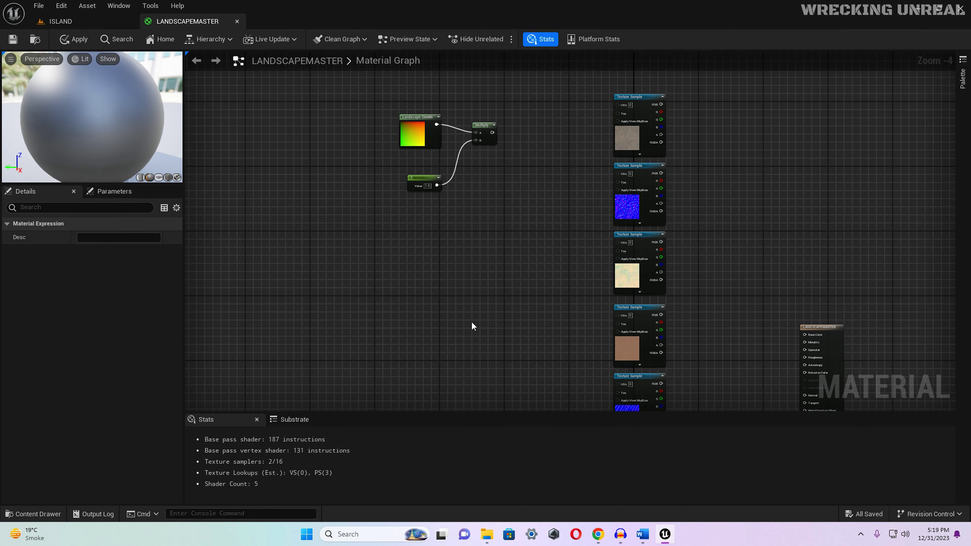
Connect the Rocky Sand Multiply output to the UVs inputs of its three Texture Samples
scroll(482, 231, "up", 1)
right_click_drag(484, 197, 446, 275)
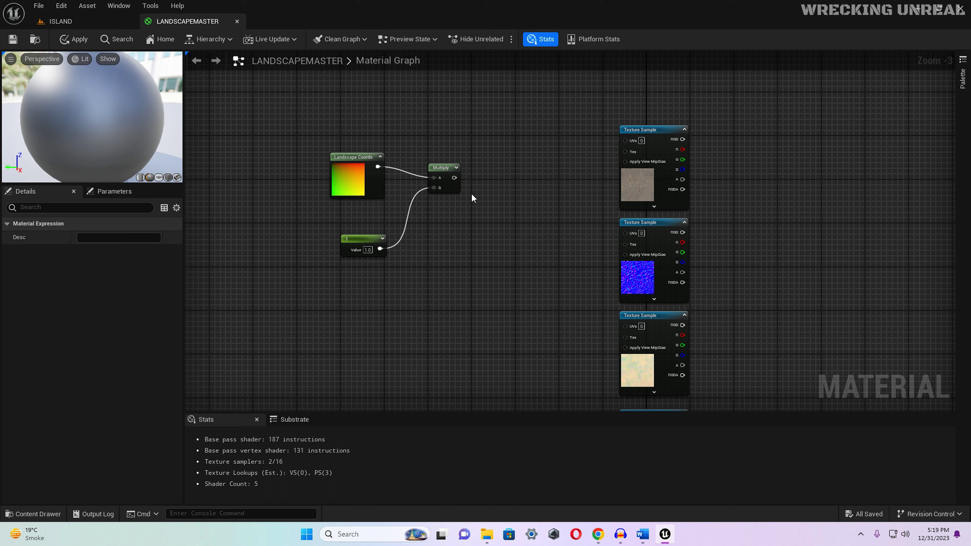
left_click_drag(455, 178, 630, 143)
right_click_drag(560, 174, 531, 124)
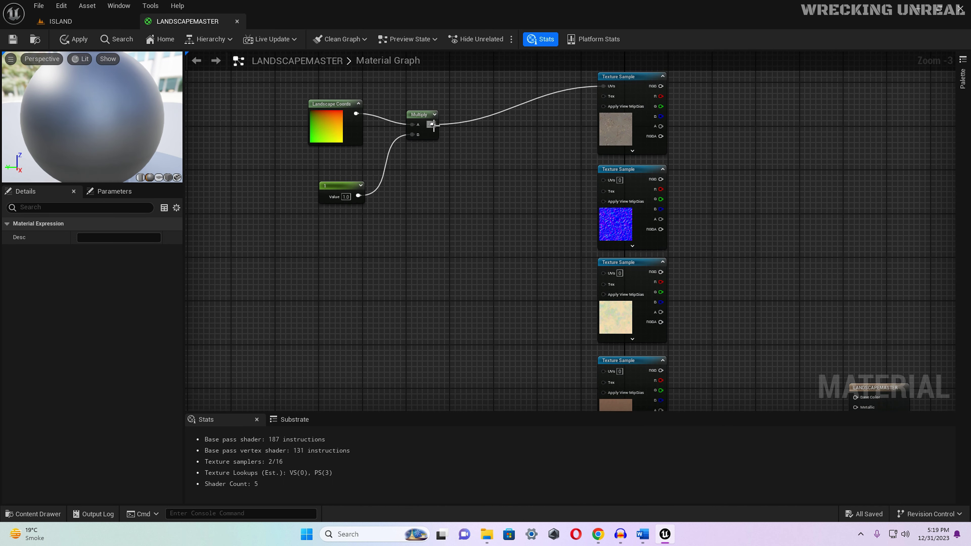
left_click_drag(432, 125, 600, 180)
right_click_drag(600, 180, 512, 163)
left_click_drag(433, 90, 605, 241)
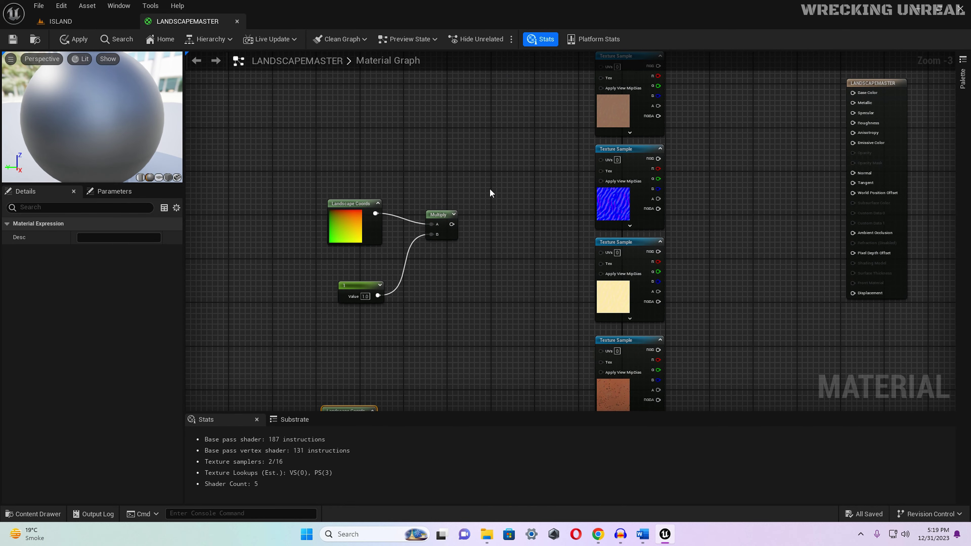
Connect the Rippled Sand Multiply output to the UVs inputs of its color, normal and third Texture Samples
right_click_drag(491, 193, 489, 269)
left_click_drag(438, 314, 590, 159)
right_click_drag(546, 259, 539, 176)
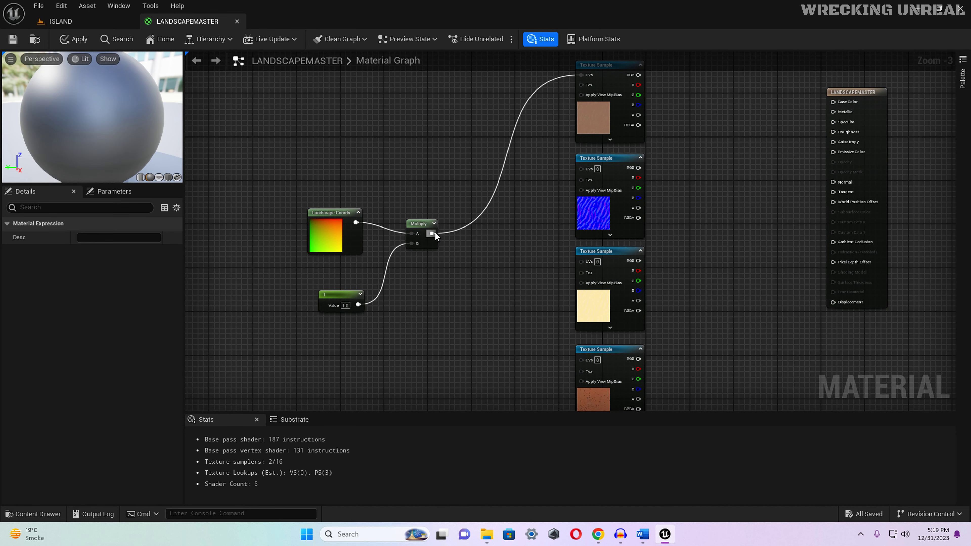
left_click_drag(435, 231, 584, 168)
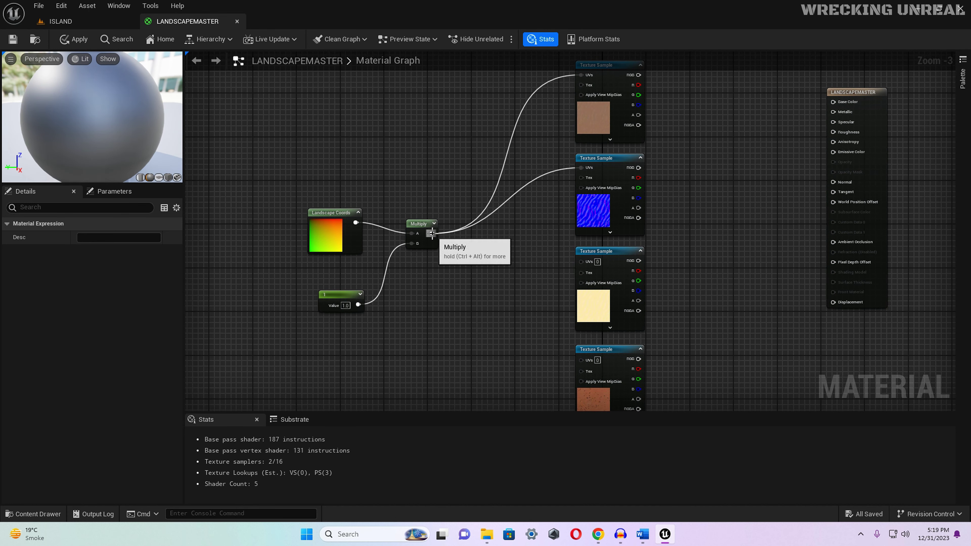
left_click_drag(432, 233, 587, 261)
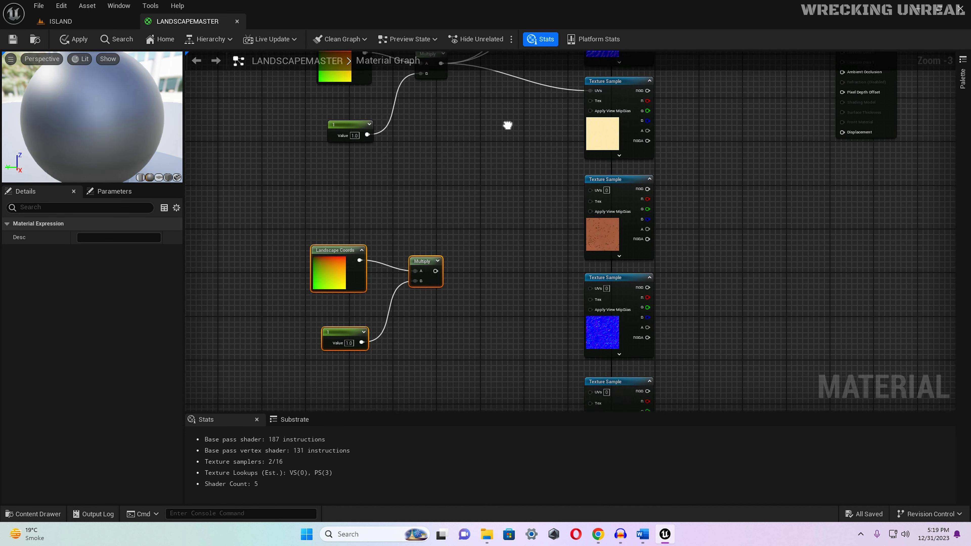
Connect the Dry Sand Multiply output to the UVs of its three Texture Samples and save the material
right_click_drag(507, 125, 437, 120)
left_click_drag(410, 189, 564, 107)
left_click_drag(410, 188, 566, 206)
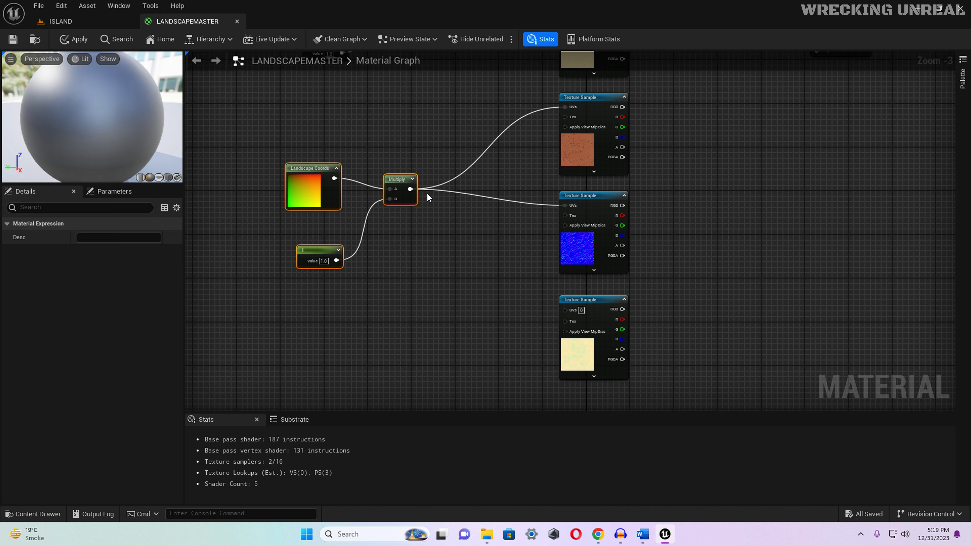
left_click_drag(410, 188, 566, 208)
left_click_drag(411, 189, 564, 310)
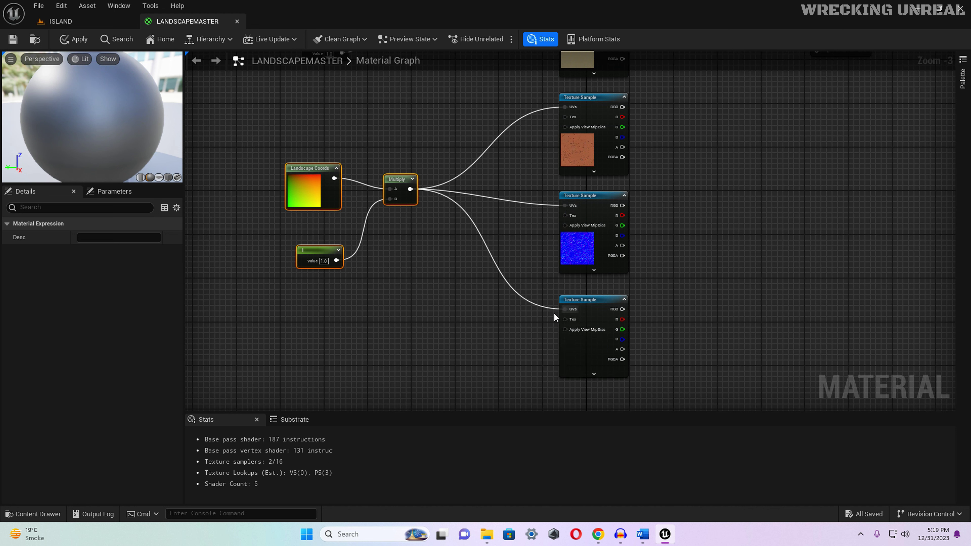
key("ctrl+s")
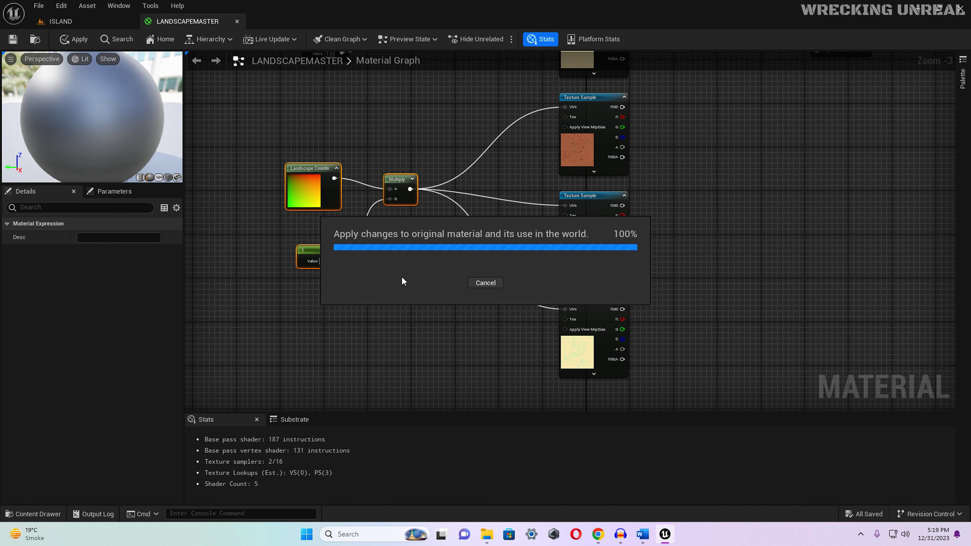
scroll(393, 279, "down", 4)
scroll(376, 173, "up", 1)
left_click_drag(356, 165, 407, 224)
left_click_drag(368, 188, 360, 160)
mouse_move(368, 273)
left_mouse_down()
mouse_move(337, 269)
mouse_move(358, 267)
left_mouse_up()
left_click_drag(358, 230, 358, 262)
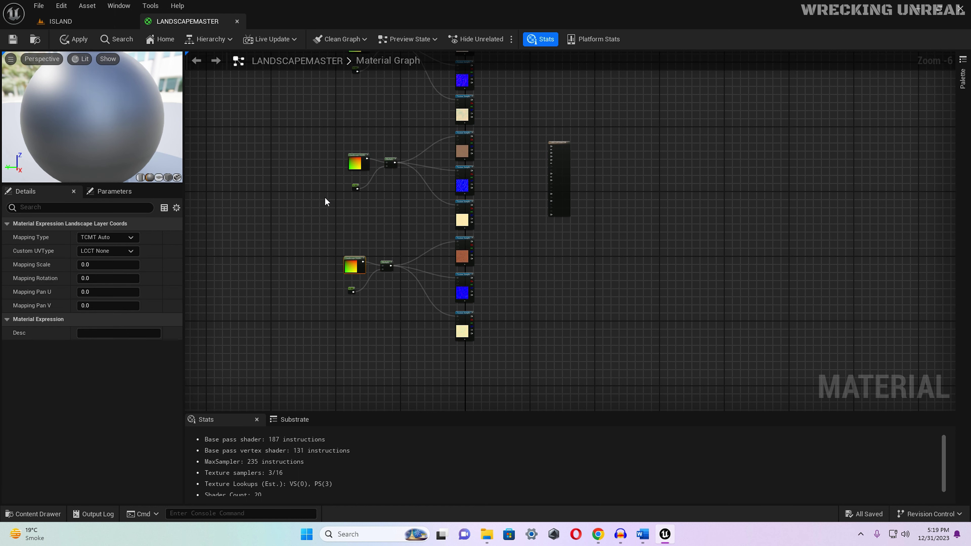
Convert the constant feeding the Rocky Sand Multiply node to a parameter
right_click_drag(325, 197, 340, 308)
scroll(387, 202, "up", 4)
right_click_drag(389, 203, 399, 280)
left_click(366, 226)
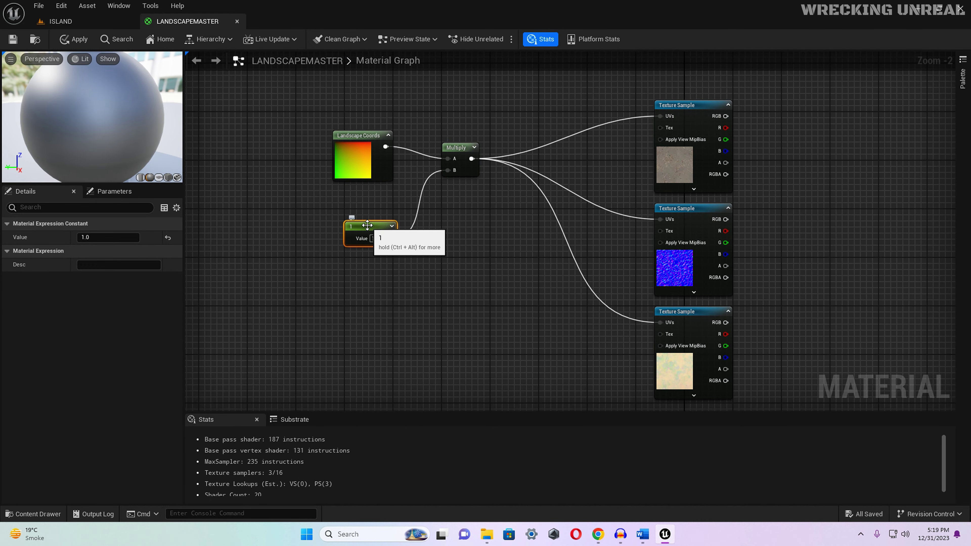
right_click(366, 225)
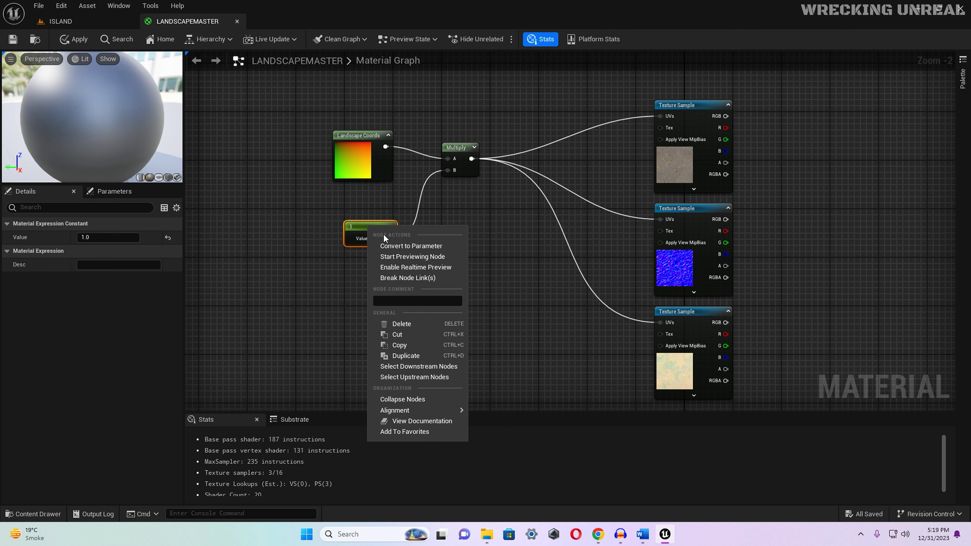
left_click(400, 244)
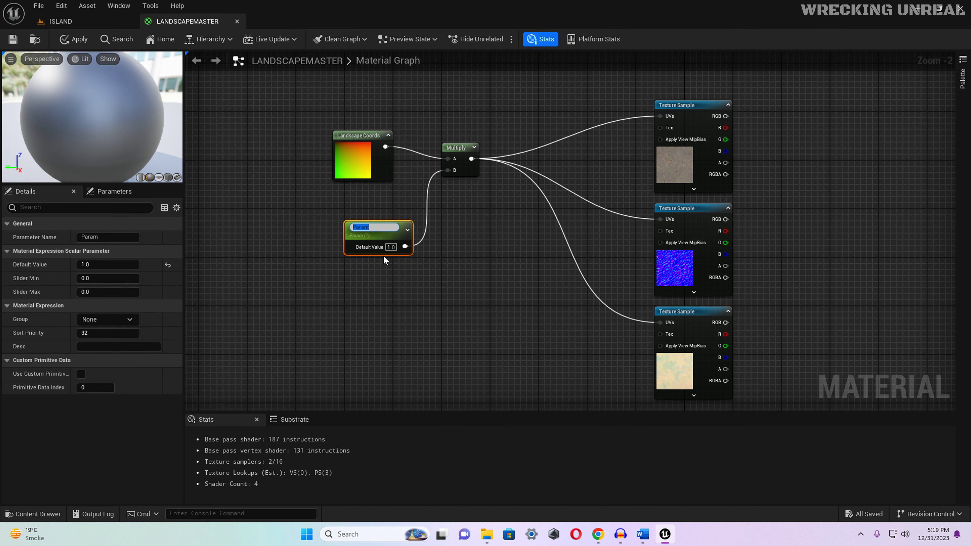
Name the Rocky Sand tiling parameter RockySand
left_click(685, 165)
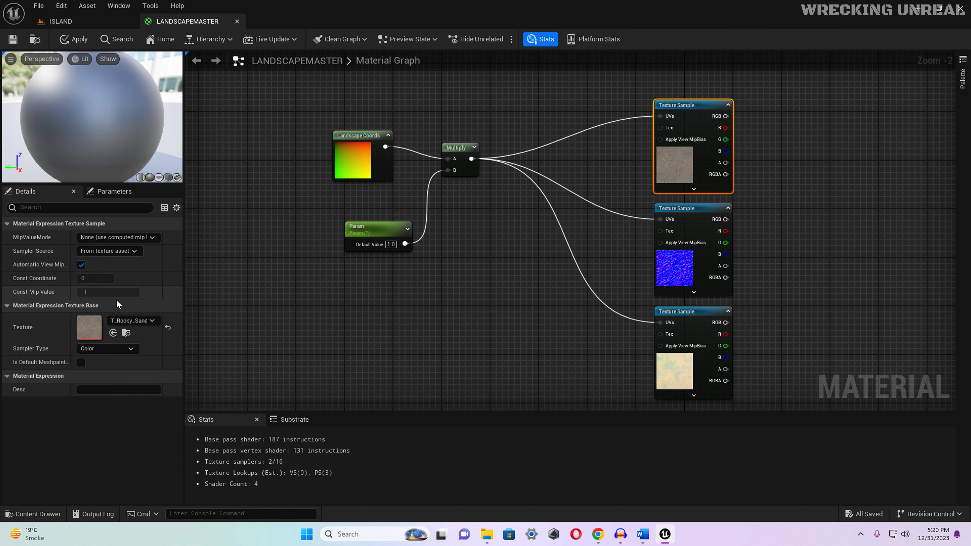
left_click(361, 233)
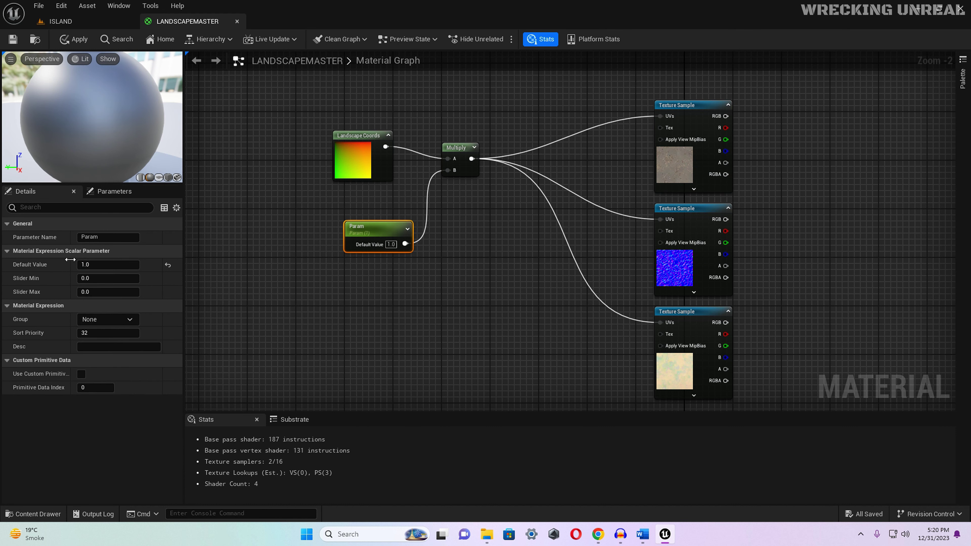
left_click(71, 237)
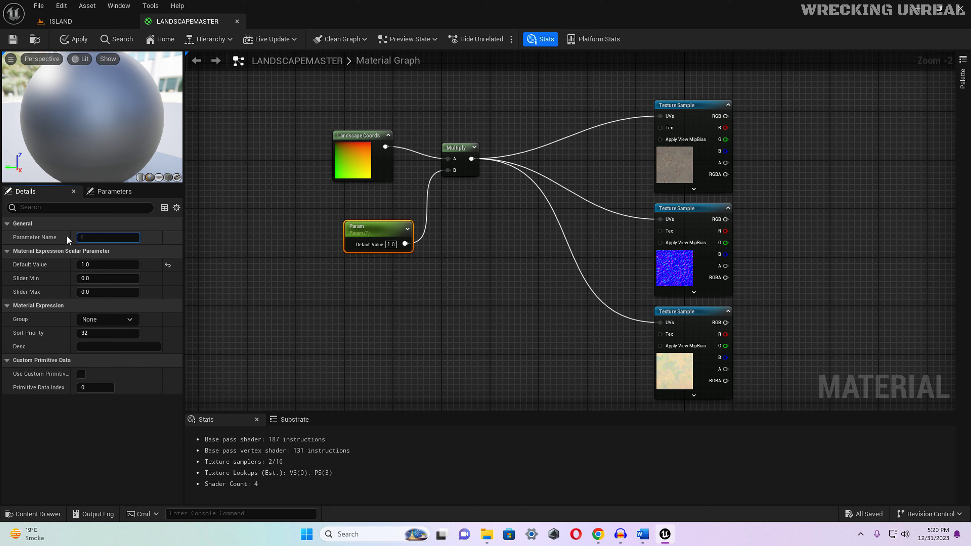
type("rOCKYsAND")
left_click(108, 237)
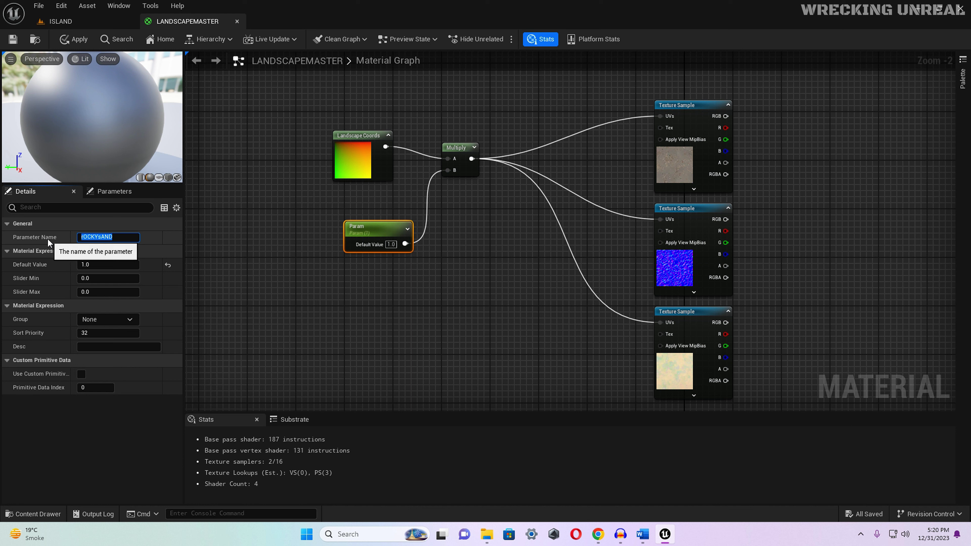
type("Rocky")
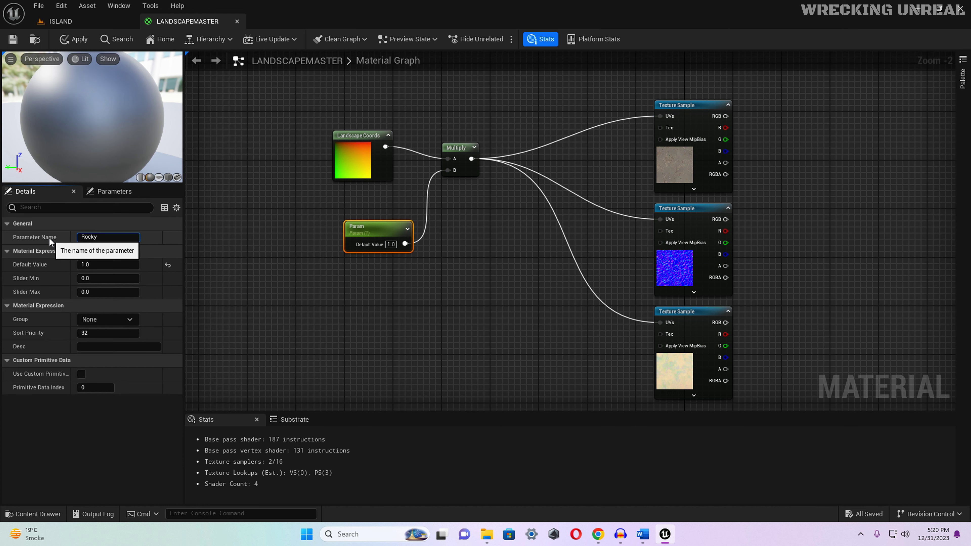
type("Sand")
left_click(264, 271)
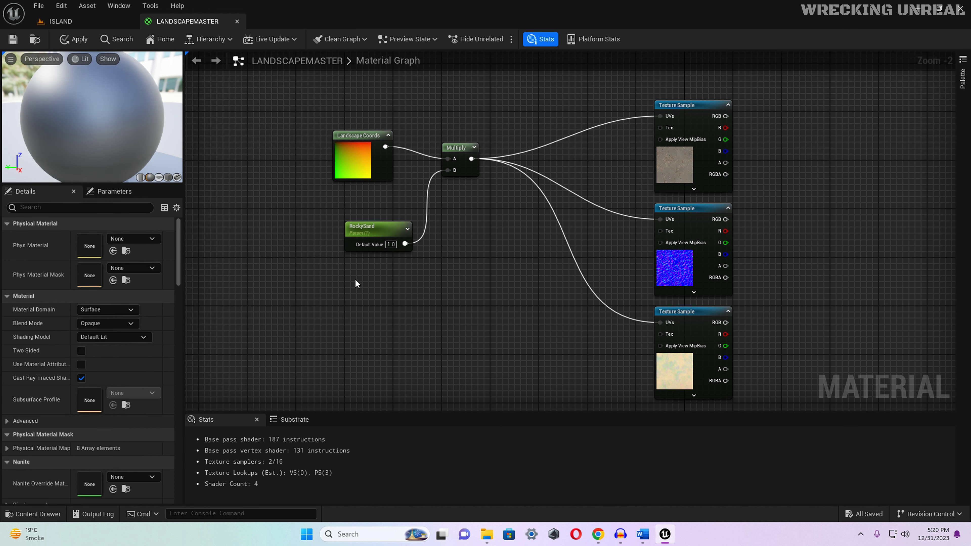
Convert the constant feeding the Rippled Sand Multiply node to a parameter
right_click_drag(392, 284, 398, 216)
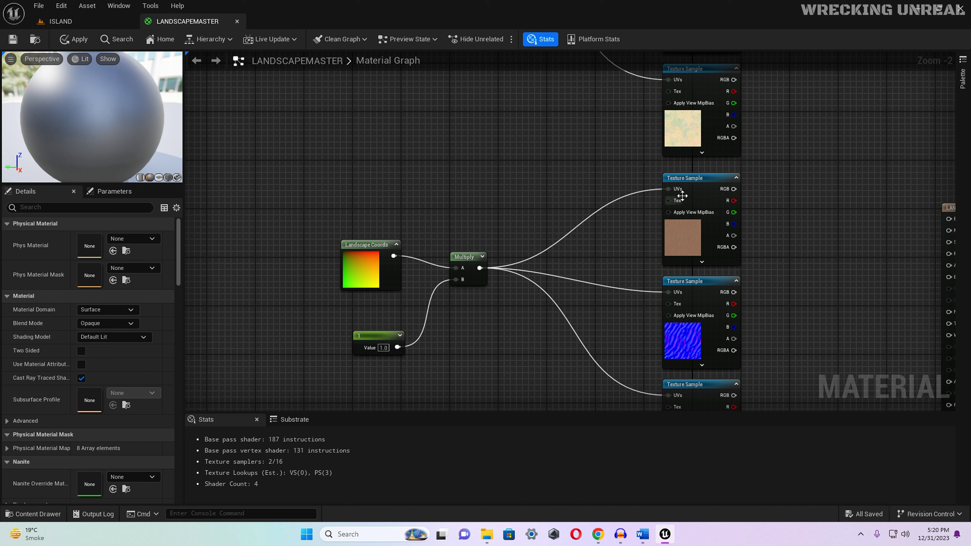
left_click(696, 132)
left_click(682, 223)
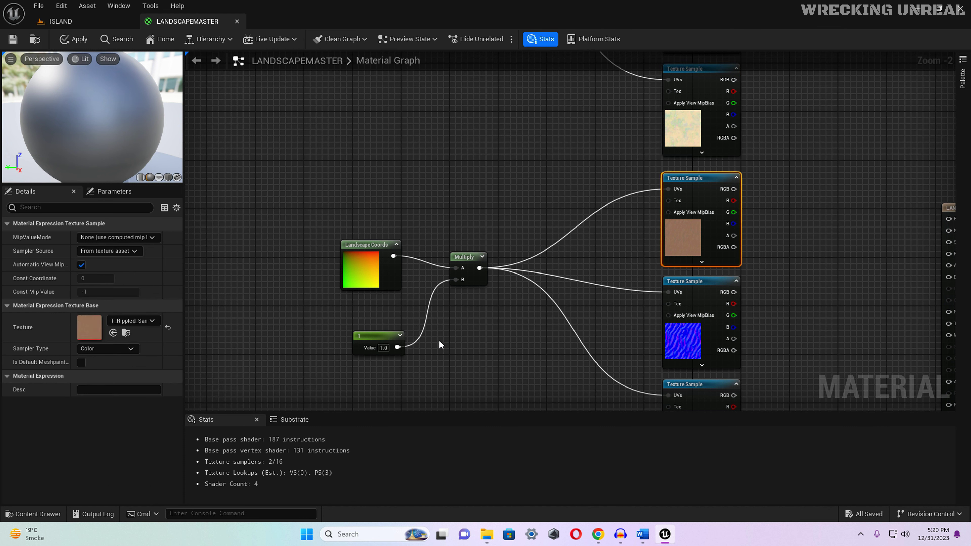
left_click(369, 341)
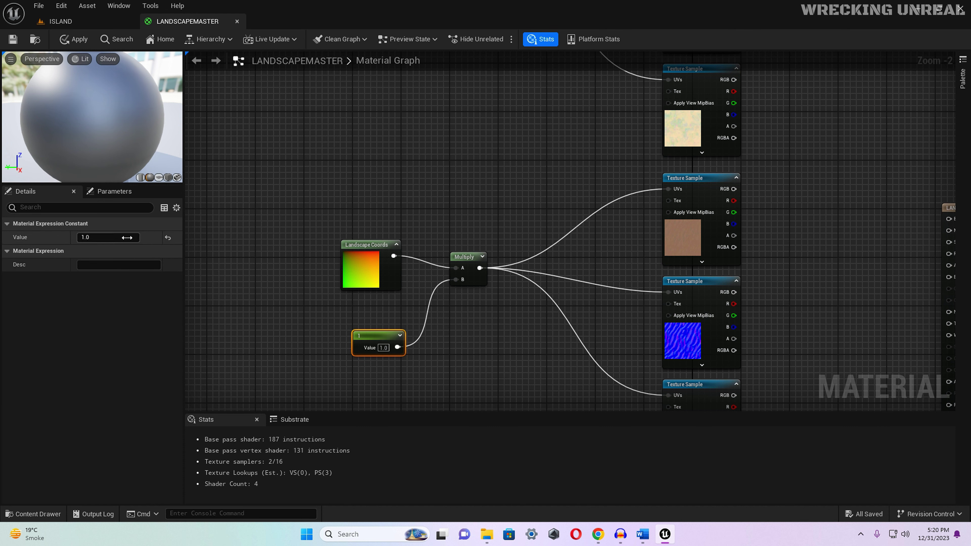
right_click_drag(371, 322, 373, 319)
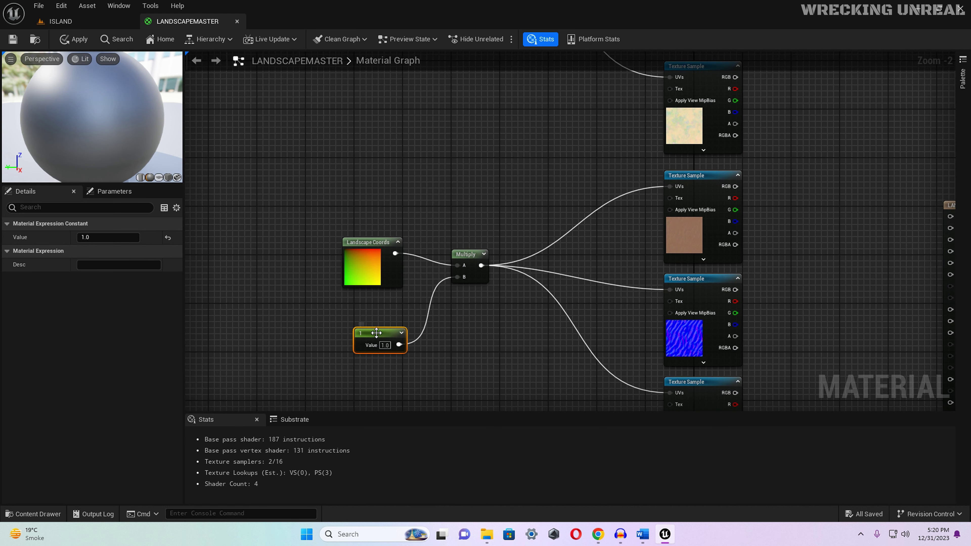
right_click(376, 332)
left_click(427, 138)
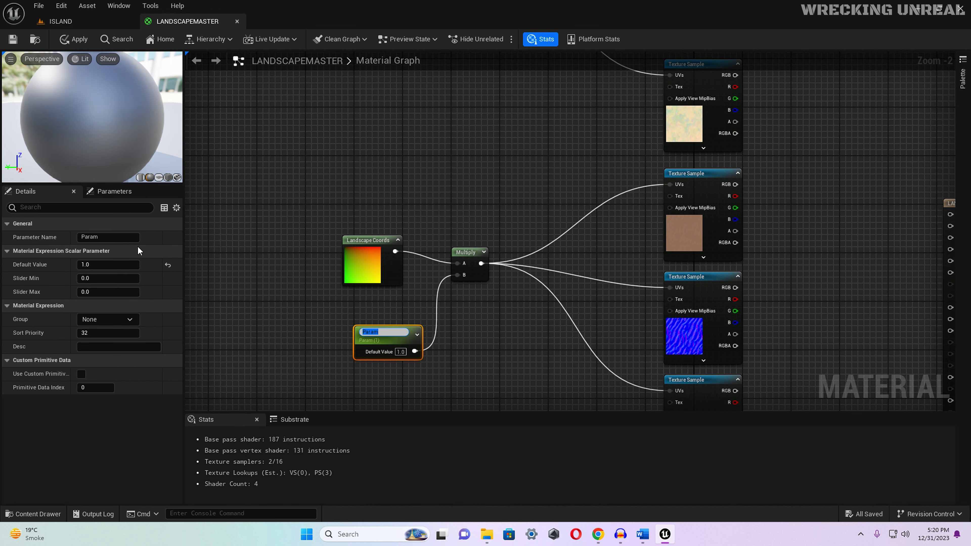
Name the Rippled Sand tiling parameter RippleSand
left_click(102, 237)
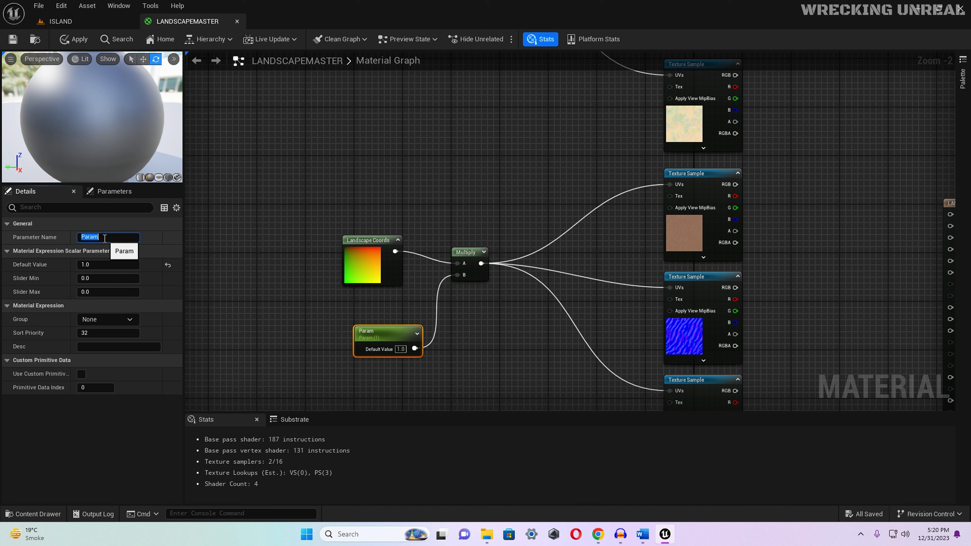
type("Ri")
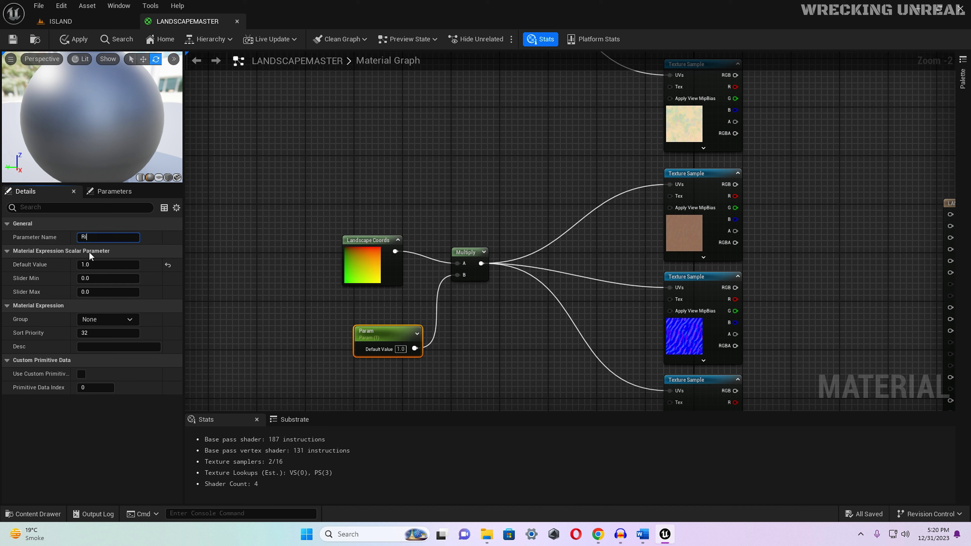
type("ppleSand")
left_click(294, 324)
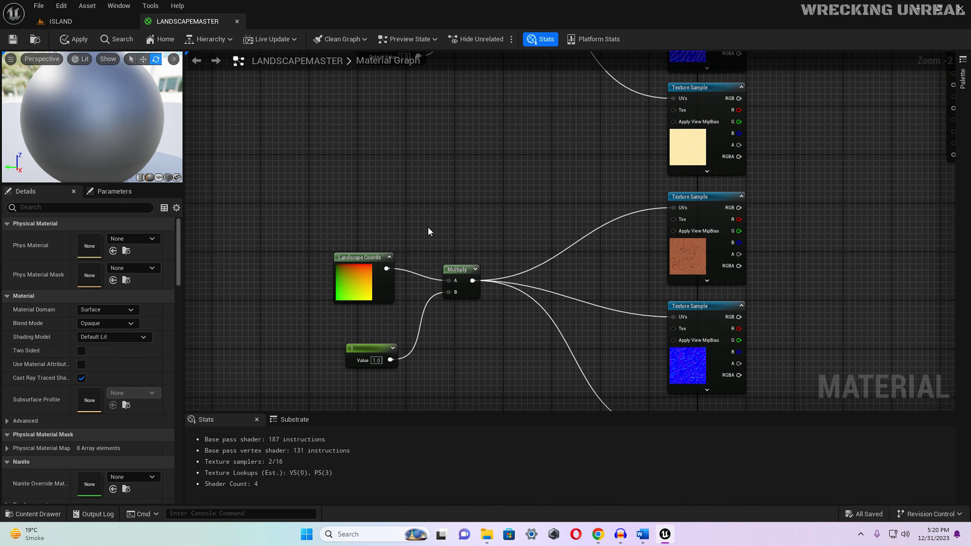
Convert the constant feeding the Dry Sand Multiply node to a parameter named DrySand
right_click(369, 348)
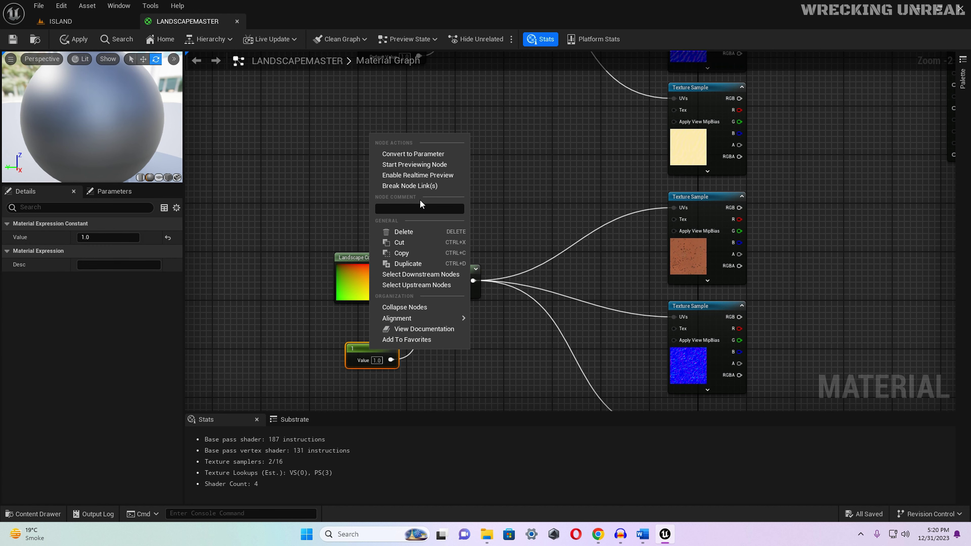
left_click(426, 154)
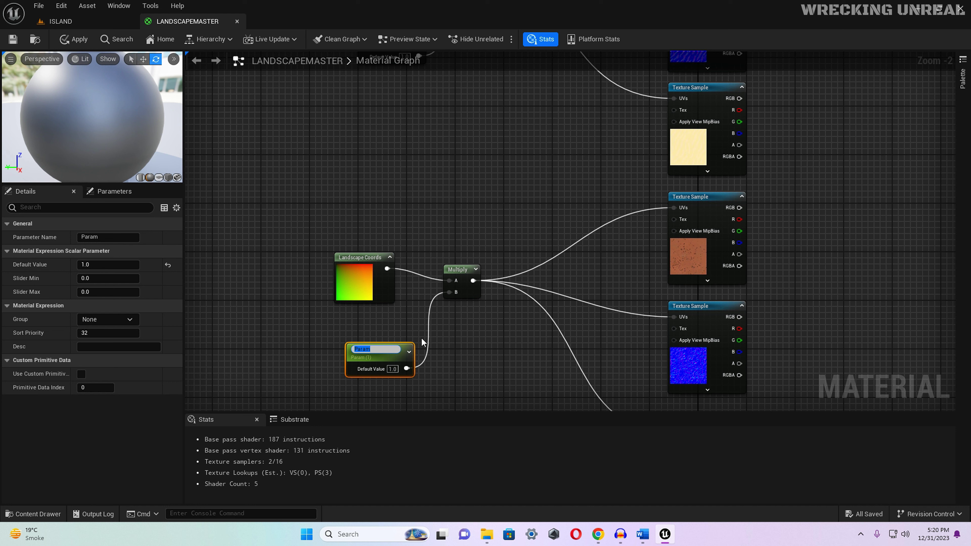
left_click(103, 235)
left_click(103, 236)
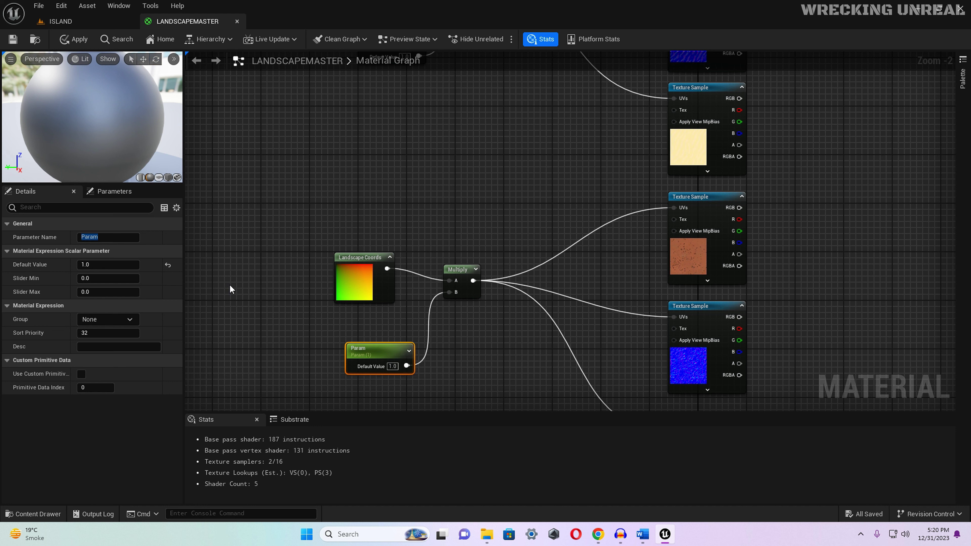
type("Dr")
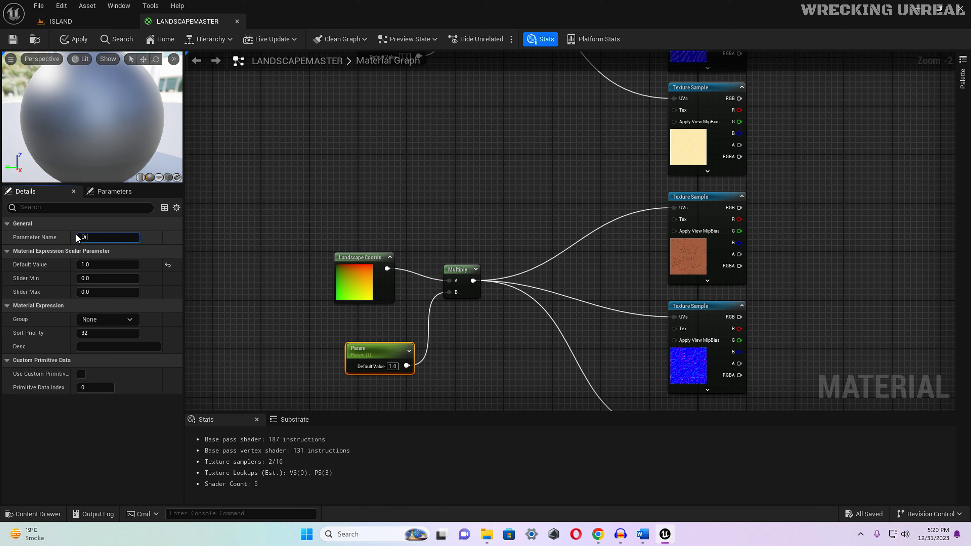
type("yt")
type("a")
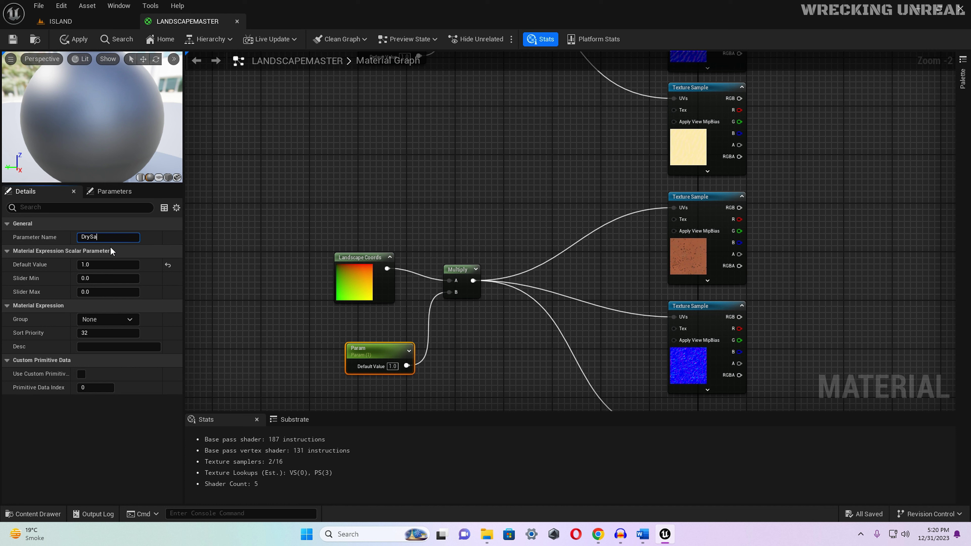
type("nd")
left_click(233, 260)
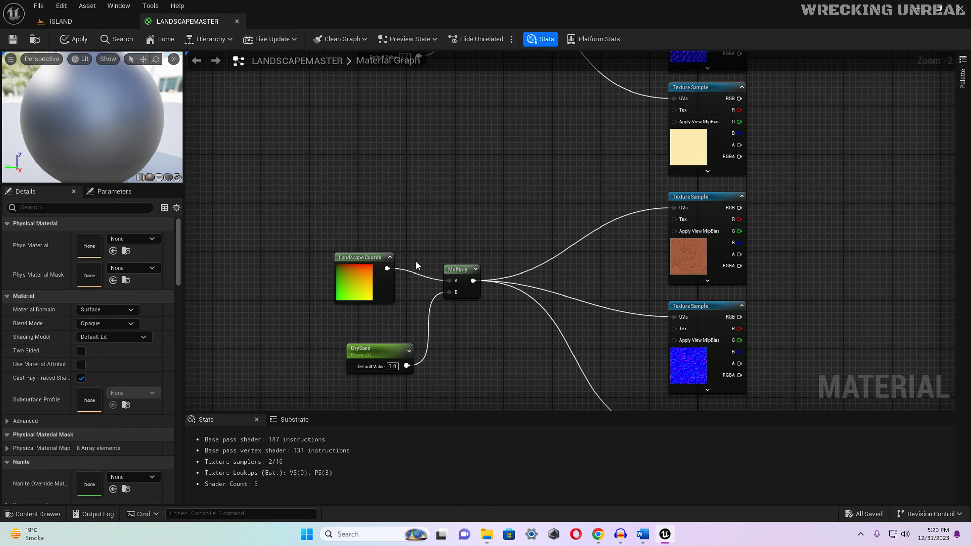
scroll(473, 226, "down", 3)
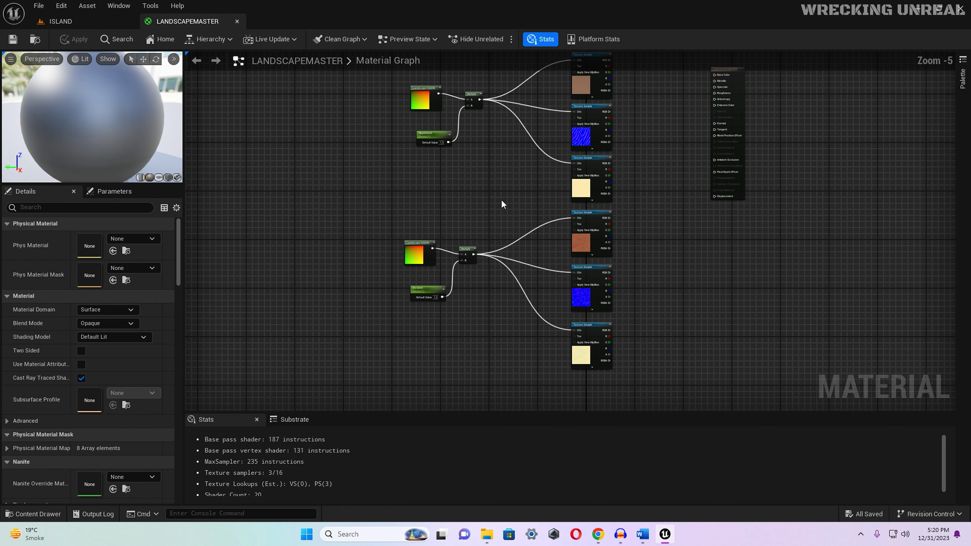
right_click_drag(501, 200, 392, 278)
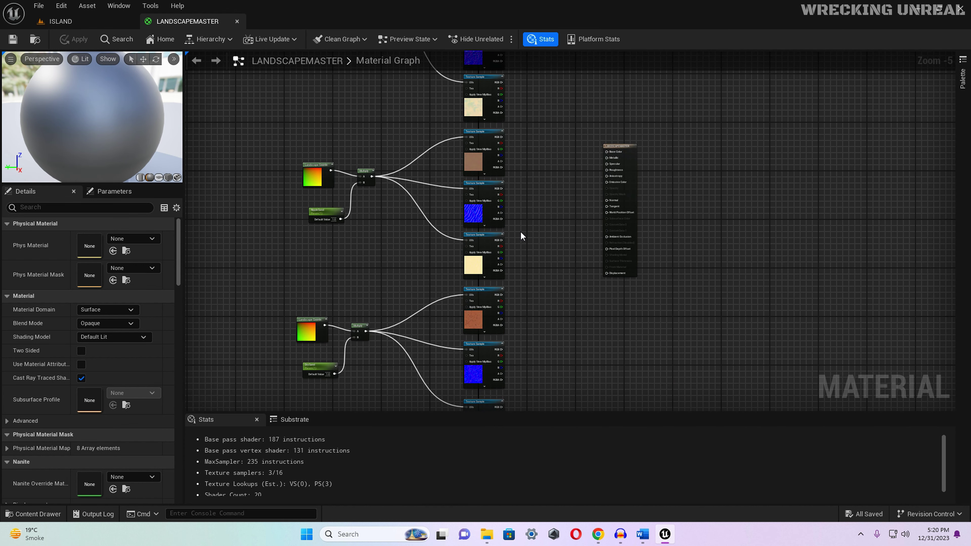
Move the LANDSCAPEMASTER result node farther away from the texture samples to make room for more nodes
scroll(520, 231, "down", 2)
right_click_drag(532, 203, 539, 230)
left_click_drag(589, 216, 724, 202)
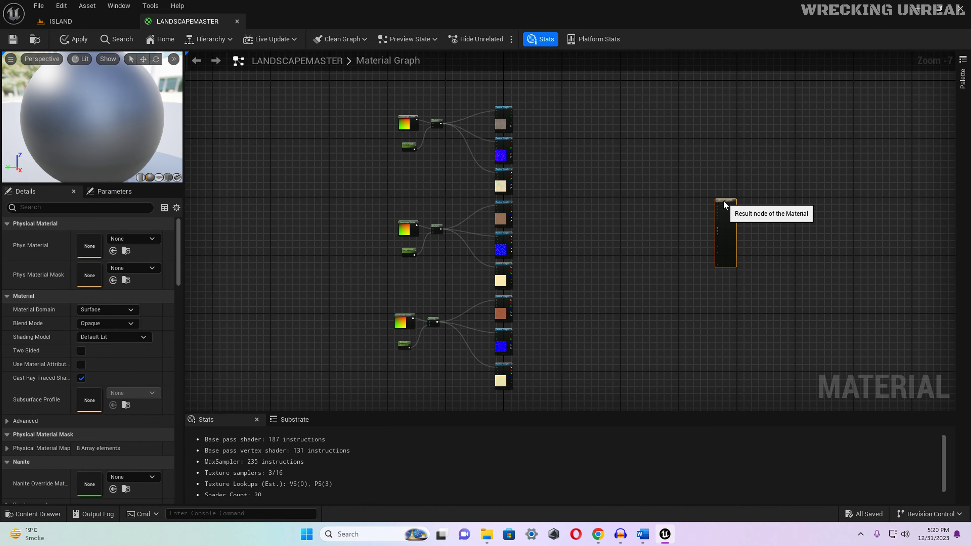
Add a MakeMaterialAttributes node and place it beside the Rocky Sand texture samples
scroll(584, 164, "up", 3)
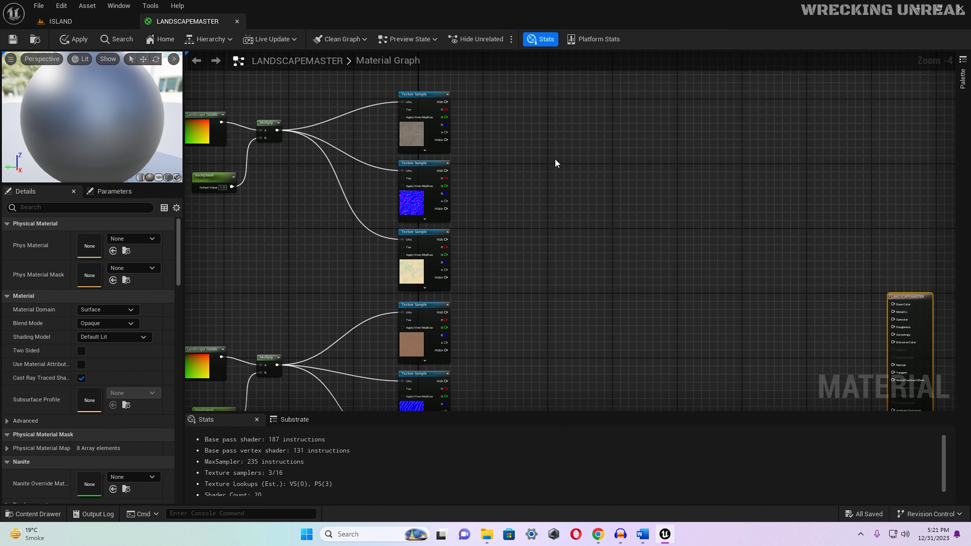
right_click_drag(554, 158, 560, 155)
right_click(565, 157)
type("m")
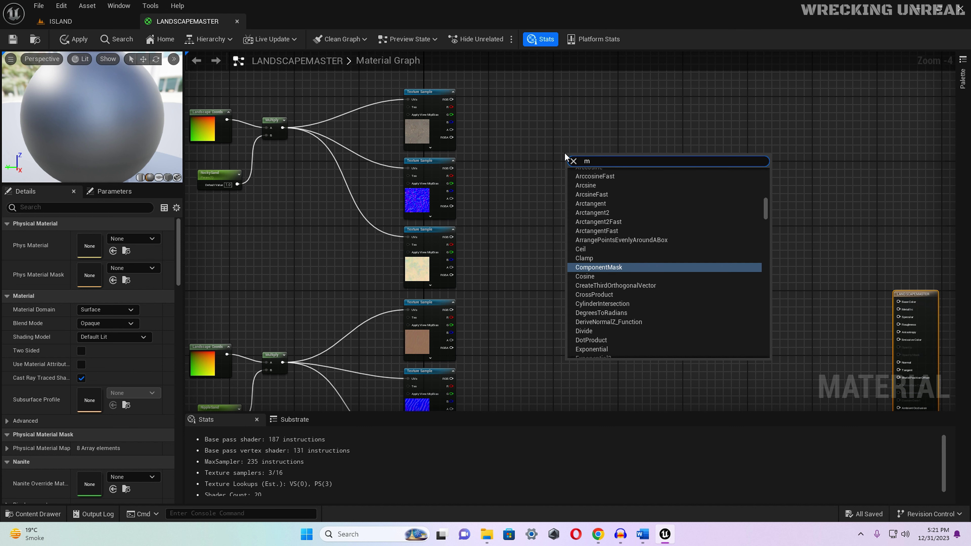
type("ake")
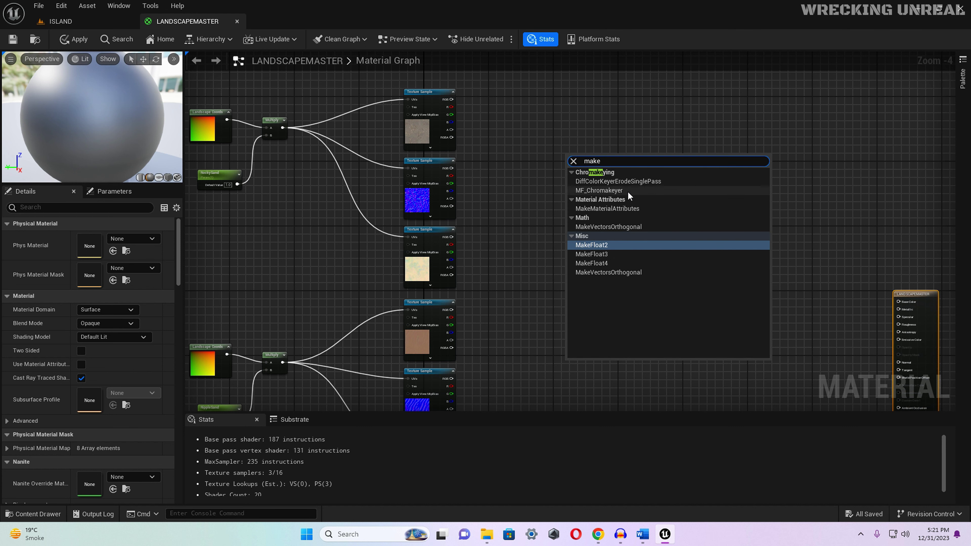
left_click(612, 209)
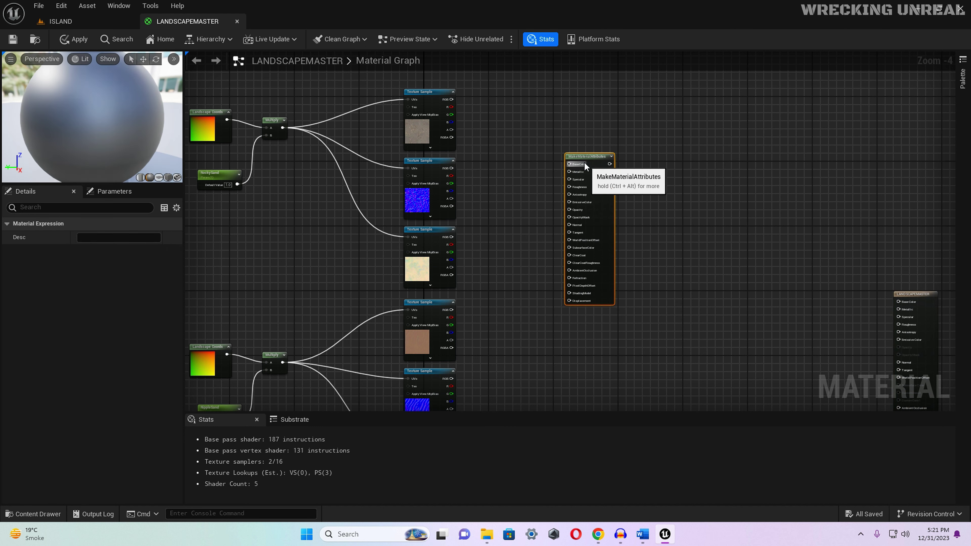
left_click_drag(584, 162, 574, 109)
Paste two copies of the MakeMaterialAttributes node, one beside the Rippled Sand textures and one beside the Dry Sand textures
scroll(505, 223, "down", 2)
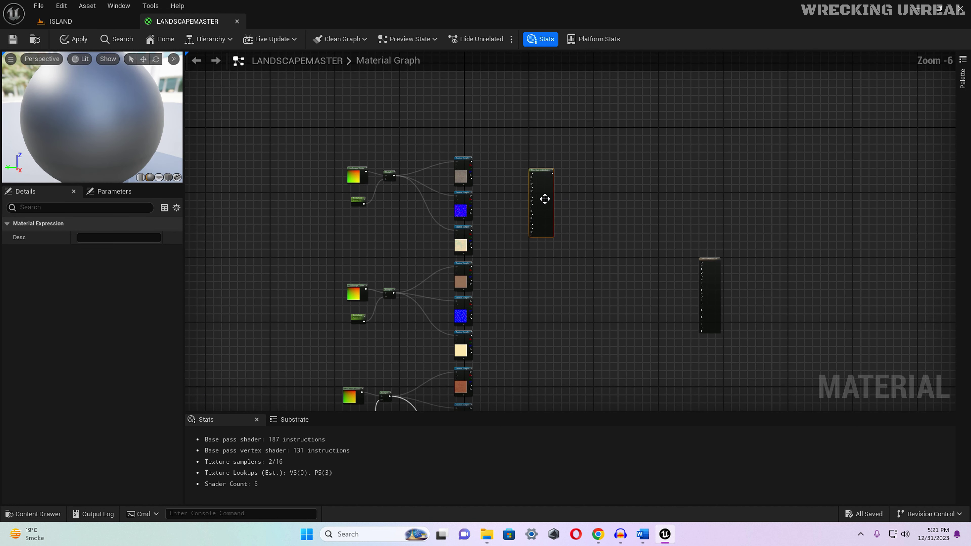
right_click_drag(549, 312, 546, 213)
left_click(539, 204)
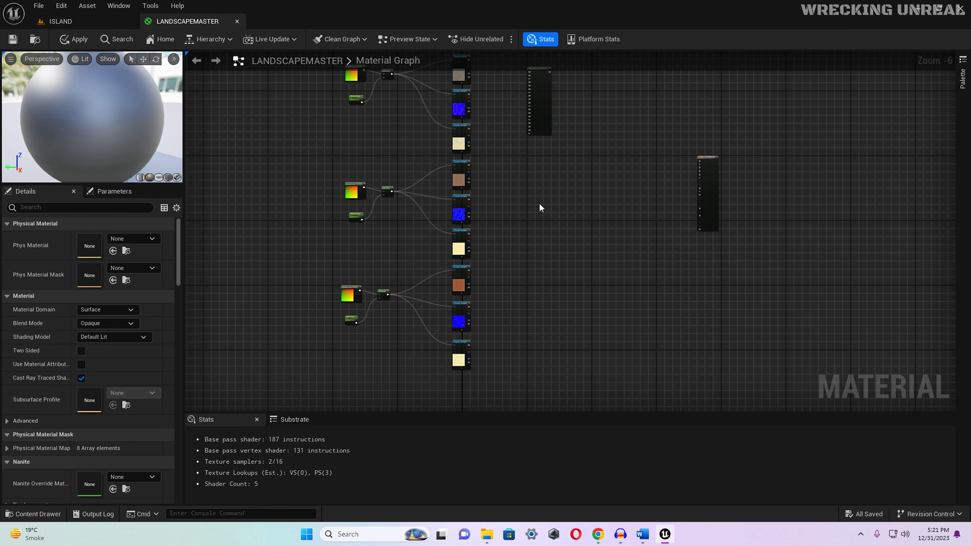
key("ctrl+v")
left_click_drag(543, 205, 533, 180)
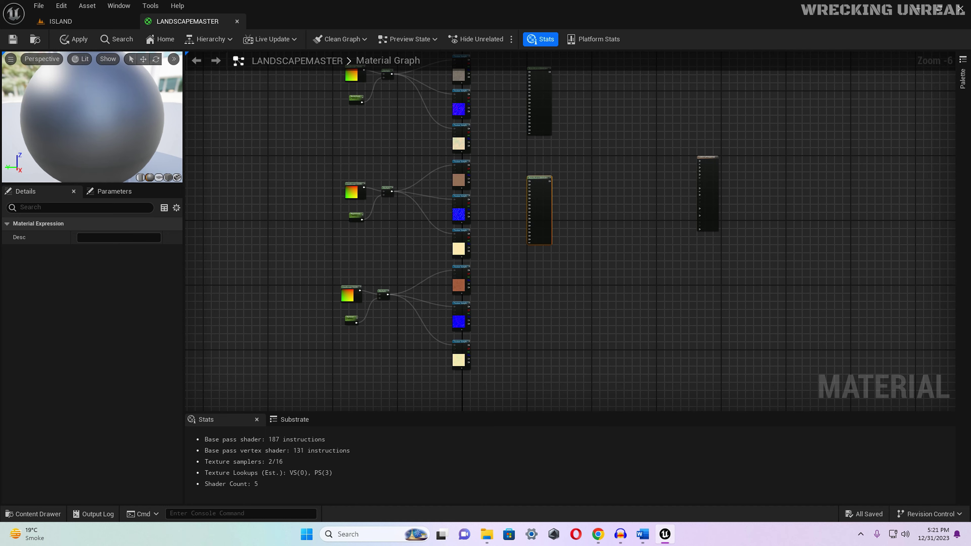
right_click_drag(530, 297, 520, 215)
left_click(521, 235)
key("ctrl+v")
left_click_drag(528, 232, 528, 210)
Connect the Rocky Sand color texture's RGB to BaseColor and its normal texture's RGB to Normal on the first MakeMaterialAttributes node
scroll(484, 112, "up", 2)
right_click_drag(489, 111, 534, 394)
scroll(551, 317, "up", 2)
right_click_drag(547, 292, 448, 227)
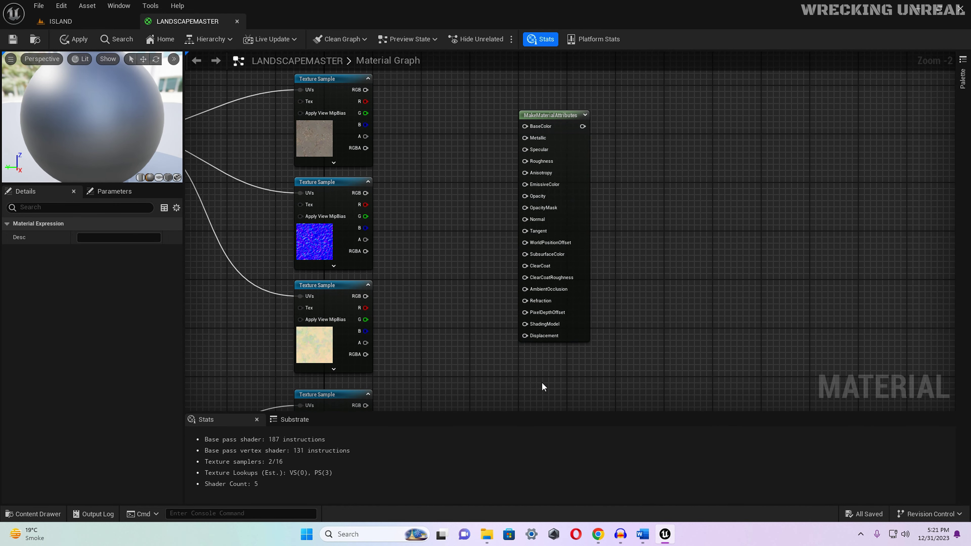
scroll(477, 274, "up", 1)
right_click_drag(476, 257, 496, 301)
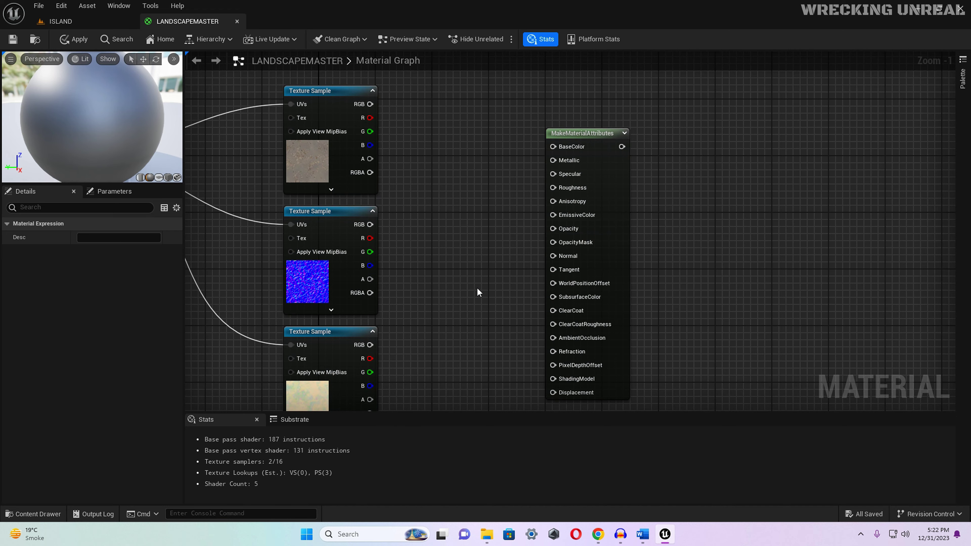
left_click_drag(370, 104, 553, 147)
right_click_drag(484, 187, 477, 129)
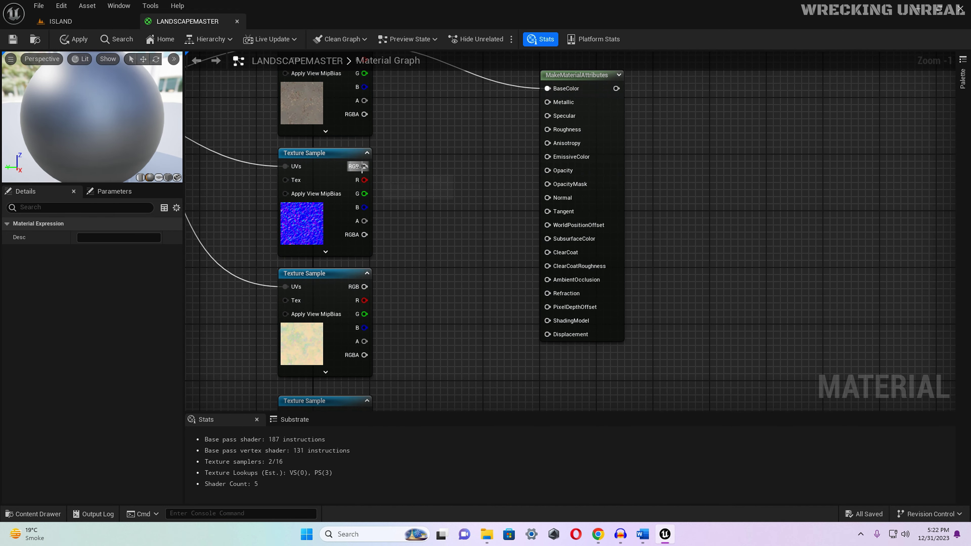
left_click_drag(362, 166, 548, 197)
Connect the Rocky Sand mask texture's R to AmbientOcclusion, G to Roughness and B to Displacement
right_click_drag(455, 226, 461, 172)
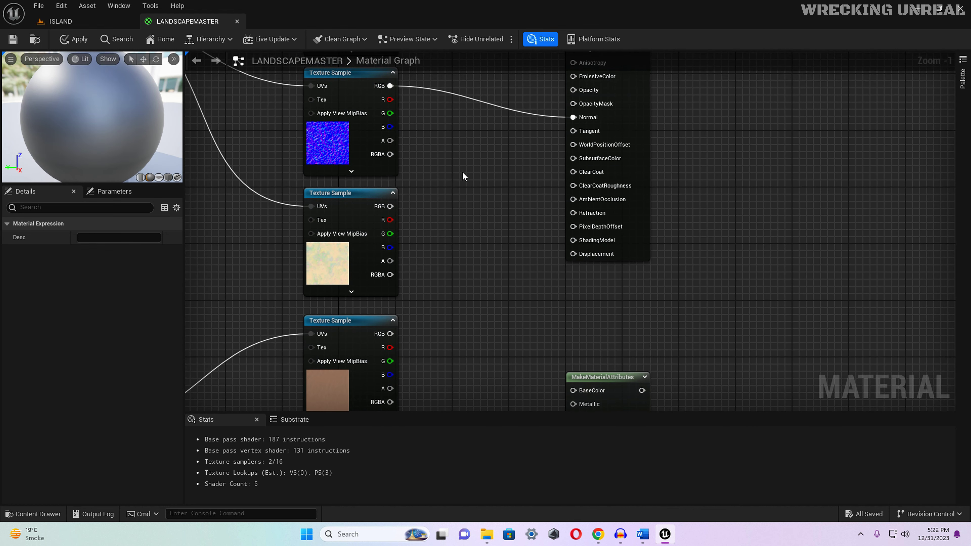
left_click(349, 211)
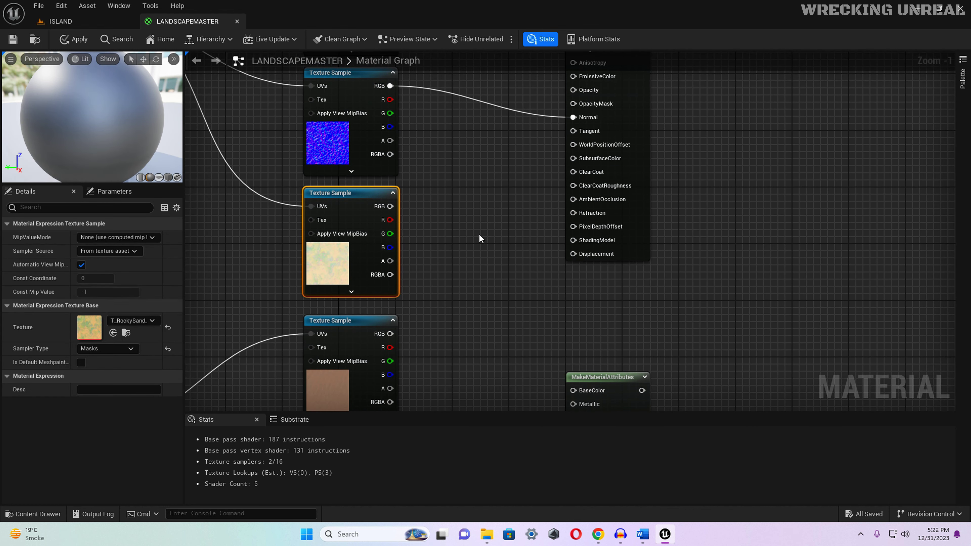
right_click_drag(478, 235, 394, 337)
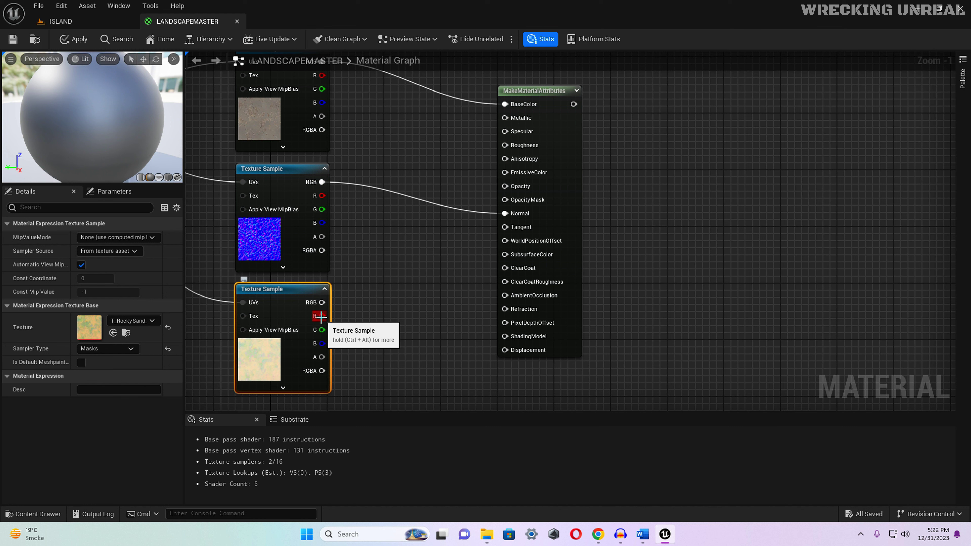
left_click_drag(322, 316, 511, 296)
left_click_drag(322, 329, 515, 145)
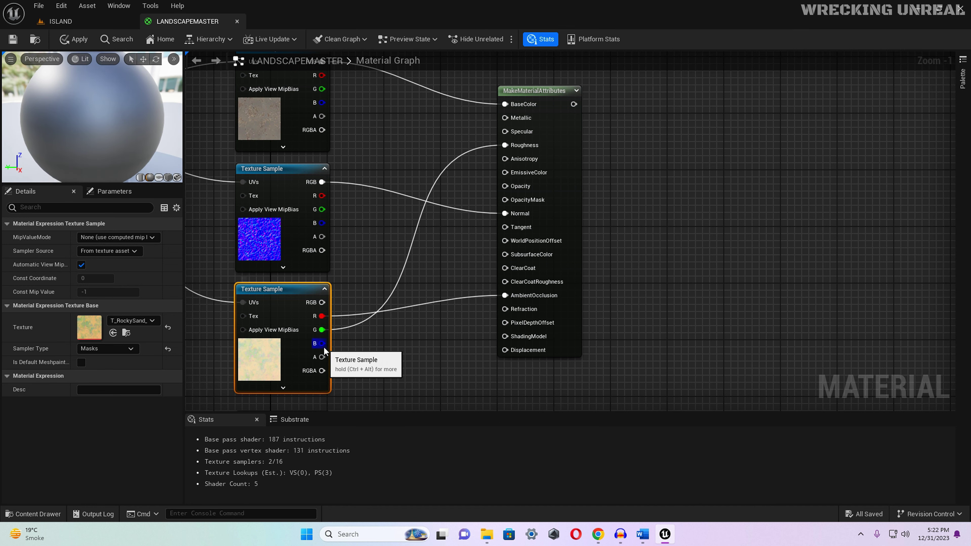
left_click_drag(322, 343, 507, 350)
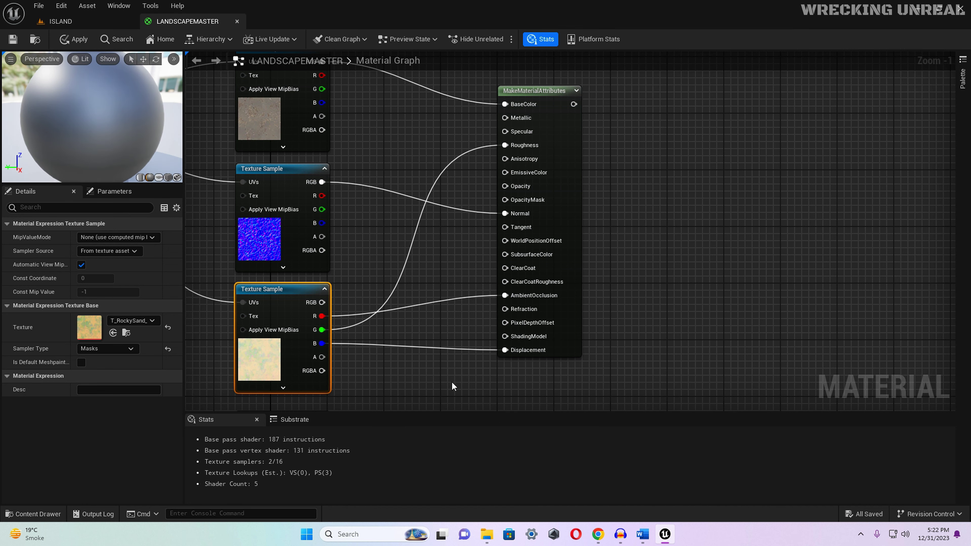
Connect the Rippled Sand color texture's RGB to BaseColor and its normal texture's RGB to Normal on the second MakeMaterialAttributes node
right_click_drag(451, 381, 492, 96)
left_click_drag(366, 146, 546, 201)
right_click_drag(505, 213, 512, 115)
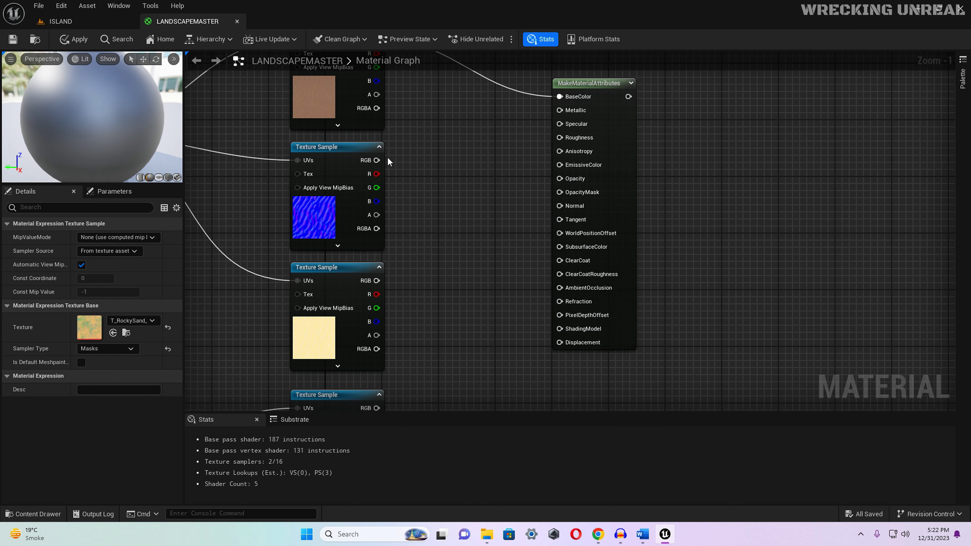
left_click_drag(377, 160, 563, 205)
Connect the Rippled Sand mask texture's R to AmbientOcclusion, G to Roughness and B to Displacement
right_click_drag(529, 216, 427, 264)
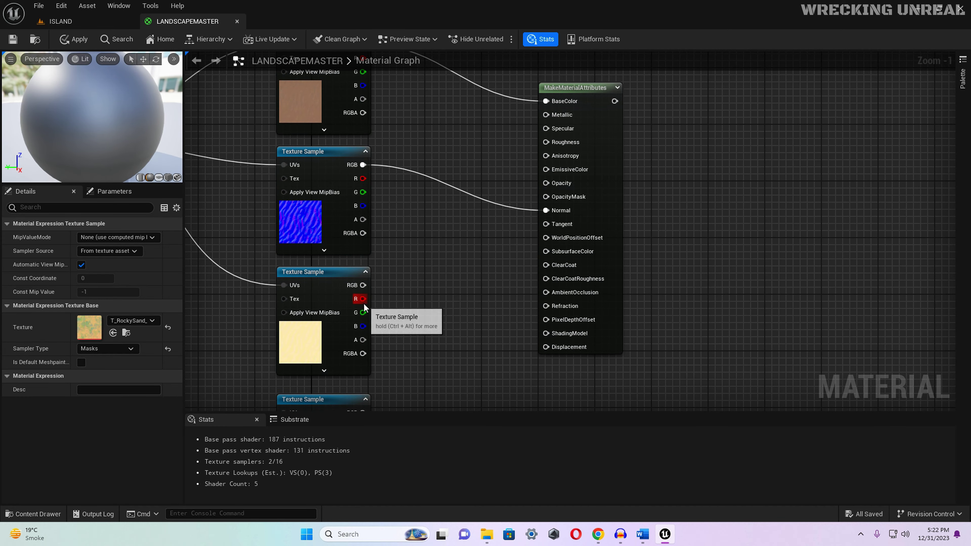
left_click_drag(363, 299, 545, 292)
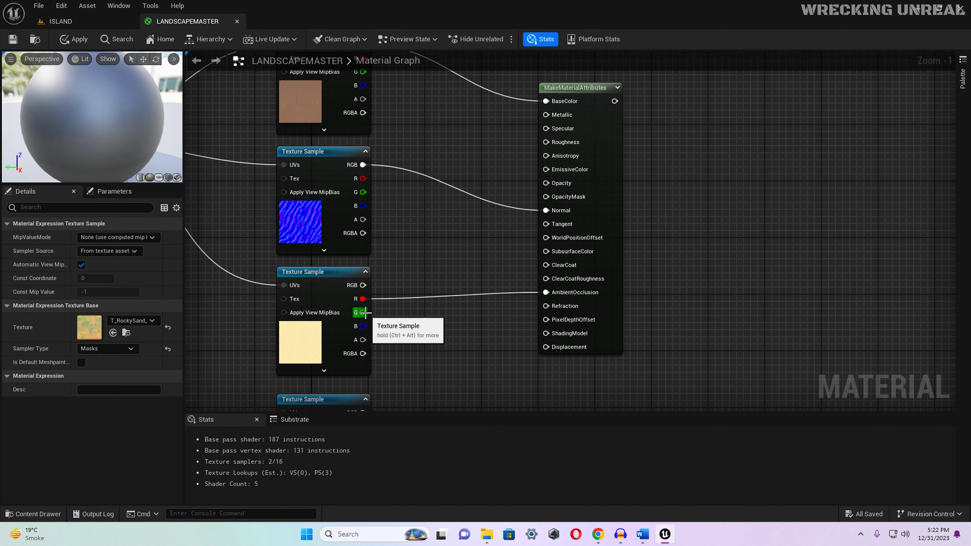
left_click_drag(364, 312, 549, 142)
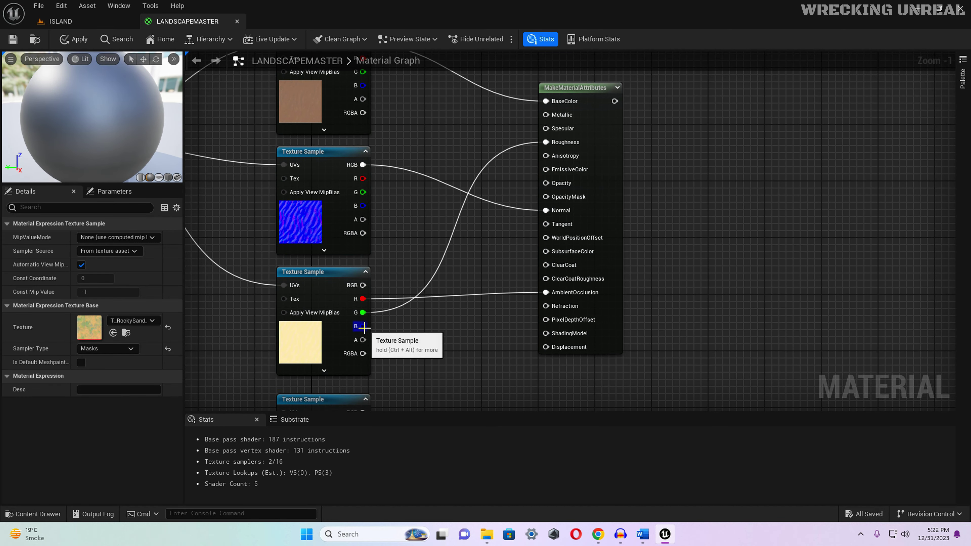
left_click_drag(362, 326, 546, 346)
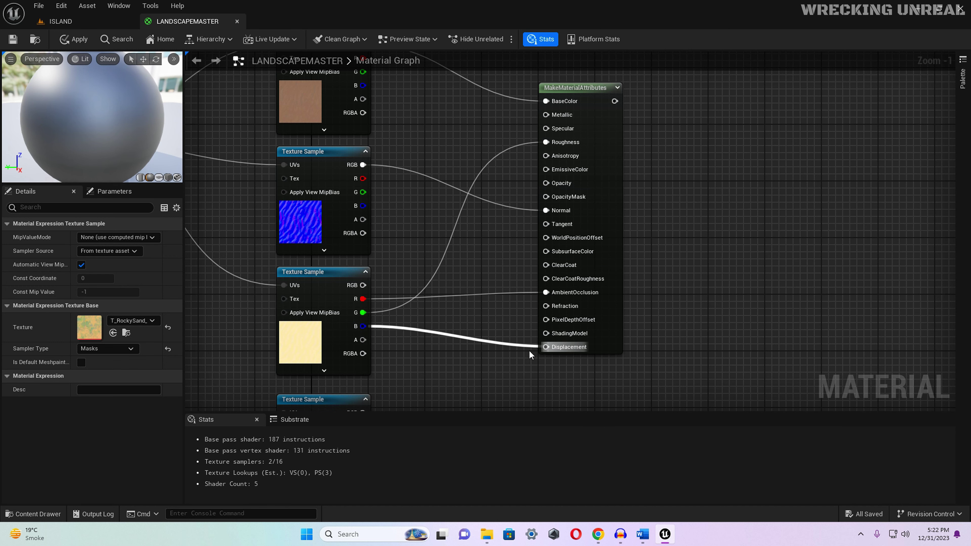
Connect the Dry Sand color texture's RGB to BaseColor and its normal texture's RGB to Normal on the third MakeMaterialAttributes node
right_click_drag(546, 347, 439, 80)
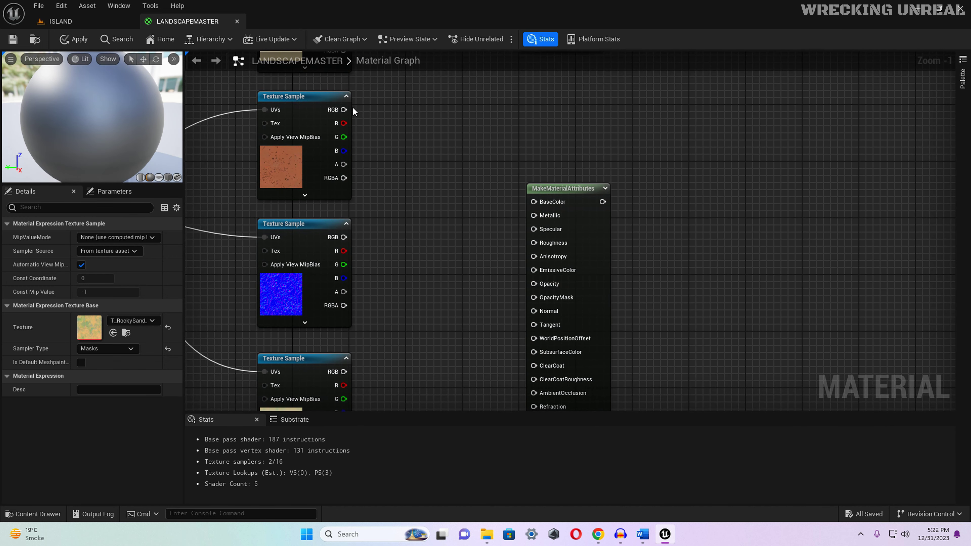
left_click_drag(347, 110, 534, 202)
right_click_drag(460, 220, 452, 121)
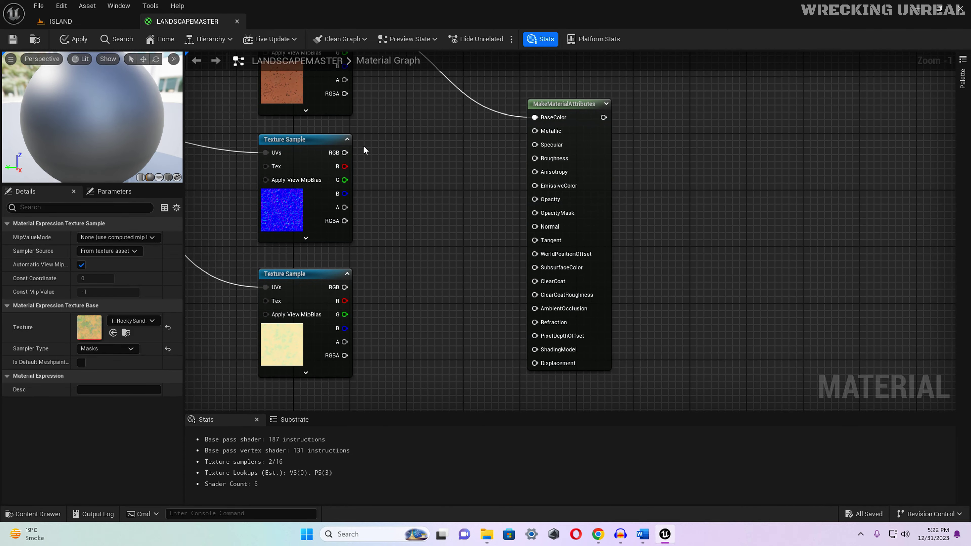
left_click_drag(354, 151, 543, 226)
Connect the Dry Sand mask texture's R to AmbientOcclusion, G to Roughness and B to Displacement
right_click_drag(411, 249, 435, 189)
left_click_drag(374, 232, 555, 241)
right_click_drag(481, 196, 433, 294)
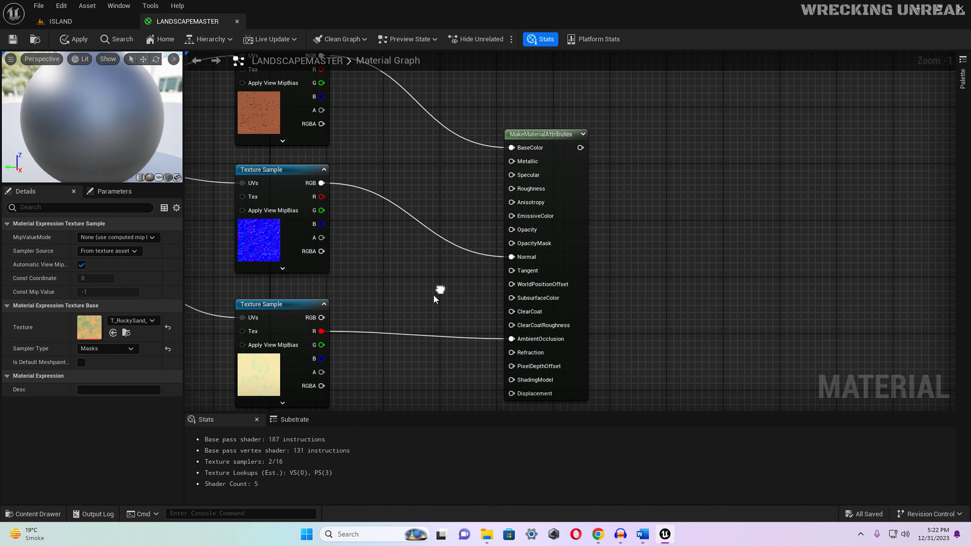
left_click_drag(369, 245, 508, 189)
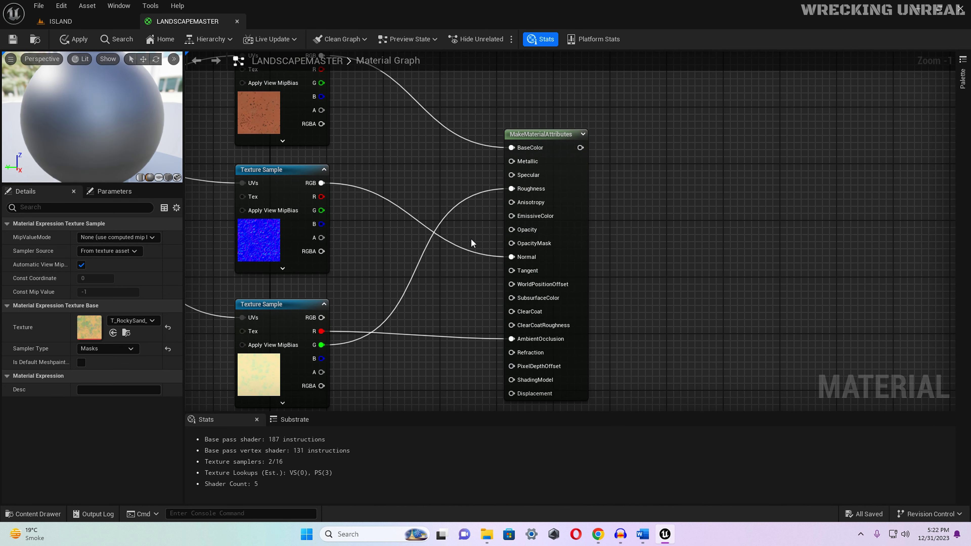
left_click_drag(321, 359, 435, 378)
left_click_drag(509, 389, 510, 392)
Add a LandscapeLayerBlend node and place it between the MakeMaterialAttributes nodes and the LANDSCAPEMASTER result node
scroll(451, 322, "down", 4)
right_click_drag(577, 214, 545, 355)
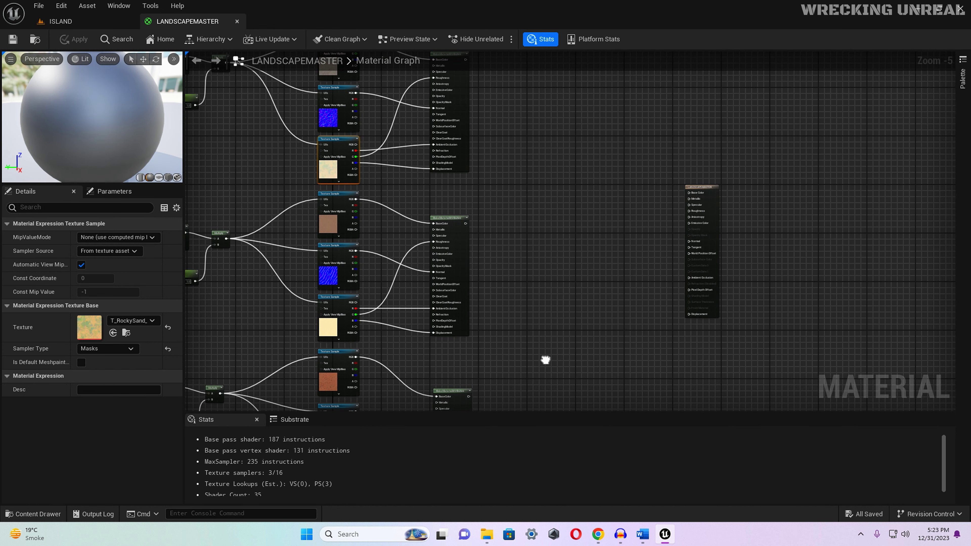
right_click_drag(540, 238, 545, 267)
scroll(546, 269, "up", 2)
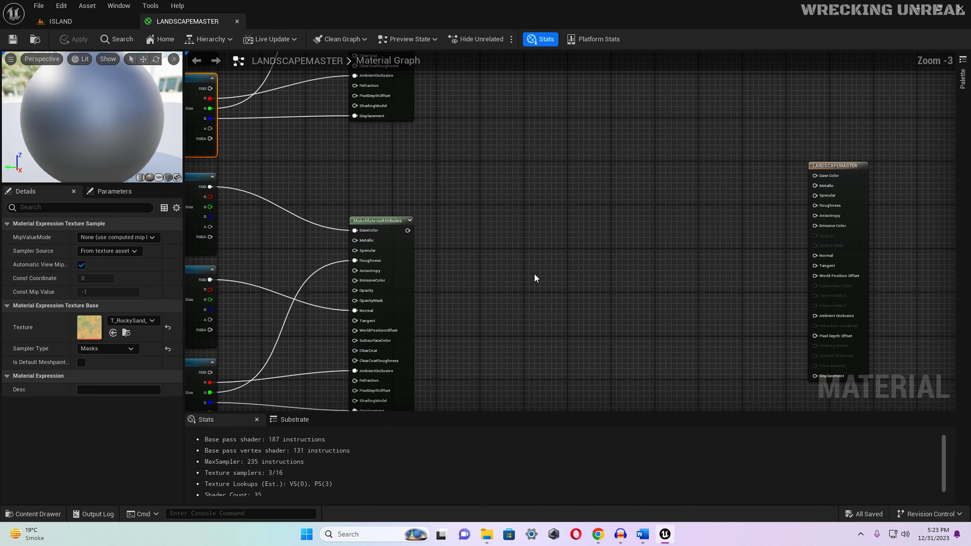
right_click(501, 243)
type("land")
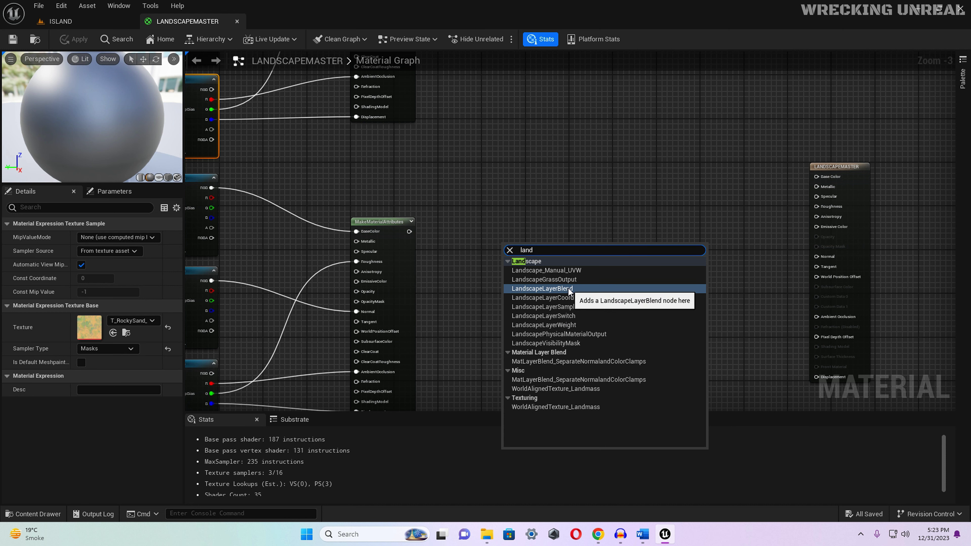
left_click(569, 289)
left_click_drag(539, 247, 565, 161)
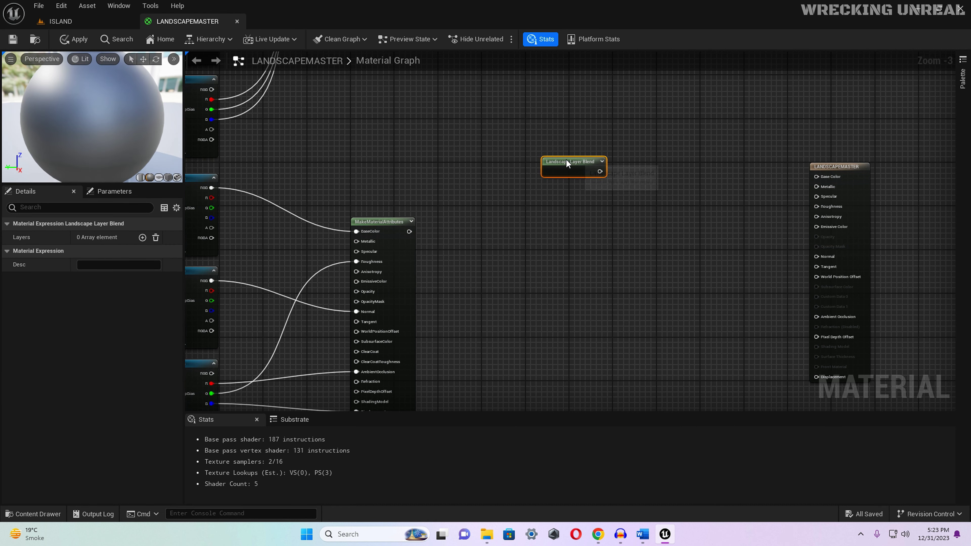
Add three layer elements to the Landscape Layer Blend node
scroll(534, 266, "down", 4)
left_click_drag(540, 233, 541, 263)
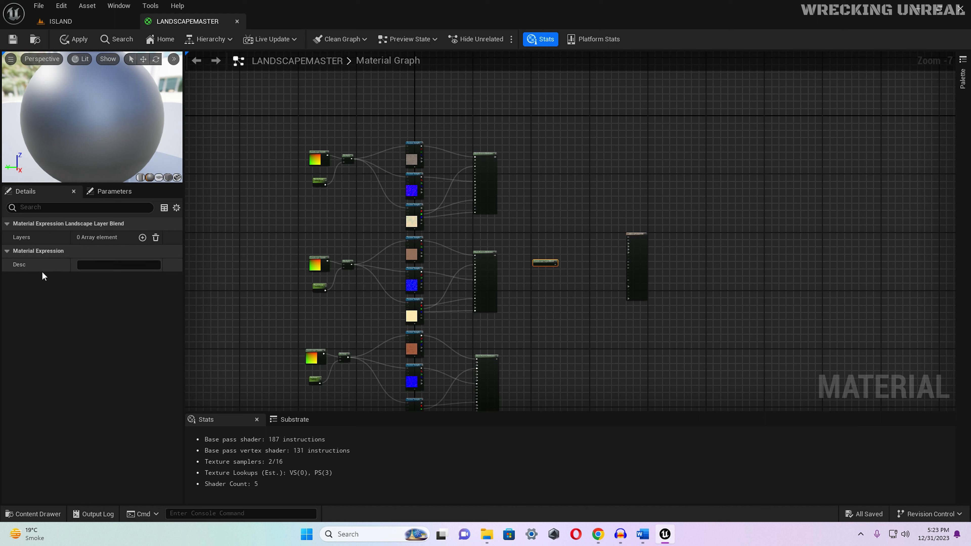
left_click(142, 237)
left_click(142, 238)
left_click(143, 237)
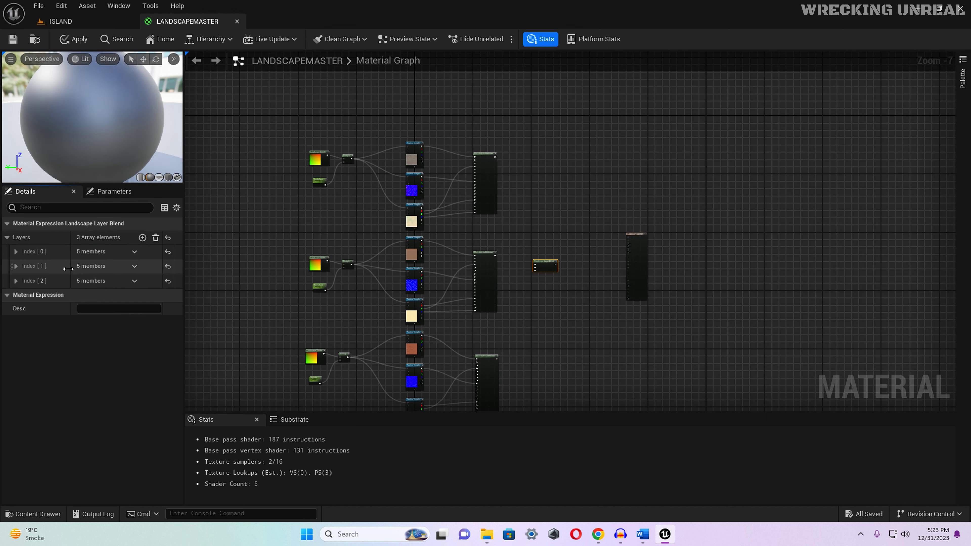
Name the first layer of the Landscape Layer Blend node RockySand, reusing the first tiling parameter's name
scroll(576, 321, "up", 3)
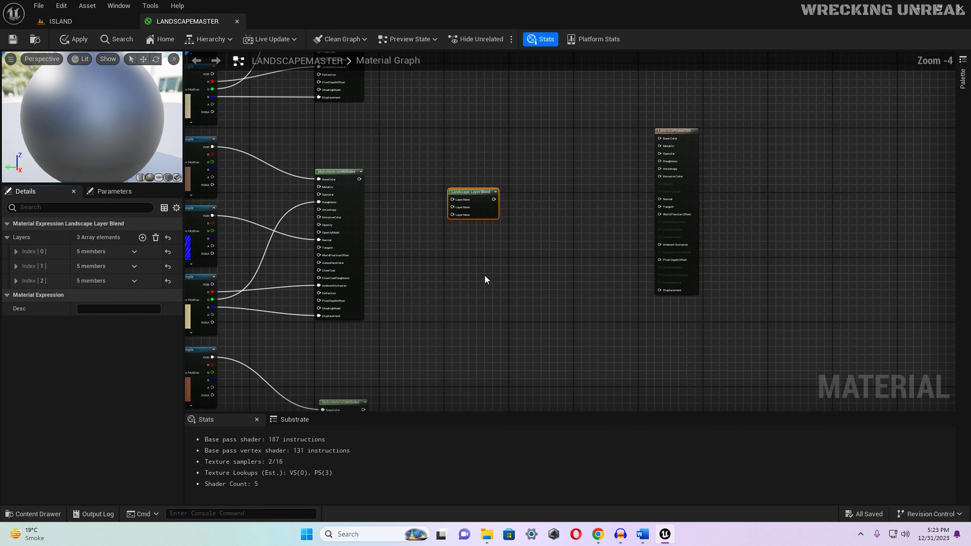
right_click_drag(486, 279, 747, 380)
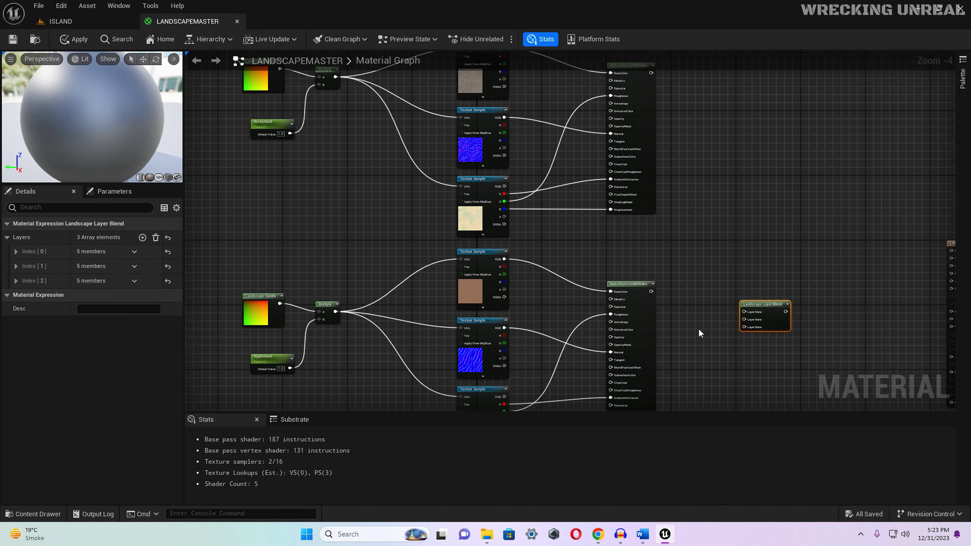
right_click_drag(298, 202, 351, 238)
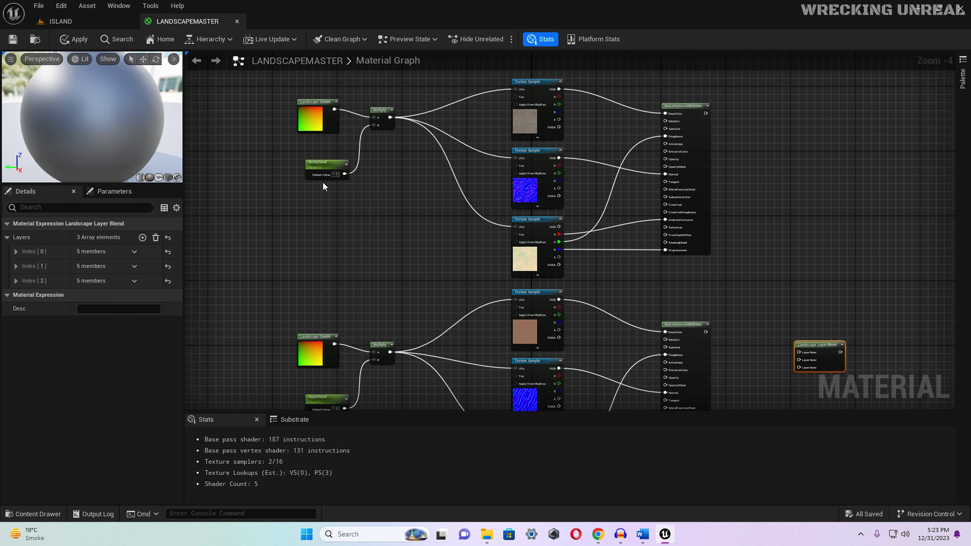
left_click(321, 166)
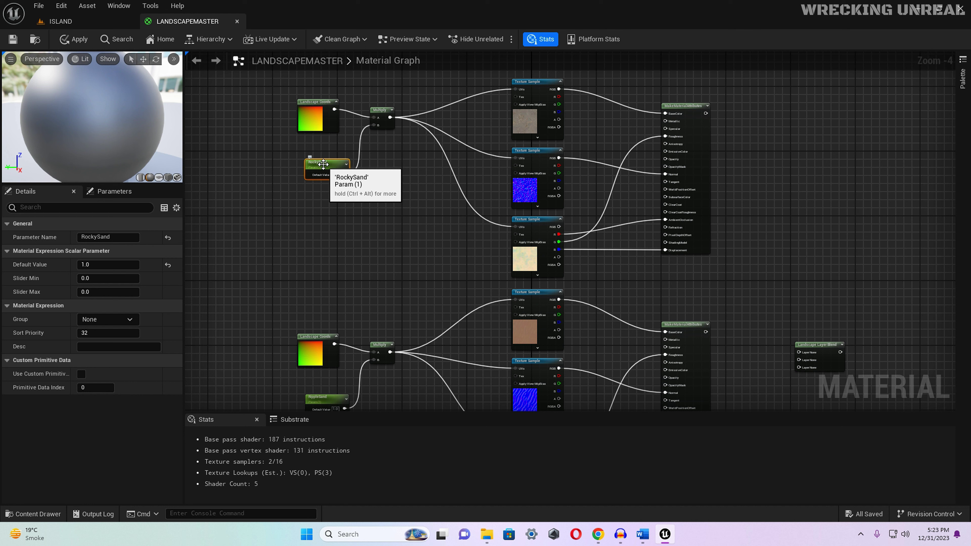
left_click(103, 237)
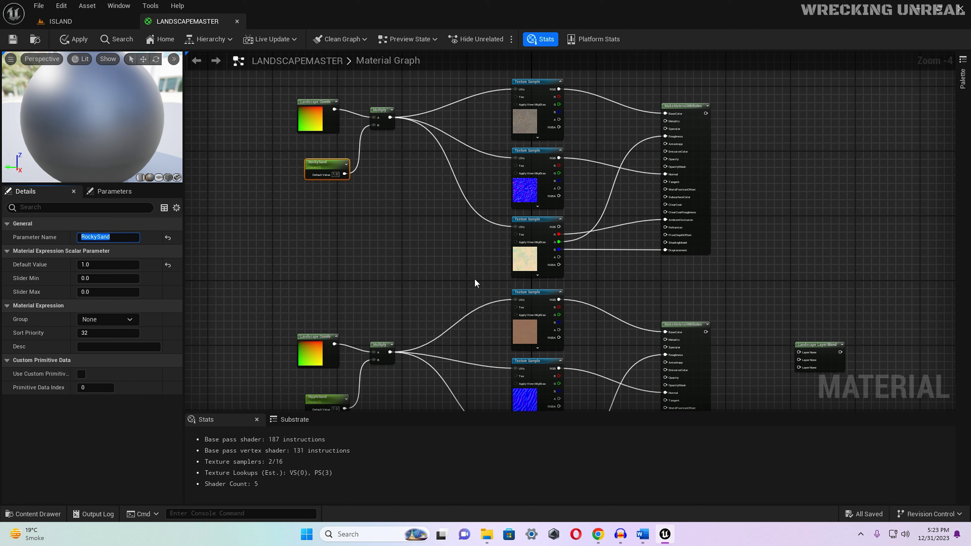
left_click(812, 347)
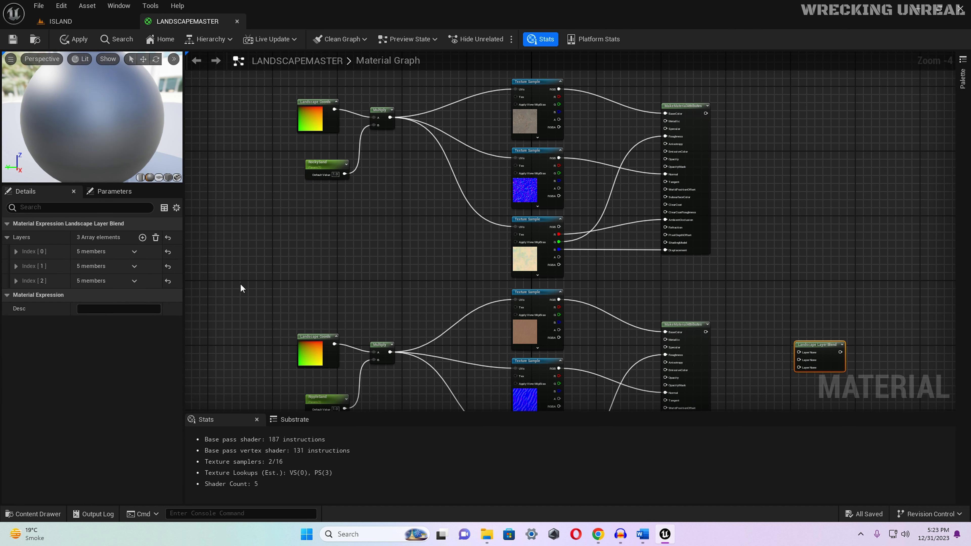
left_click(15, 251)
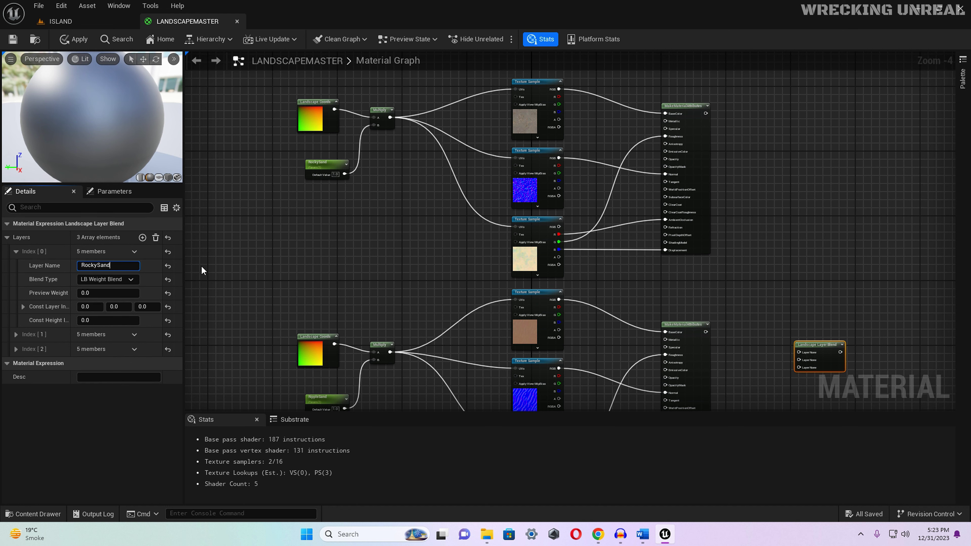
left_click(783, 303)
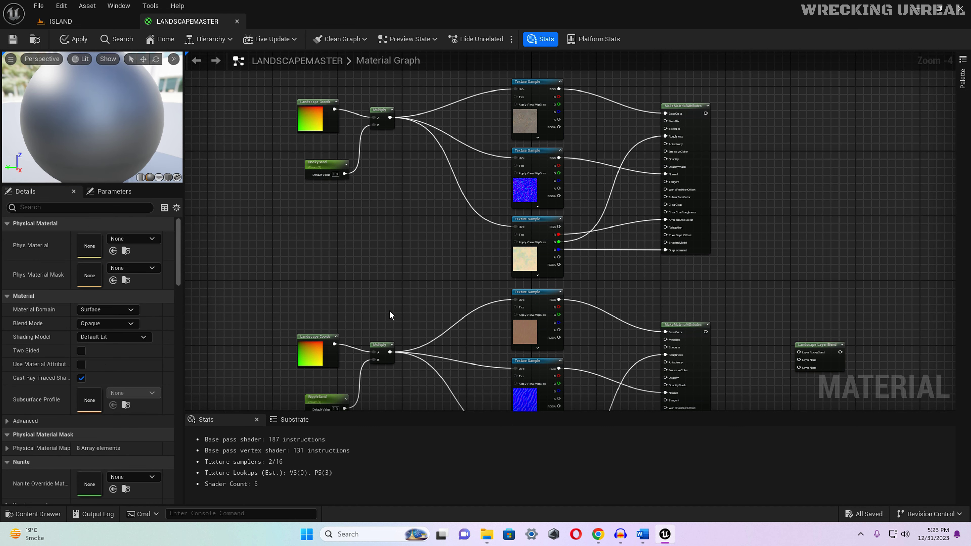
Name the second layer of the Landscape Layer Blend node RippleSand, reusing the second tiling parameter's name
right_click_drag(328, 381, 346, 325)
left_click(343, 342)
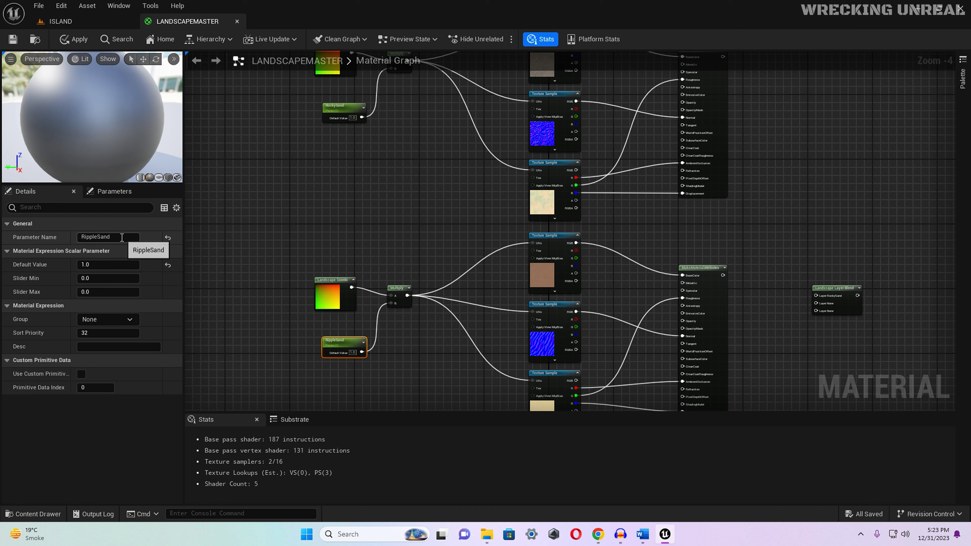
left_click(826, 288)
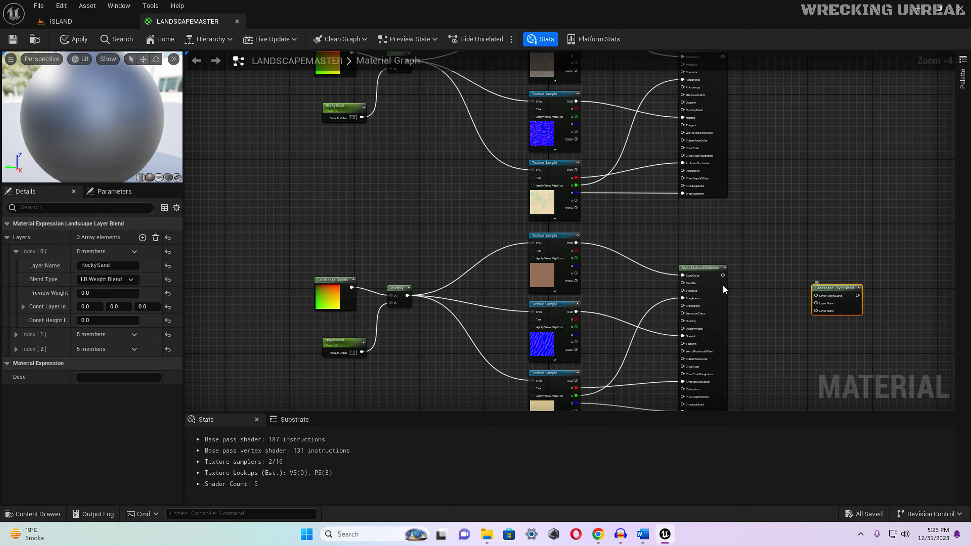
left_click(14, 251)
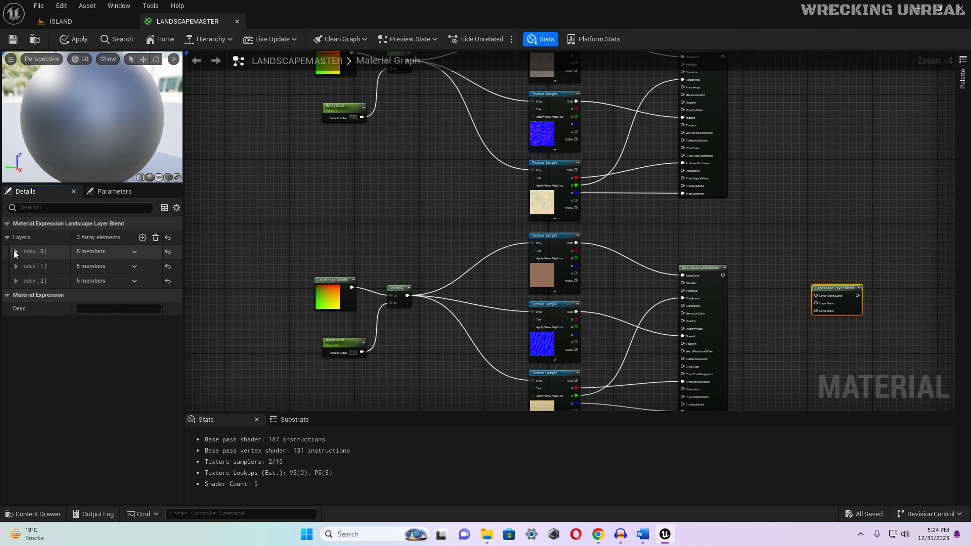
left_click(15, 266)
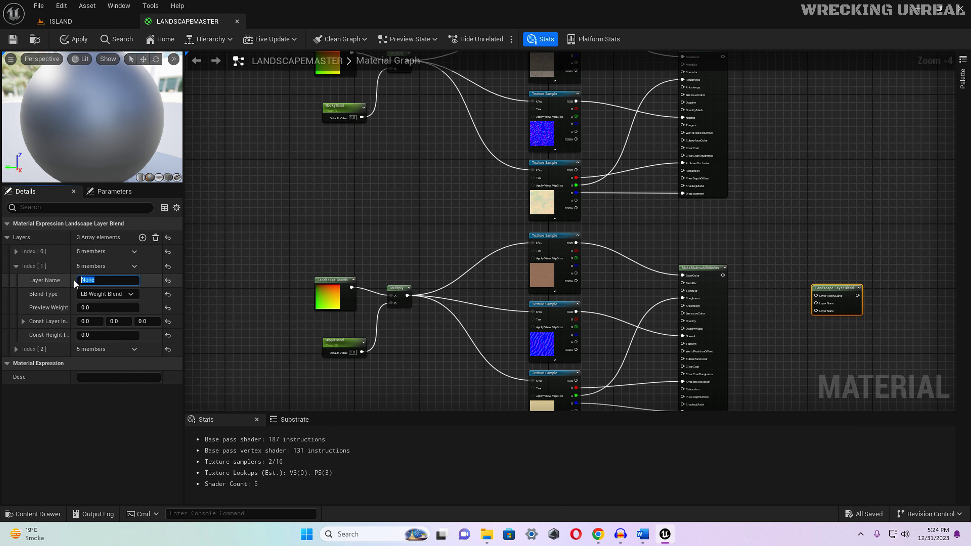
left_click(16, 266)
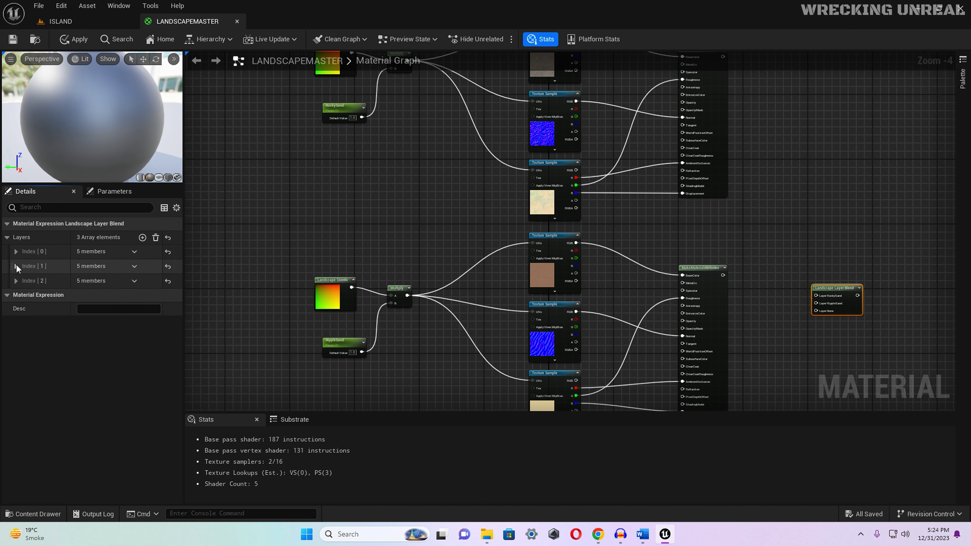
Name the third layer of the Landscape Layer Blend node DrySand, reusing the third tiling parameter's name
right_click_drag(375, 247, 402, 66)
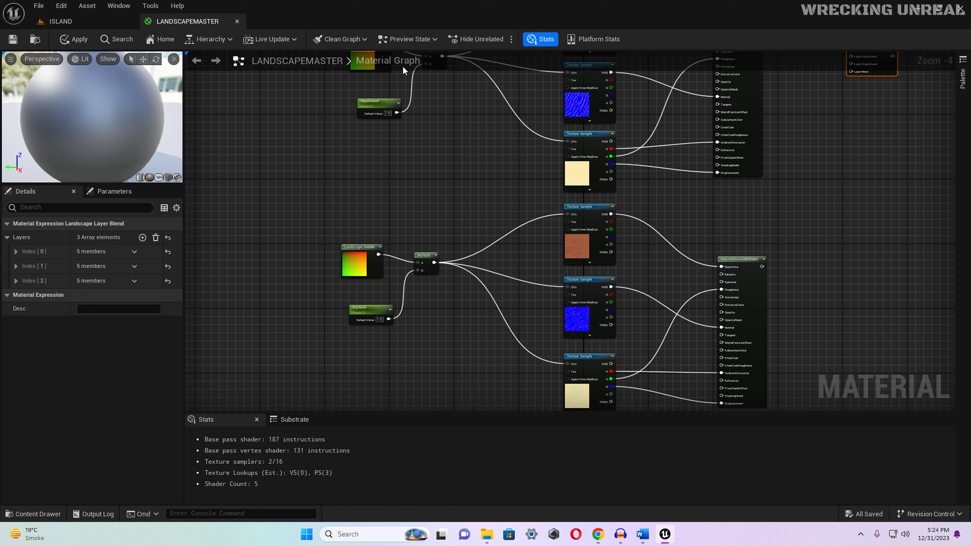
left_click(364, 307)
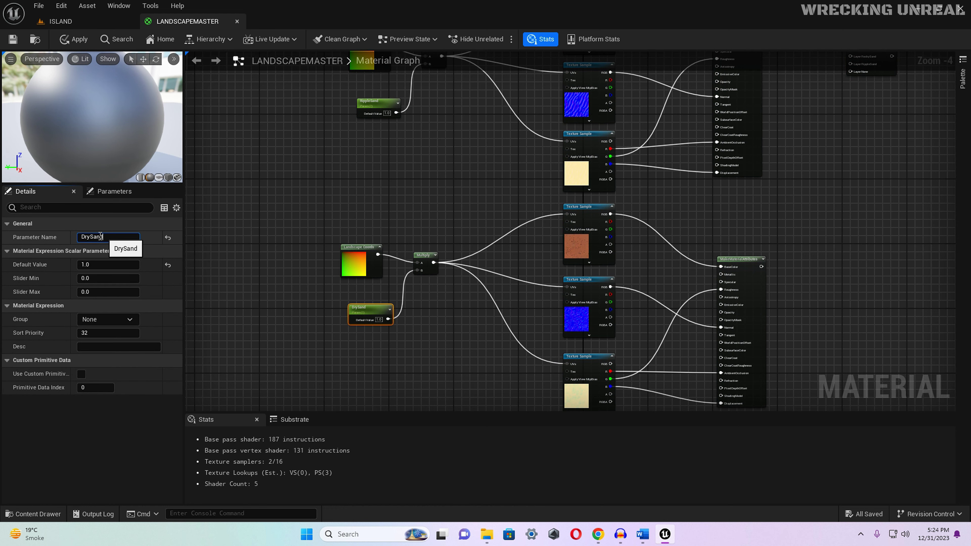
right_click_drag(704, 95, 674, 140)
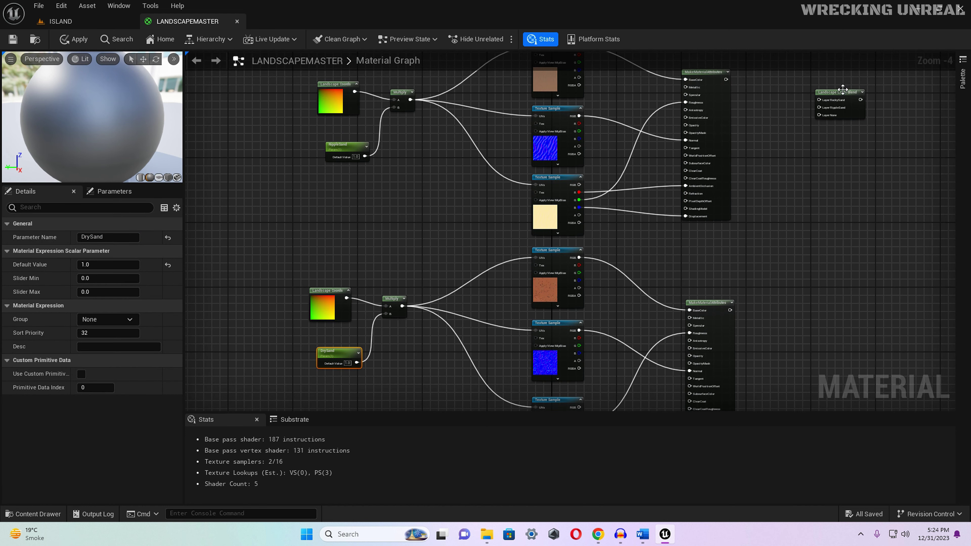
left_click(843, 89)
left_click(16, 280)
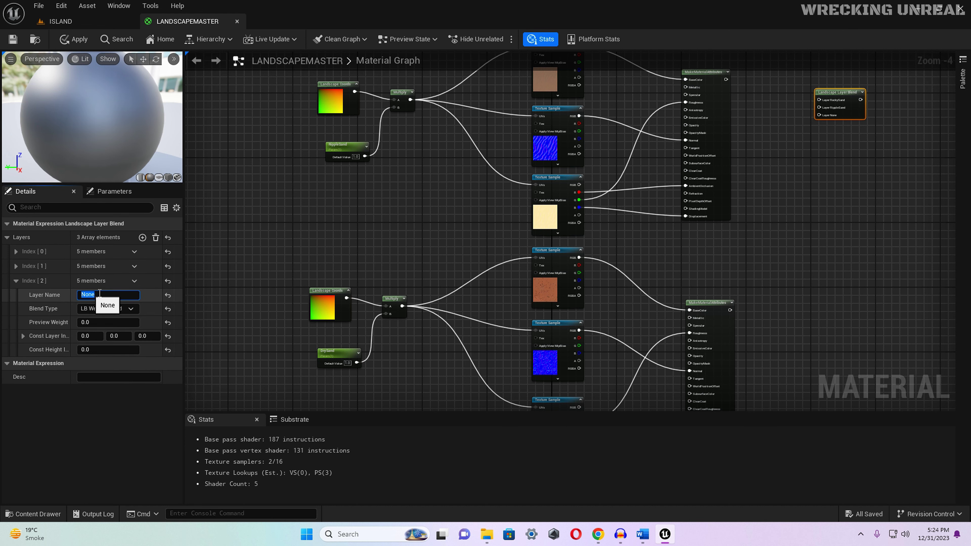
type("DrySand")
key("Return")
left_click(266, 236)
Connect the first MakeMaterialAttributes node's output to Layer RockySand on the Landscape Layer Blend node
right_click_drag(845, 171, 579, 410)
scroll(632, 257, "up", 3)
scroll(557, 404, "down", 3)
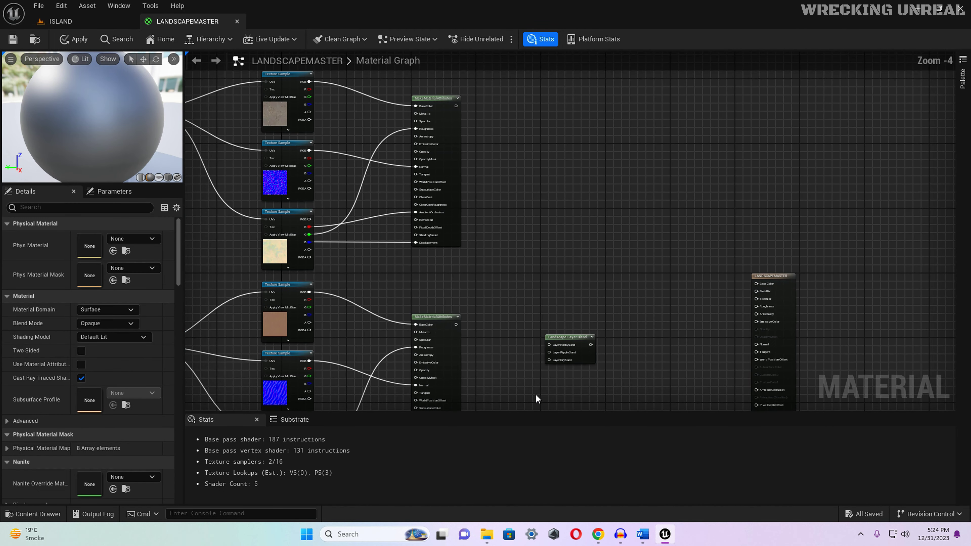
scroll(536, 399, "up", 1)
scroll(527, 388, "down", 1)
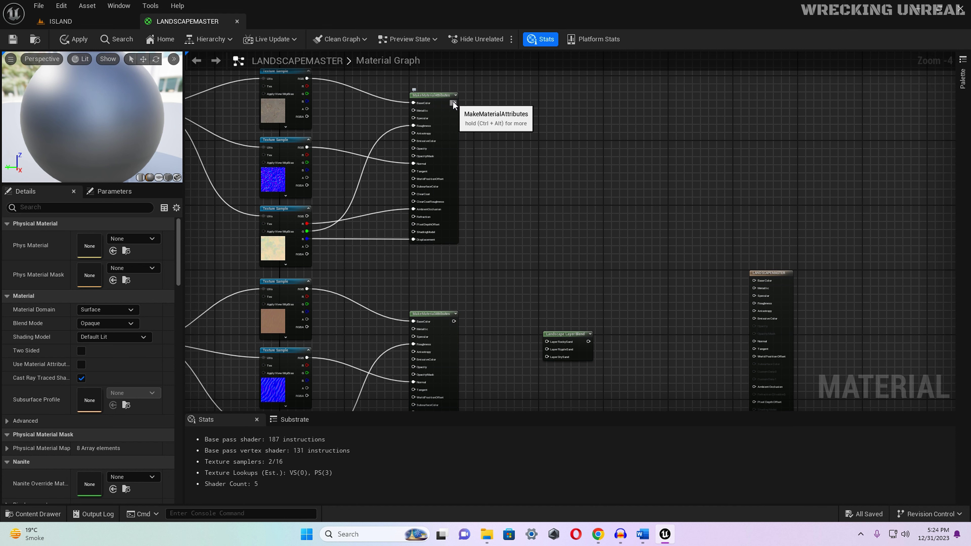
left_click_drag(453, 101, 553, 342)
Connect the second MakeMaterialAttributes output to Layer RippleSand and the third to Layer DrySand on the Landscape Layer Blend node
right_click_drag(546, 302, 537, 93)
scroll(518, 168, "up", 2)
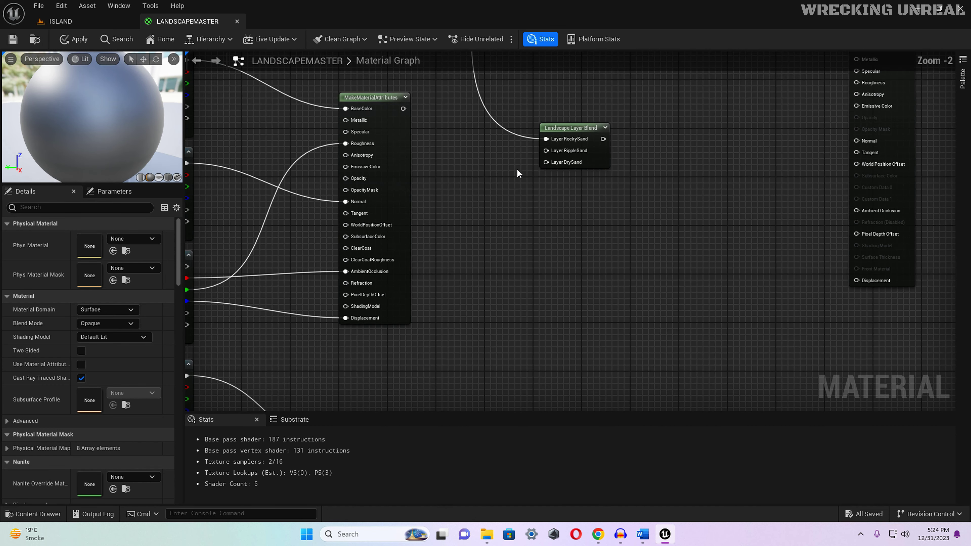
left_click_drag(403, 109, 539, 150)
scroll(485, 178, "down", 2)
right_click_drag(485, 178, 527, 156)
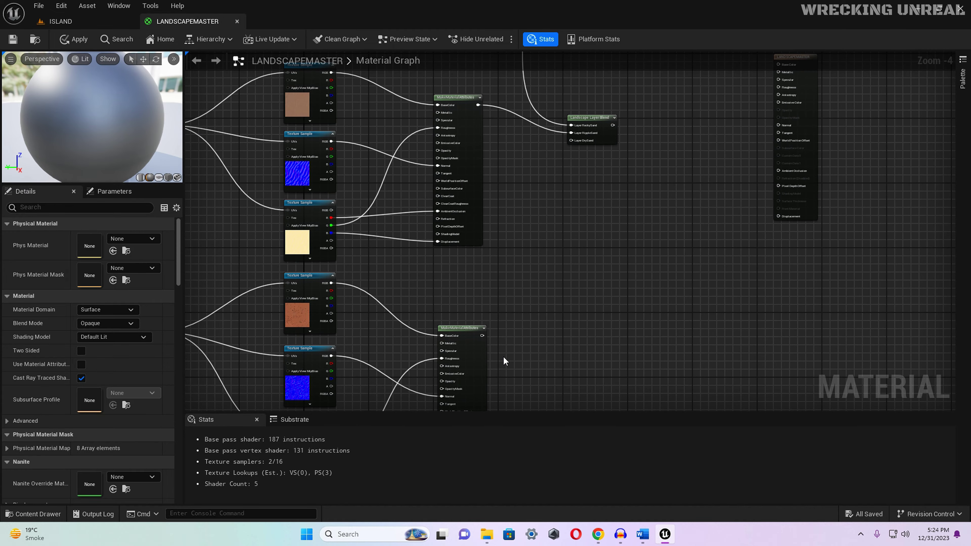
left_click_drag(482, 335, 571, 141)
Add a BreakMaterialAttributes node before the LANDSCAPEMASTER result node and connect the Landscape Layer Blend output to its Attr input
scroll(586, 284, "down", 1)
right_click_drag(620, 251, 524, 311)
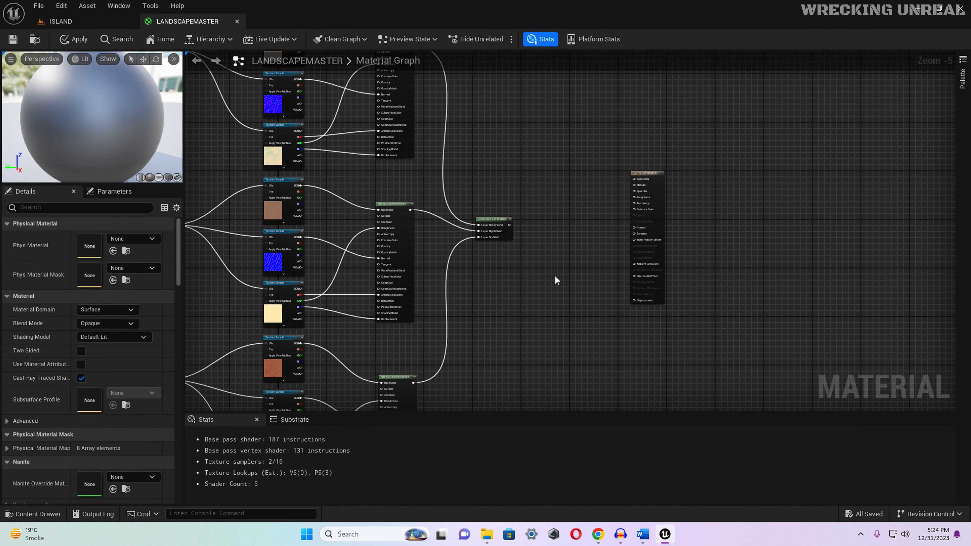
scroll(562, 270, "up", 1)
scroll(562, 244, "up", 2)
right_click_drag(563, 234, 508, 230)
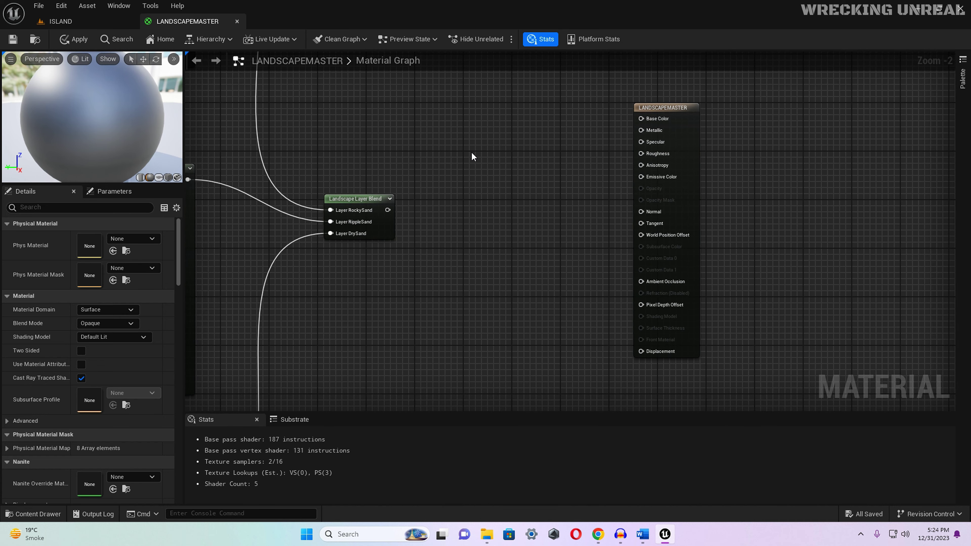
right_click(457, 149)
type("break")
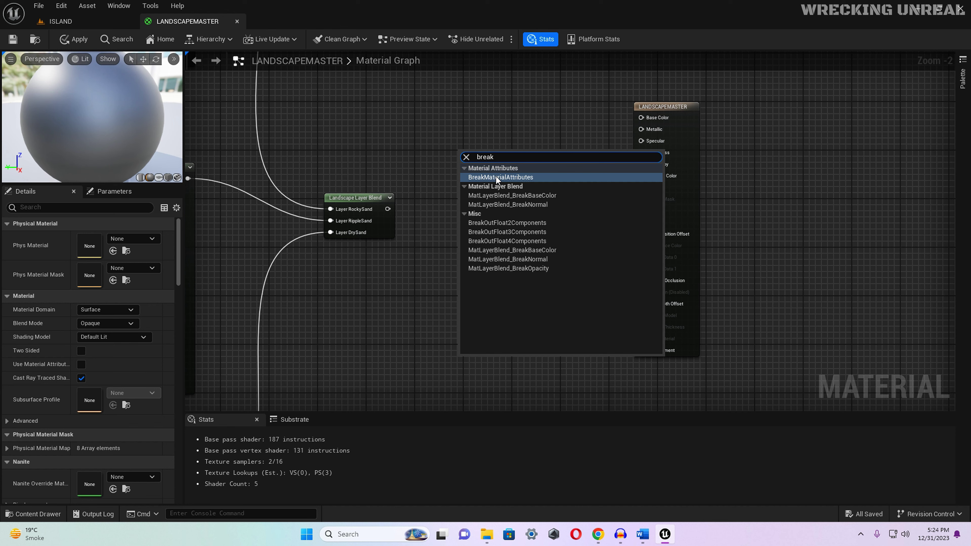
left_click(496, 177)
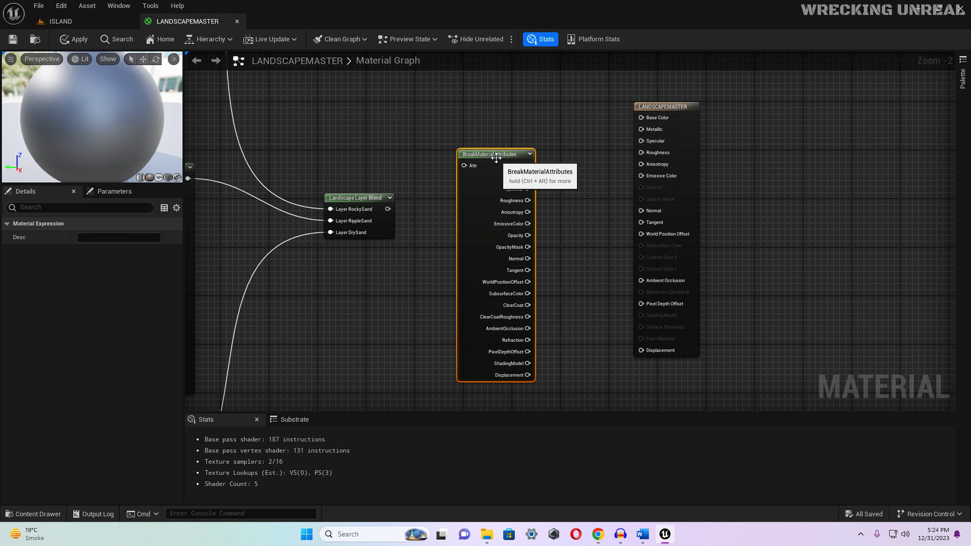
left_click_drag(497, 153, 512, 113)
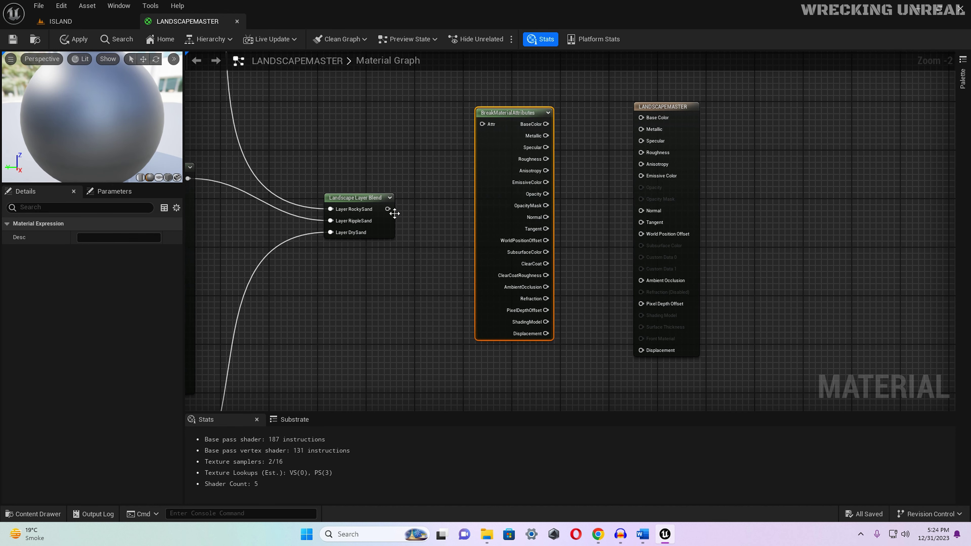
left_click_drag(388, 209, 444, 160)
left_click_drag(487, 126, 487, 125)
Connect BaseColor, Roughness, Normal, AmbientOcclusion and Displacement from BreakMaterialAttributes to the matching LANDSCAPEMASTER inputs, and save the material
right_click_drag(604, 138, 546, 173)
left_click_drag(488, 160, 585, 152)
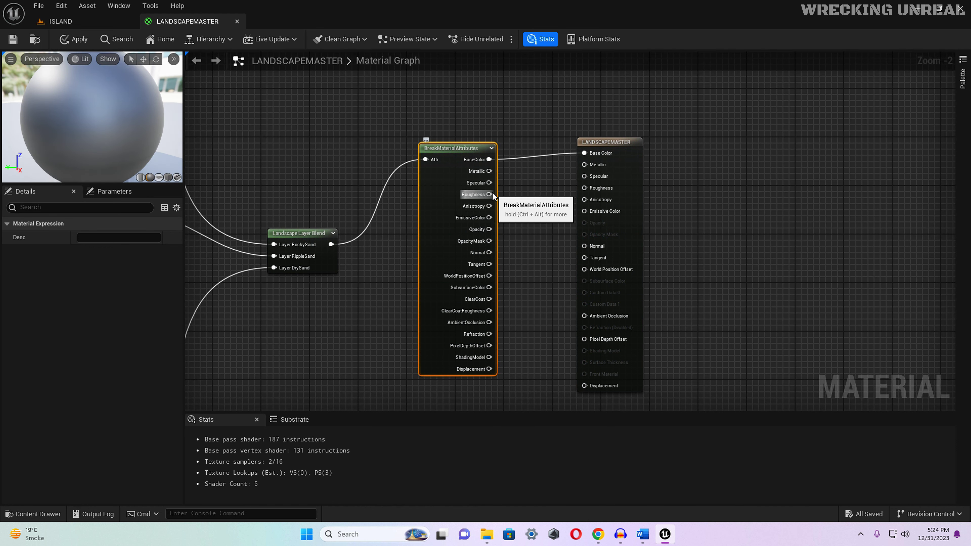
left_click_drag(489, 194, 586, 188)
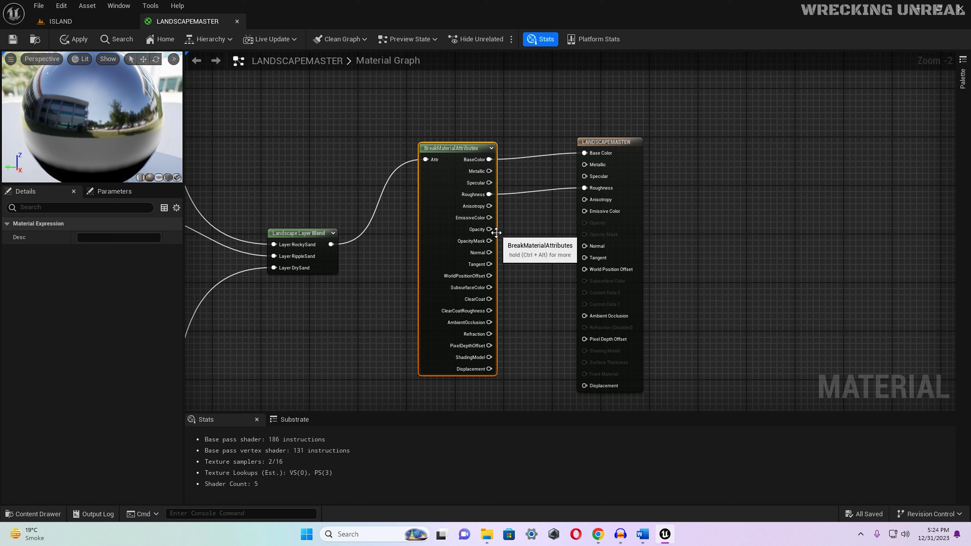
left_click_drag(489, 253, 584, 246)
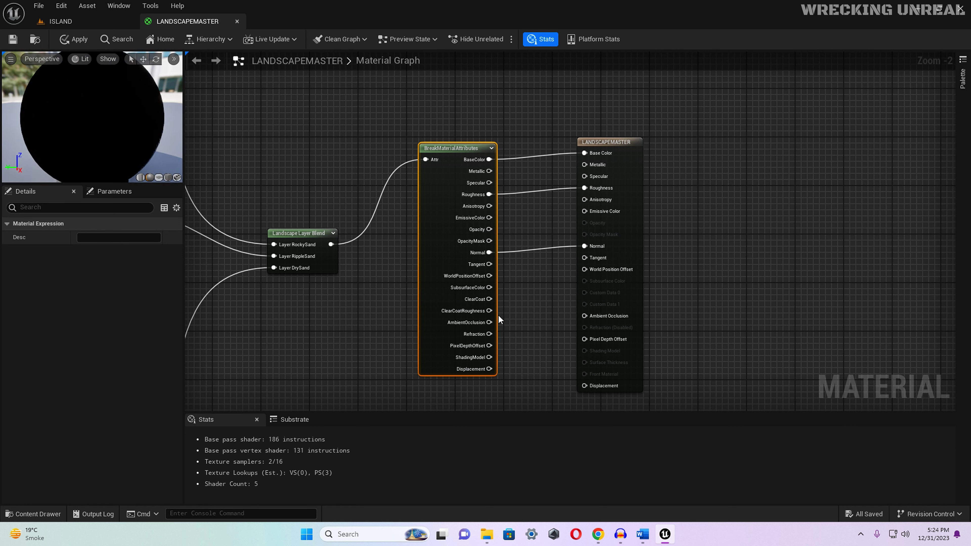
left_click_drag(490, 322, 592, 319)
left_click_drag(489, 369, 589, 387)
left_click(12, 39)
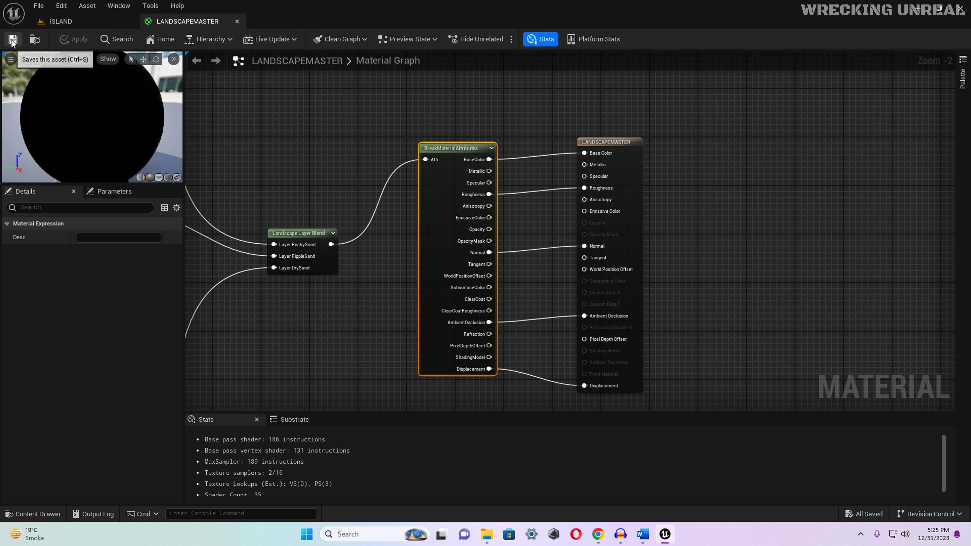
Return to the ISLAND level and create a material instance of LANDSCAPEMASTER in the MASTERMATERIAL folder, keeping the default name
left_click(82, 23)
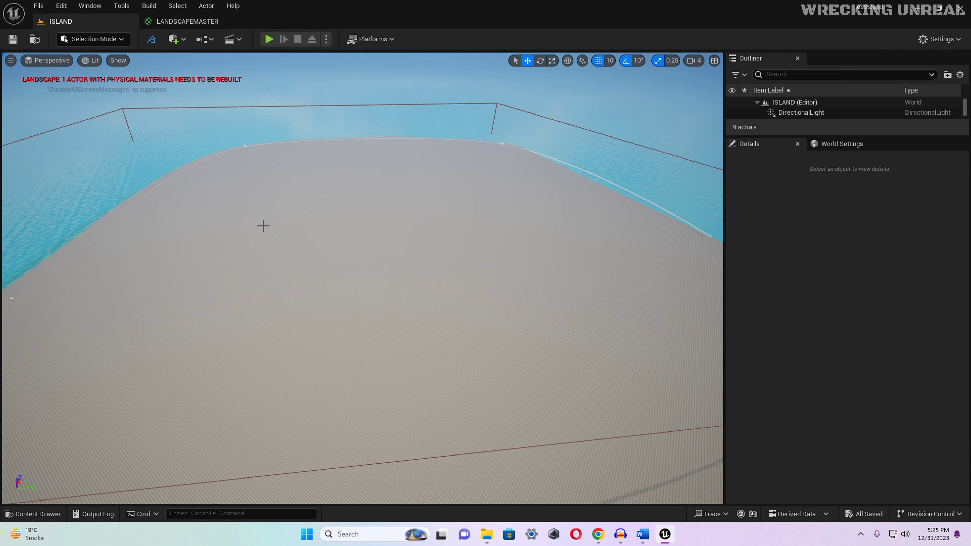
mouse_move(319, 252)
right_mouse_down()
mouse_move(431, 256)
mouse_move(321, 233)
mouse_move(330, 254)
right_mouse_up()
key("ctrl+space")
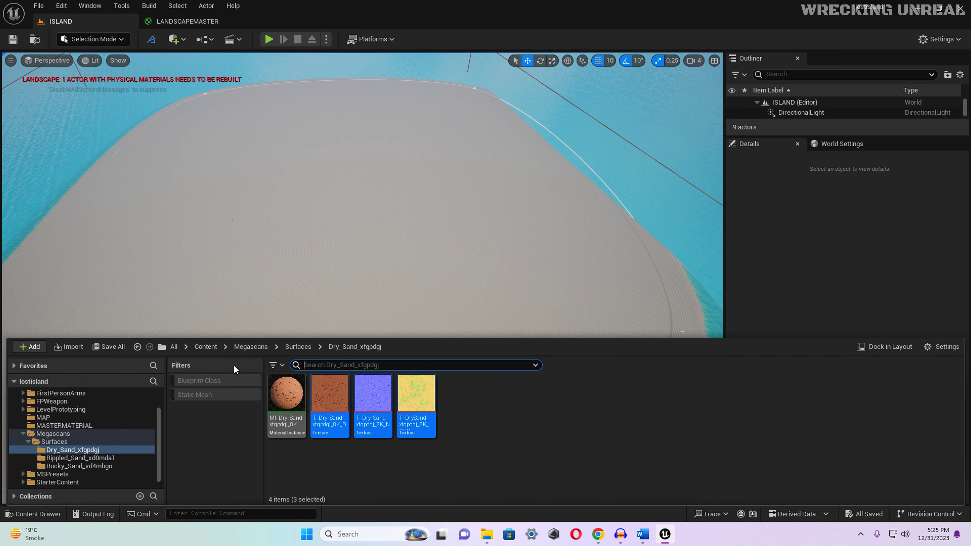
left_click(205, 346)
double_click(539, 408)
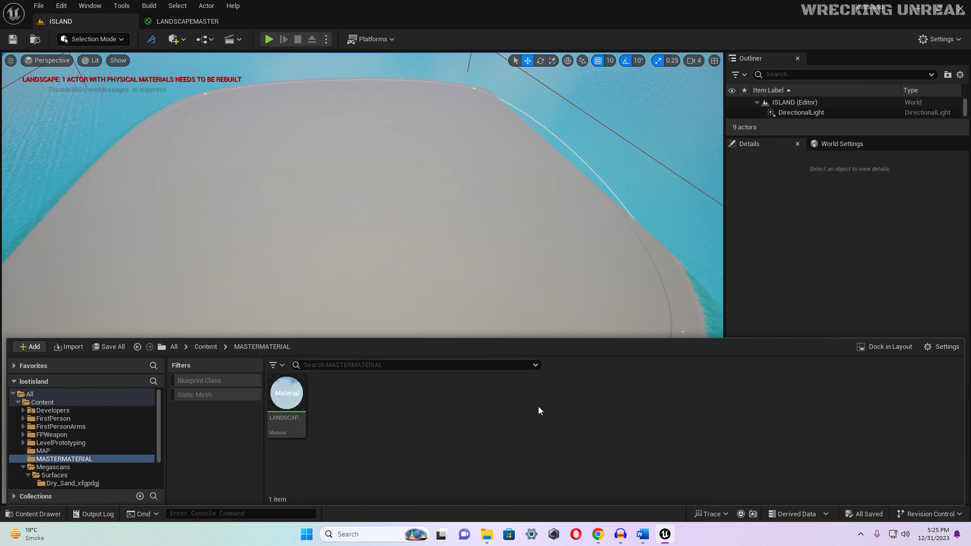
right_click(293, 397)
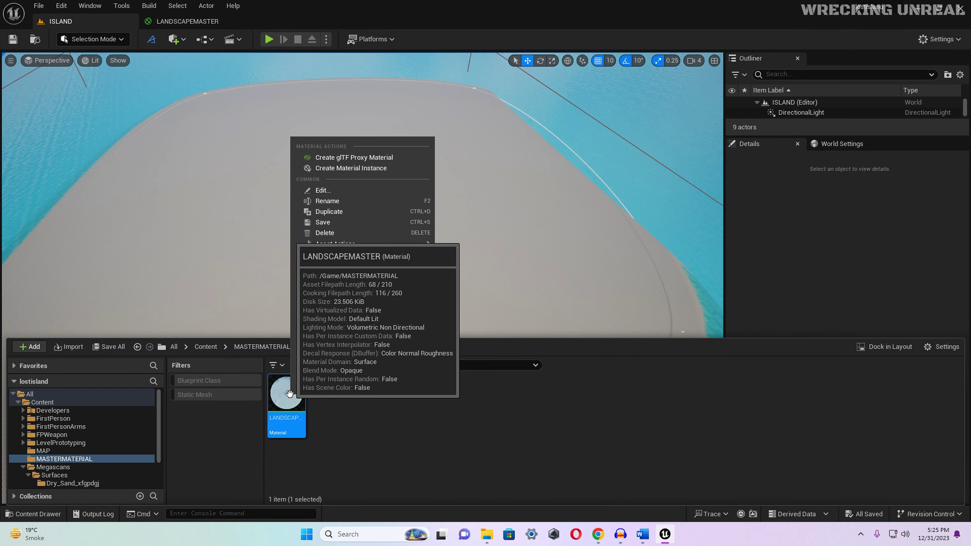
left_click(344, 169)
key("Return")
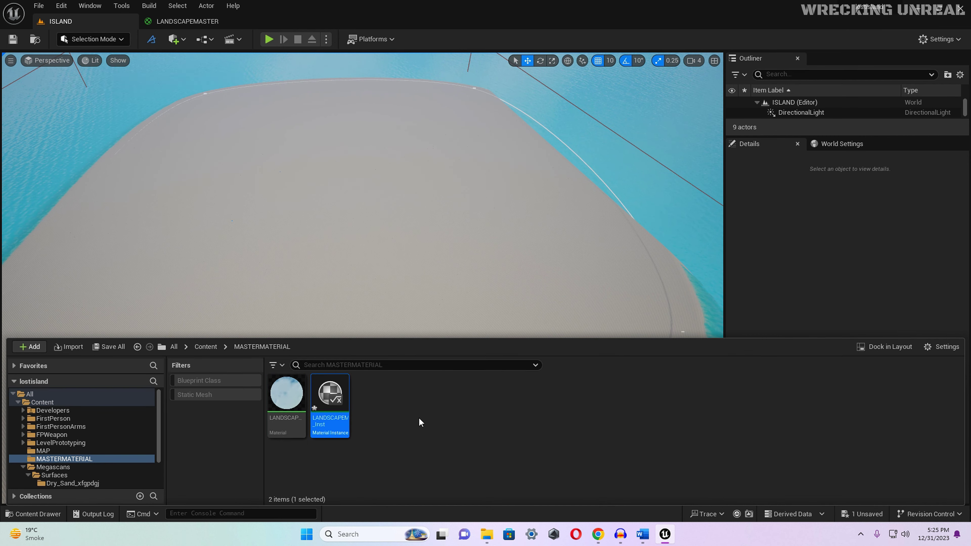
Assign the LANDSCAPEMASTER material instance as the Landscape actor's Landscape Material and save the level
right_click_drag(395, 259, 387, 244)
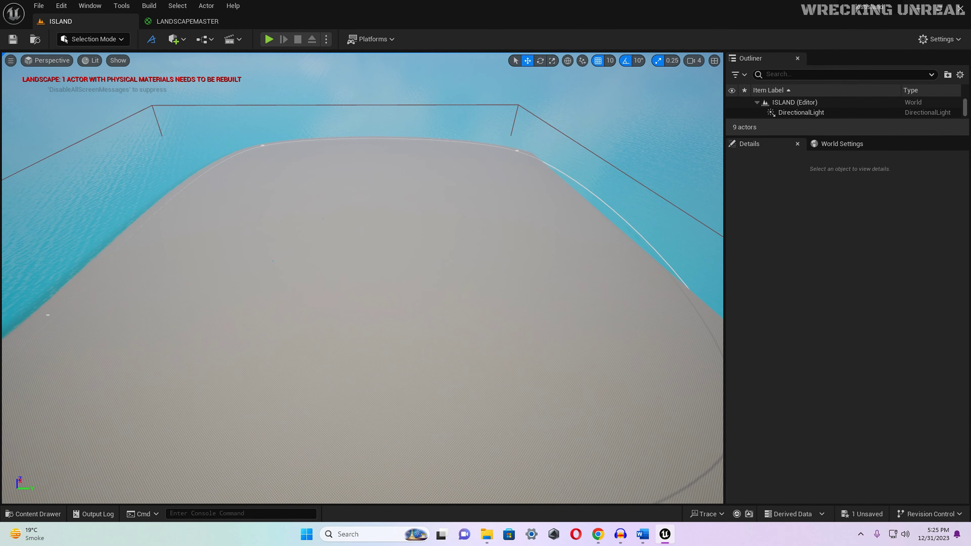
left_click(503, 209)
left_click_drag(838, 137, 837, 272)
scroll(854, 398, "down", 6)
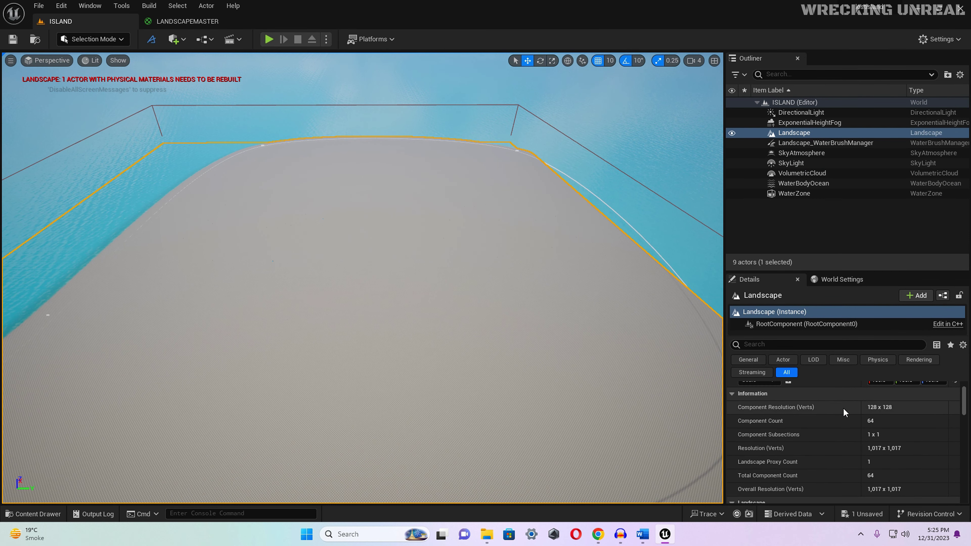
scroll(787, 467, "down", 1)
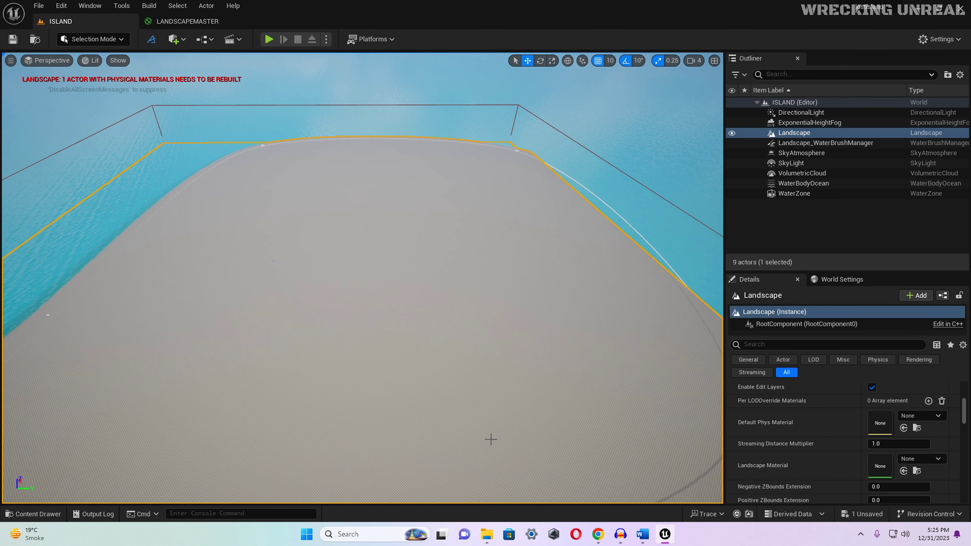
key("ctrl+space")
left_click(562, 314)
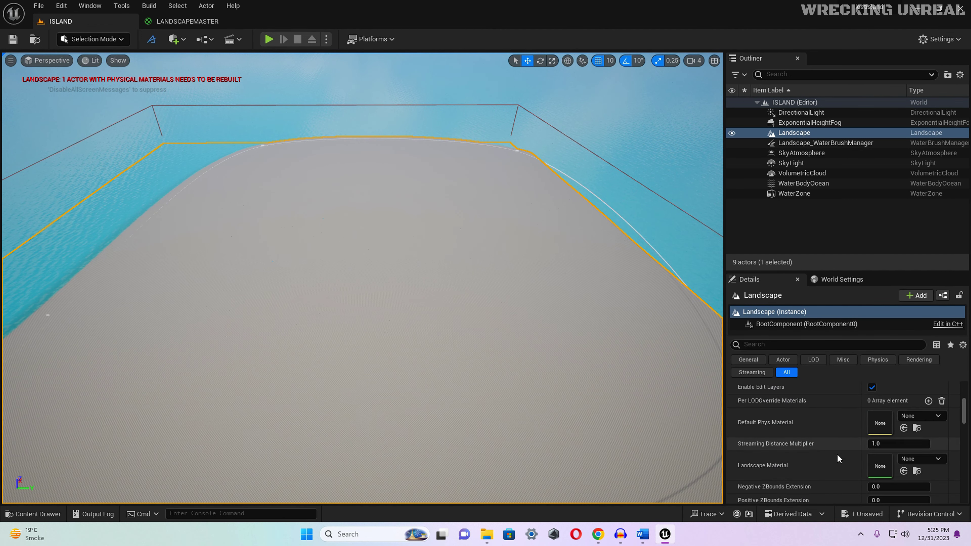
left_click(904, 470)
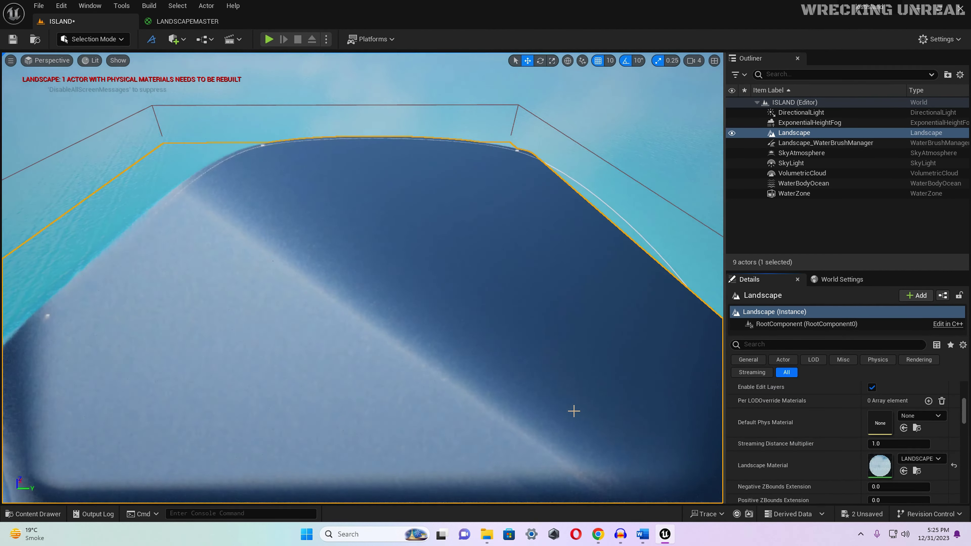
right_click_drag(460, 370, 456, 369)
key("ctrl+s")
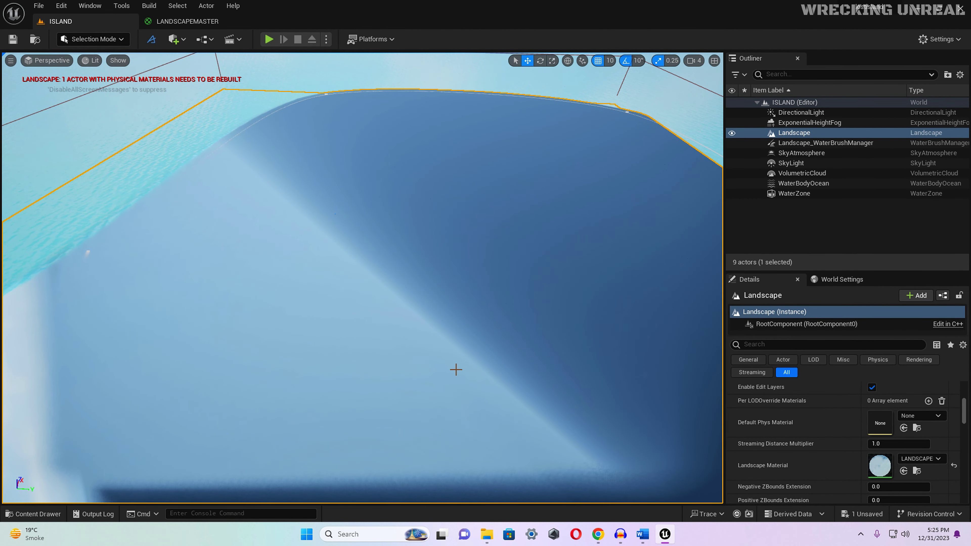
Switch to landscape painting and create a weight-blended layer info for RockySand in ISLAND_sharedassets, named RockySand_LayerInfo
left_click(102, 39)
left_click(100, 72)
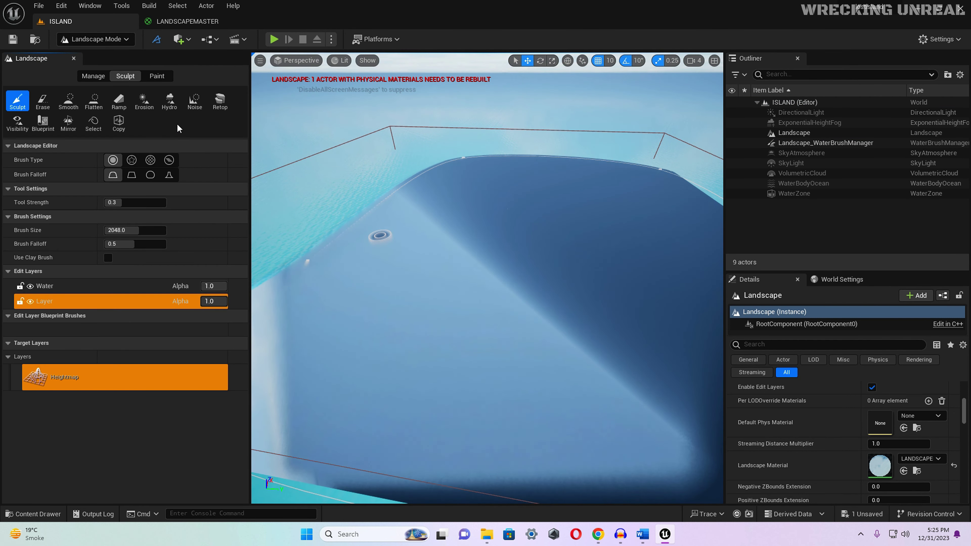
left_click(154, 76)
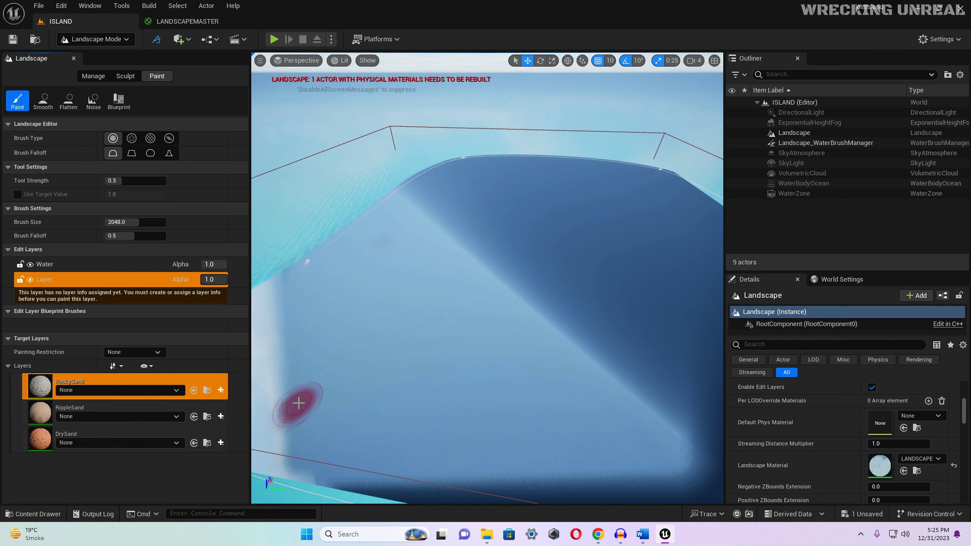
left_click(220, 390)
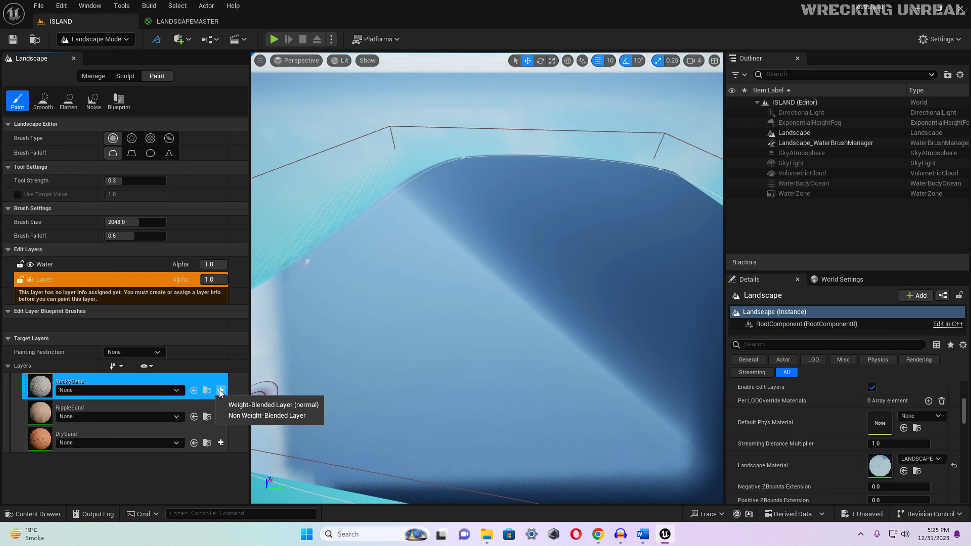
left_click(243, 405)
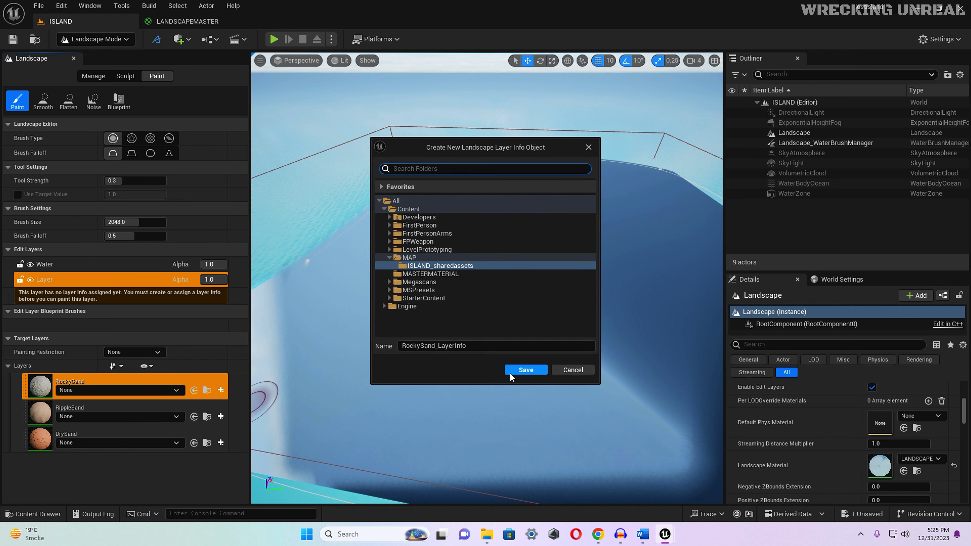
left_click(520, 372)
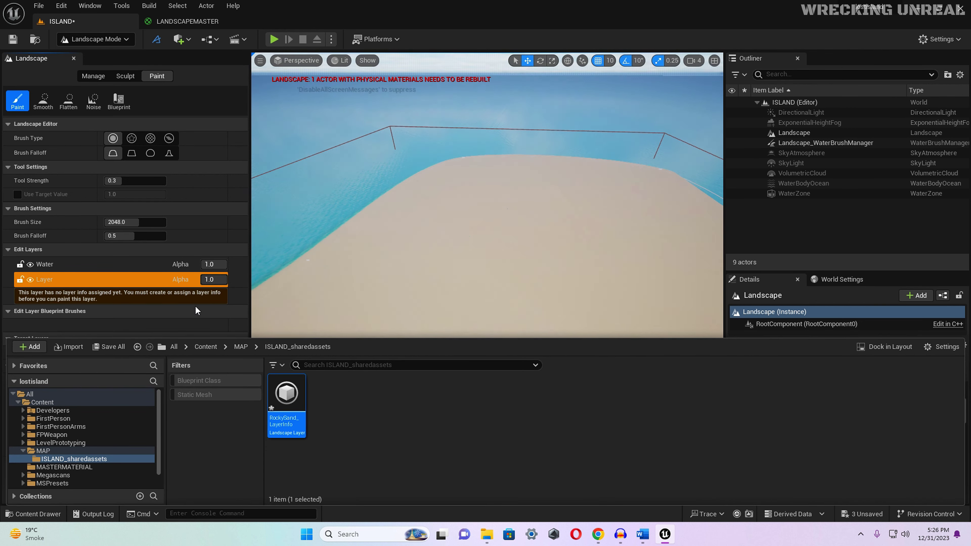
left_click(196, 333)
Create weight-blended layer infos for the RippleSand and DrySand layers in ISLAND_sharedassets, keeping their default names
left_click(45, 418)
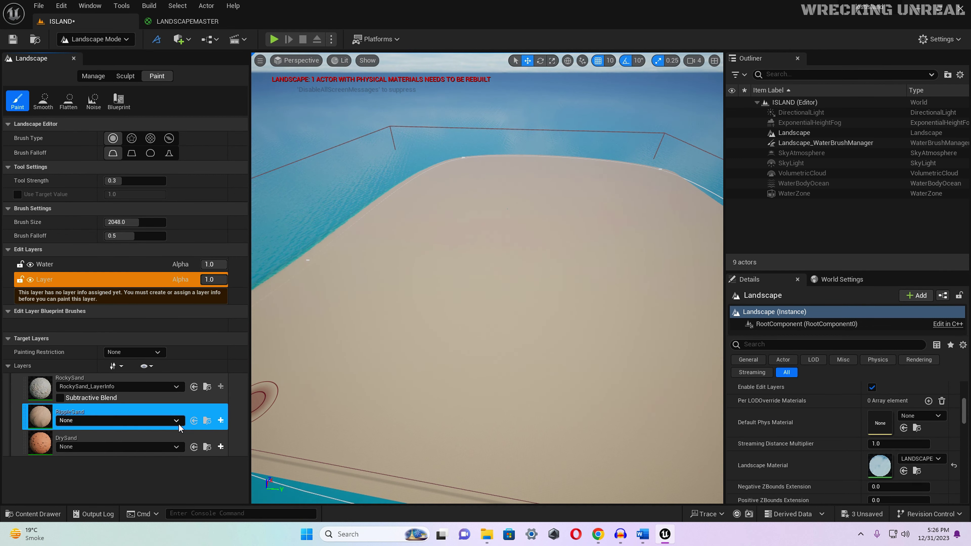
left_click(221, 420)
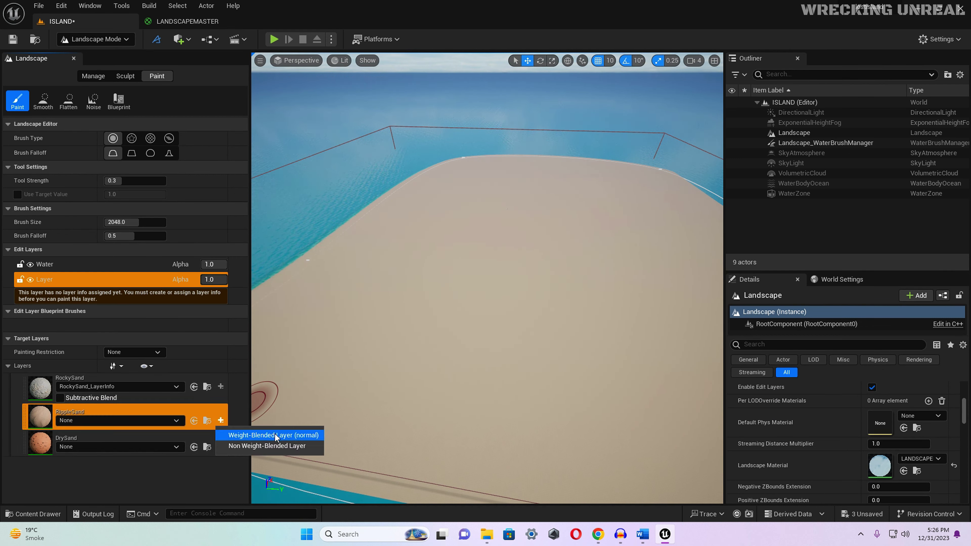
left_click(267, 434)
left_click(527, 369)
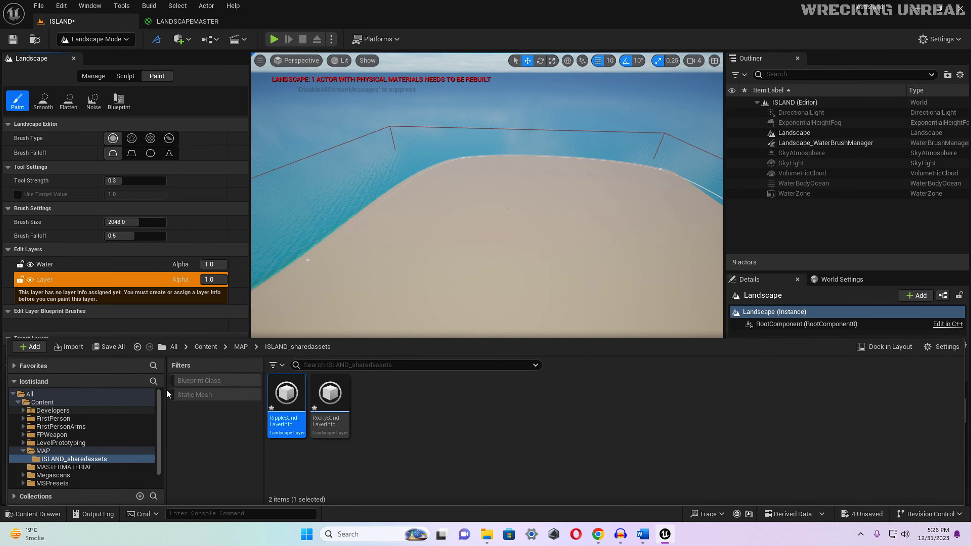
left_click(32, 452)
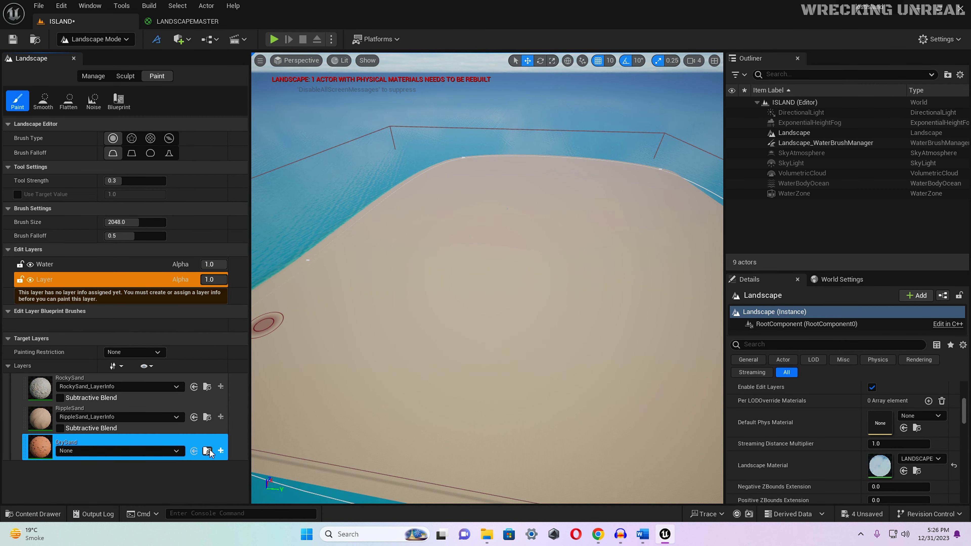
left_click(221, 452)
left_click(254, 461)
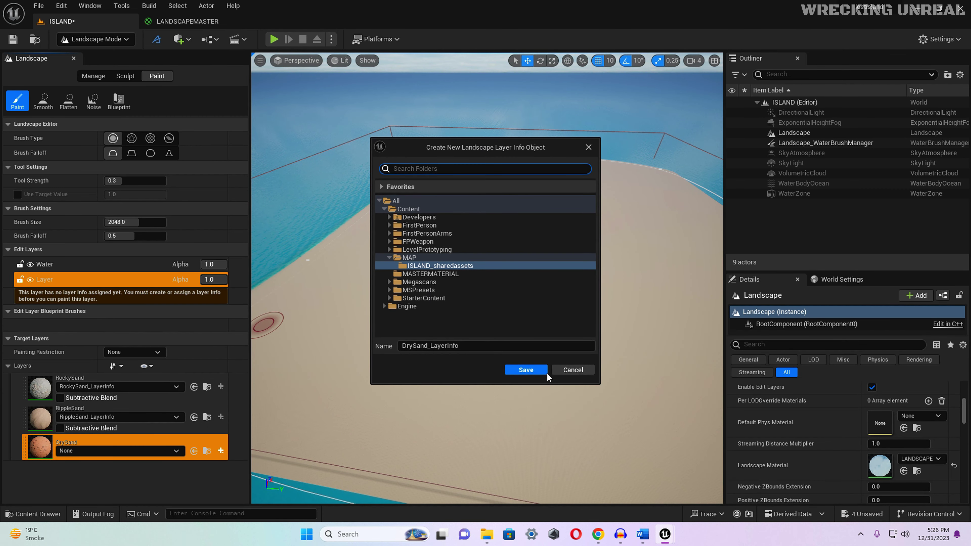
left_click(532, 371)
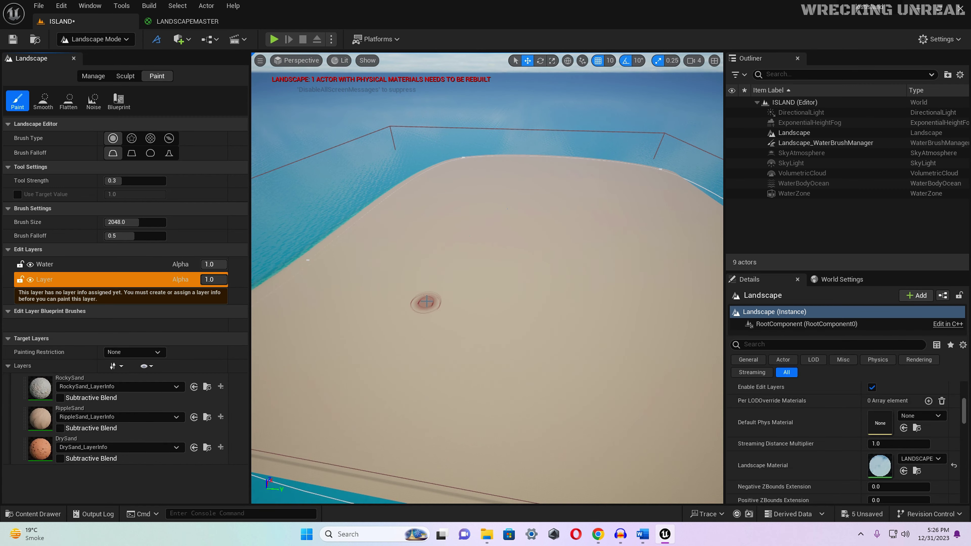
Return to Selection mode to examine the sand surface close up, and save the level
left_click(101, 39)
left_click(97, 54)
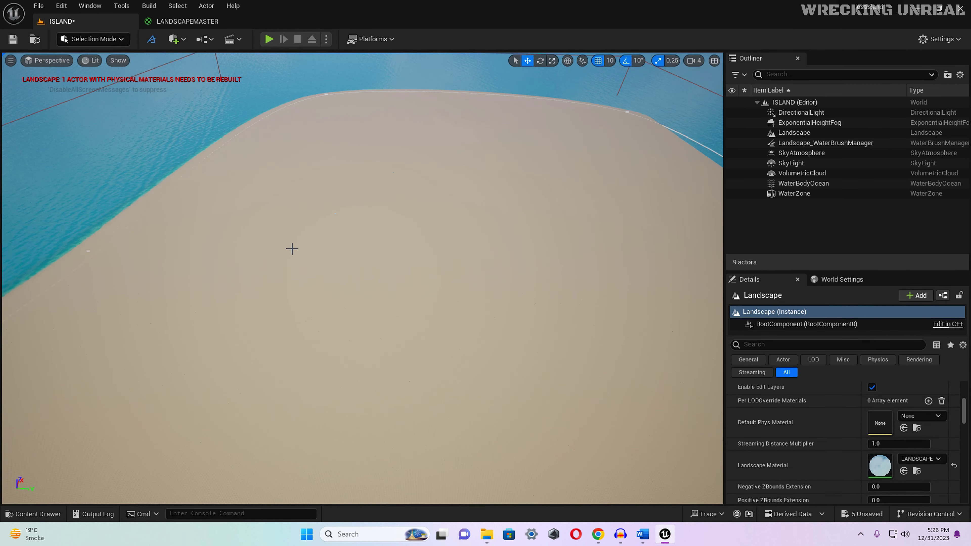
scroll(362, 278, "down", 3)
right_click_drag(363, 278, 146, 252)
key("w")
key("w")
scroll(362, 286, "up", 3)
scroll(363, 278, "down", 2)
key("w")
key("s")
scroll(362, 278, "down", 1)
key("s")
right_click_drag(317, 262, 356, 263)
key("ctrl+s")
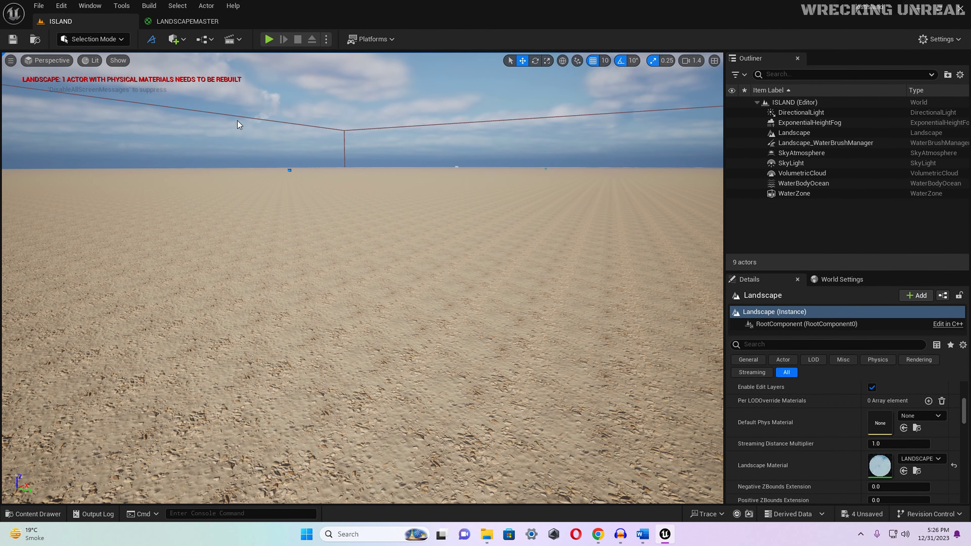
In the LANDSCAPEMASTER material, set the Nanite displacement Magnitude to 0.08, and apply and save the material
mouse_move(665, 535)
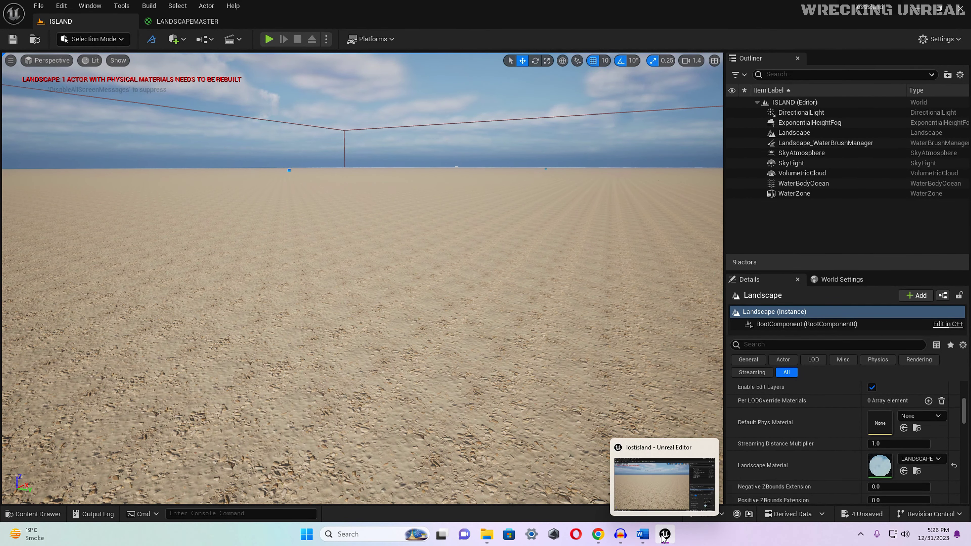
left_click(665, 473)
right_click_drag(292, 156, 411, 191)
scroll(427, 231, "down", 2)
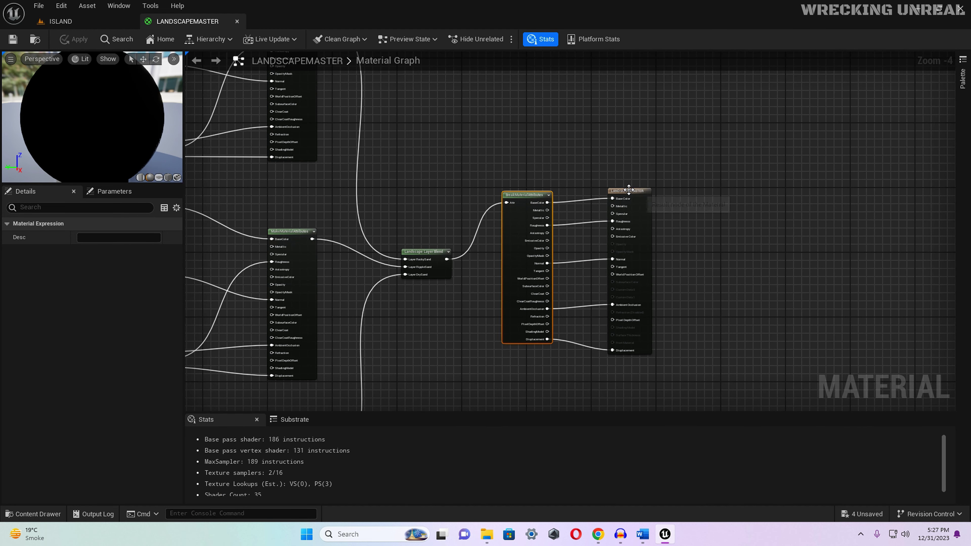
left_click(628, 191)
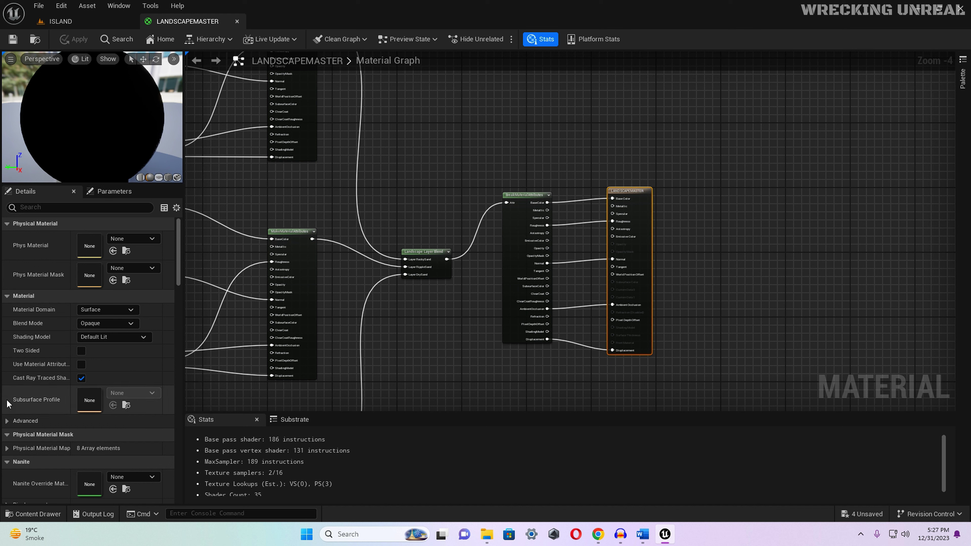
scroll(23, 421, "down", 2)
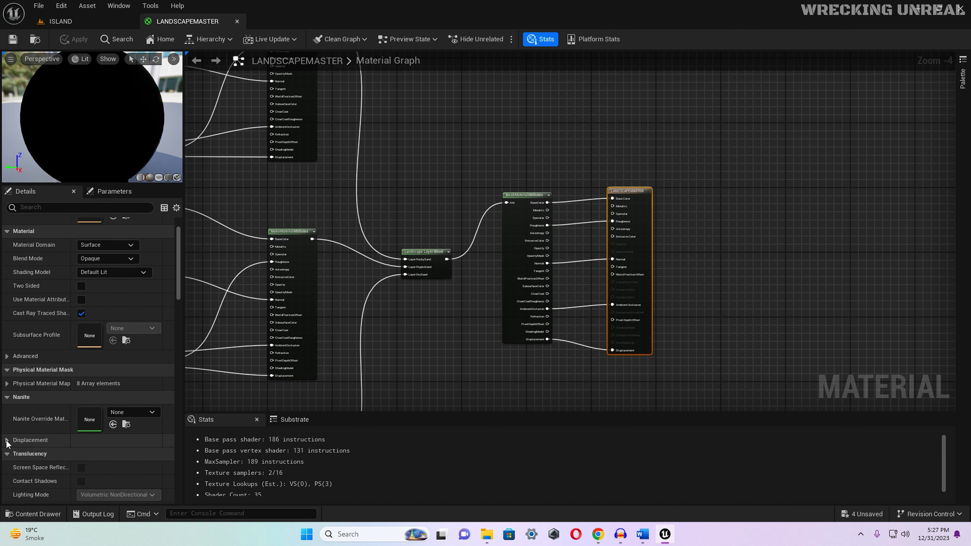
left_click(15, 440)
scroll(76, 436, "down", 1)
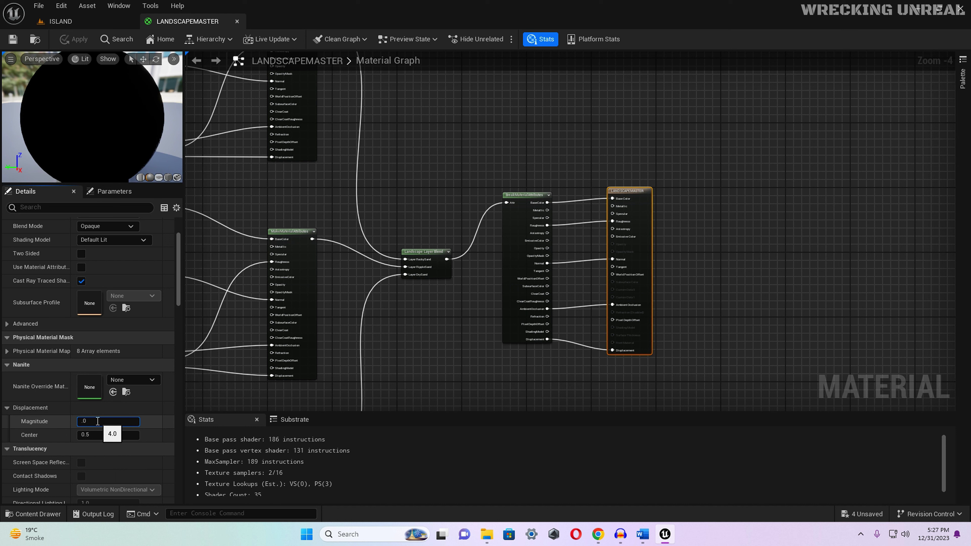
key("Tab")
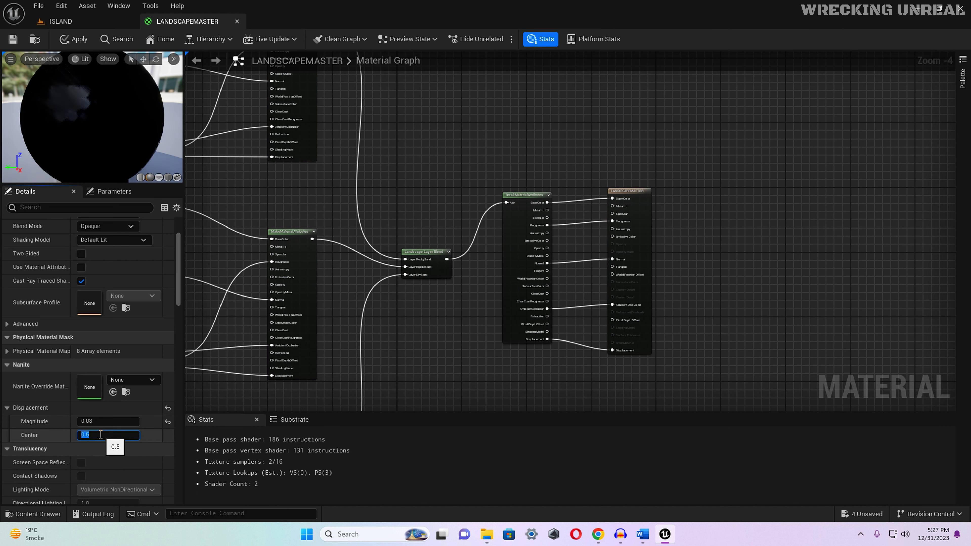
left_click(74, 39)
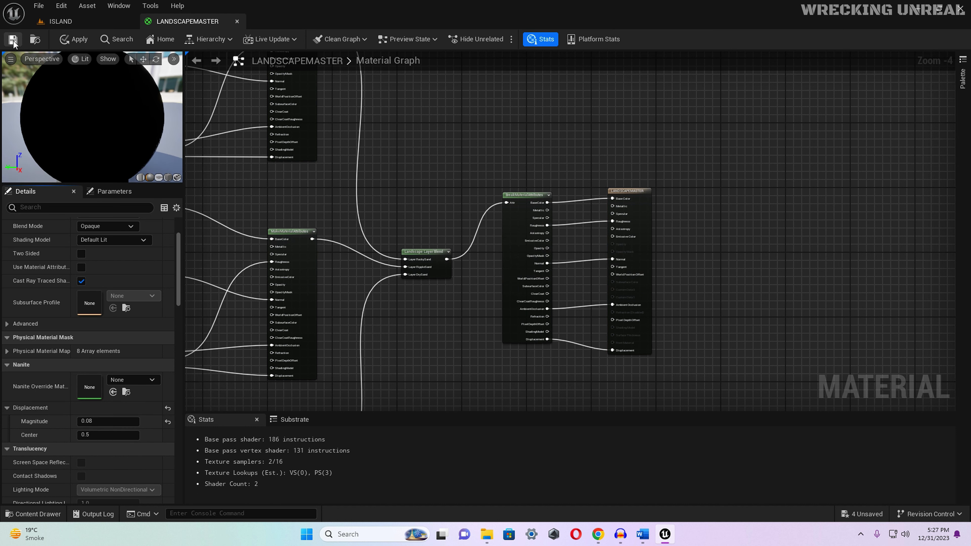
Return to the ISLAND level, enable Nanite on the Landscape actor and build its Nanite data
left_click(61, 21)
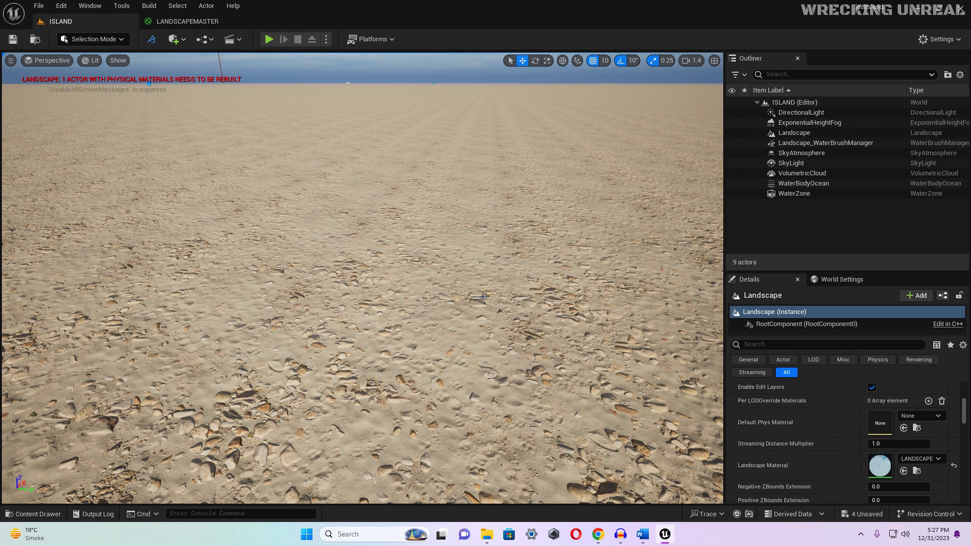
left_click(791, 133)
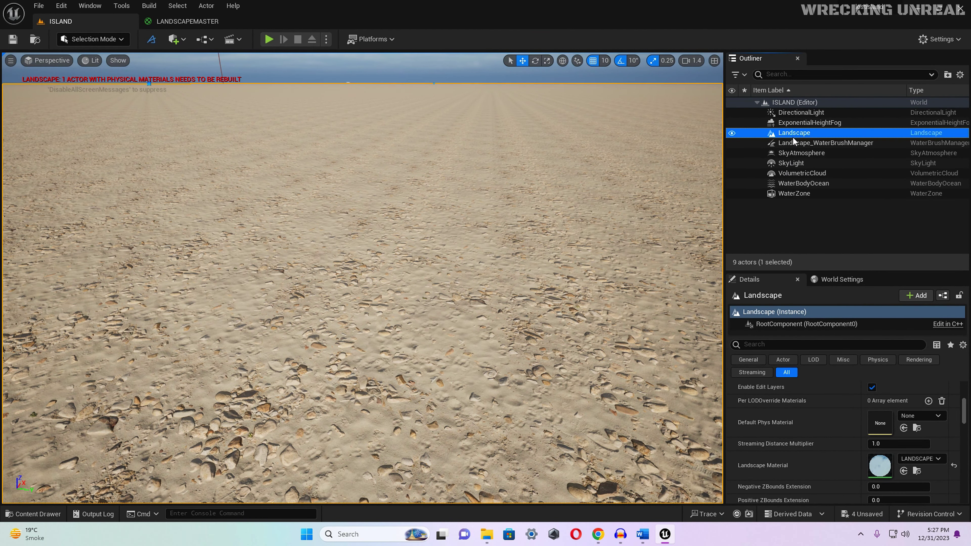
scroll(826, 417, "down", 2)
scroll(835, 428, "down", 4)
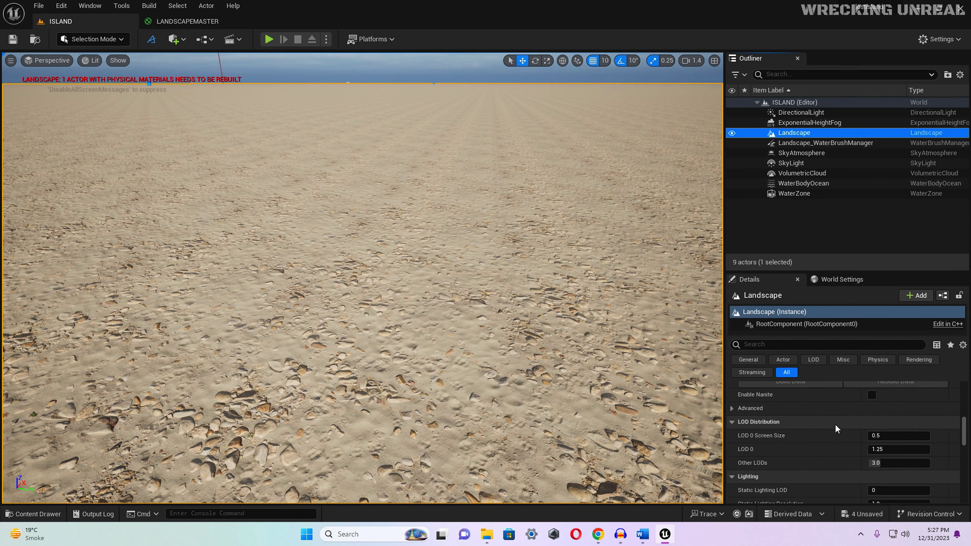
left_click(872, 427)
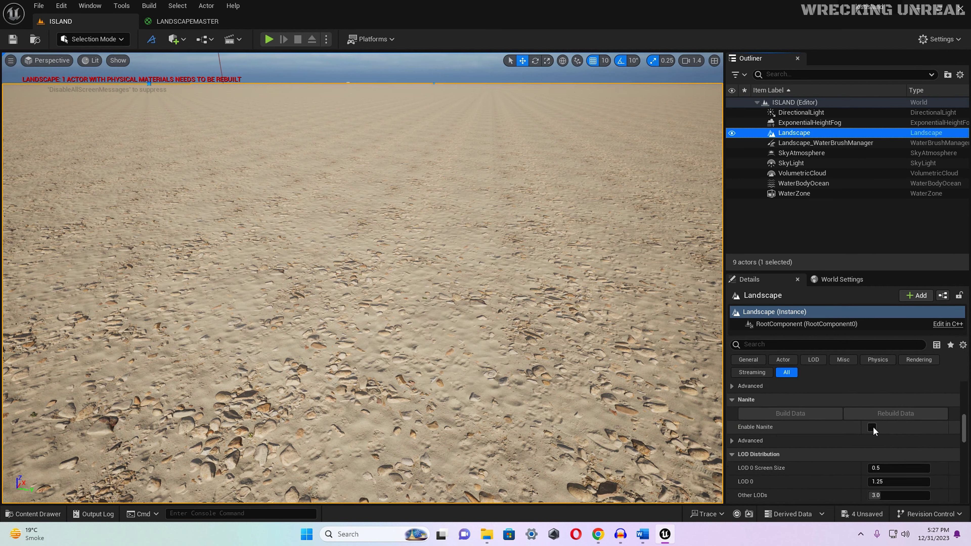
left_click(806, 416)
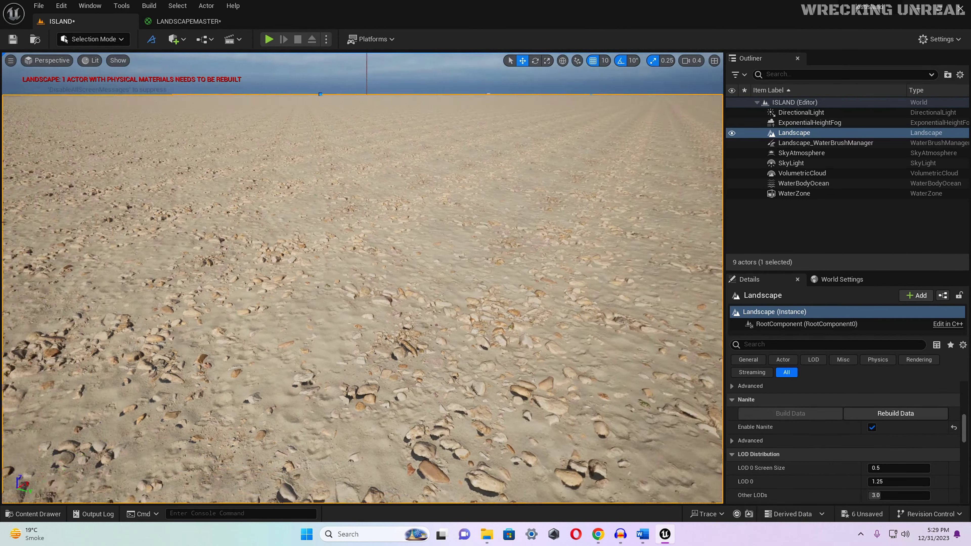
Examine the displaced stones and sand on the Nanite landscape from close to the ground
right_click_drag(508, 319, 516, 292)
key("w")
scroll(481, 284, "down", 3)
key("w")
key("w")
key("w")
key("w")
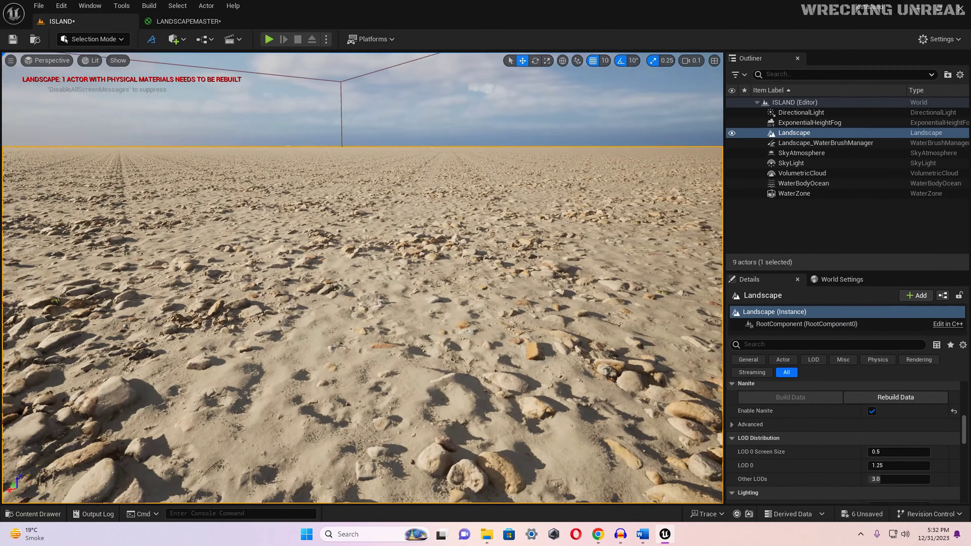
right_click_drag(362, 278, 264, 245)
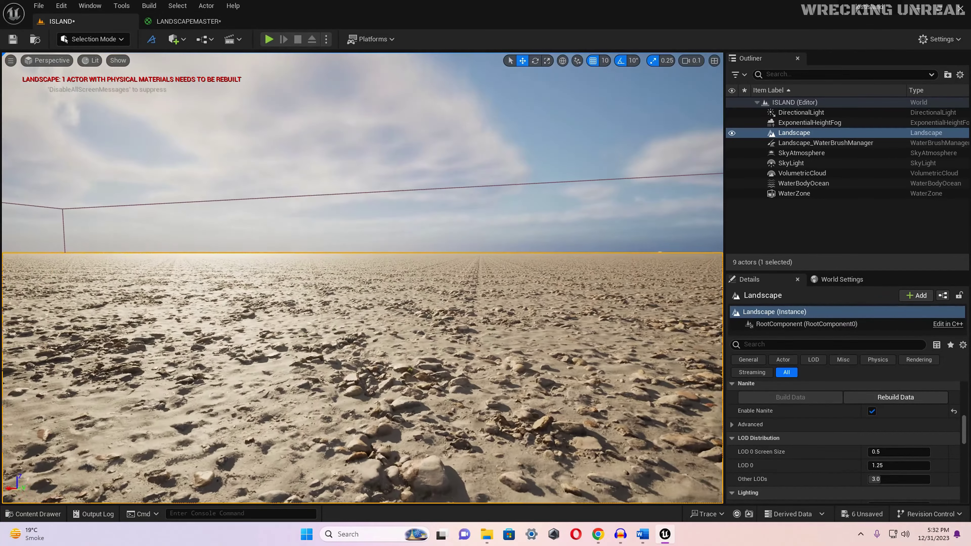
mouse_move(449, 267)
right_mouse_down()
mouse_move(474, 266)
mouse_move(373, 274)
mouse_move(456, 265)
right_mouse_up()
key("q")
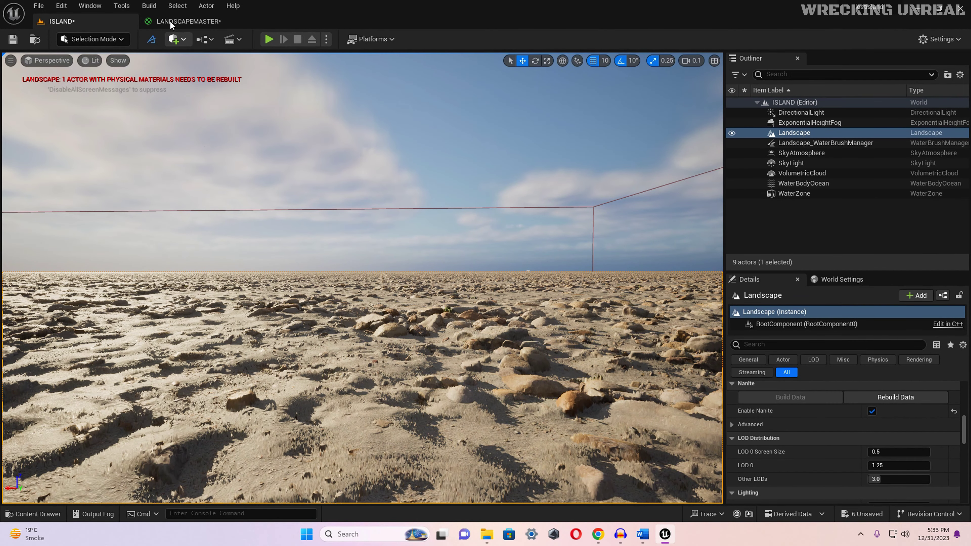
In the LANDSCAPEMASTER material, set the Nanite displacement Magnitude to 0.09 and save the material
left_click(171, 21)
left_click(109, 420)
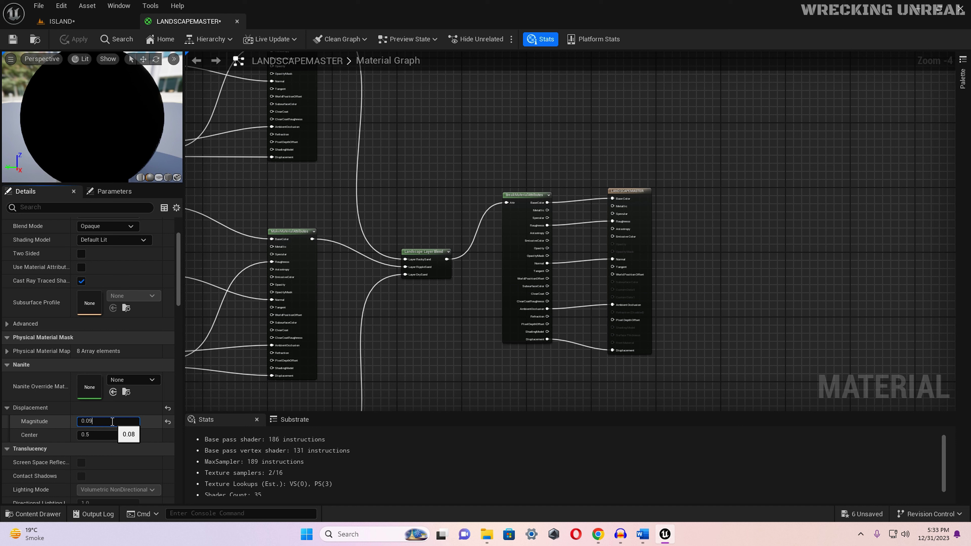
key("Return")
left_click(13, 39)
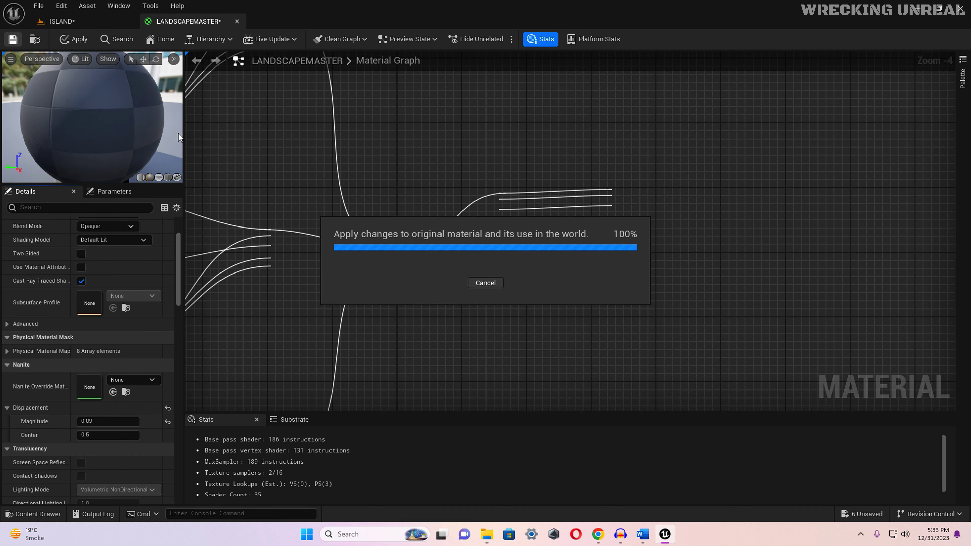
Return to the ISLAND level and rebuild the Landscape actor's Nanite data
left_click(80, 21)
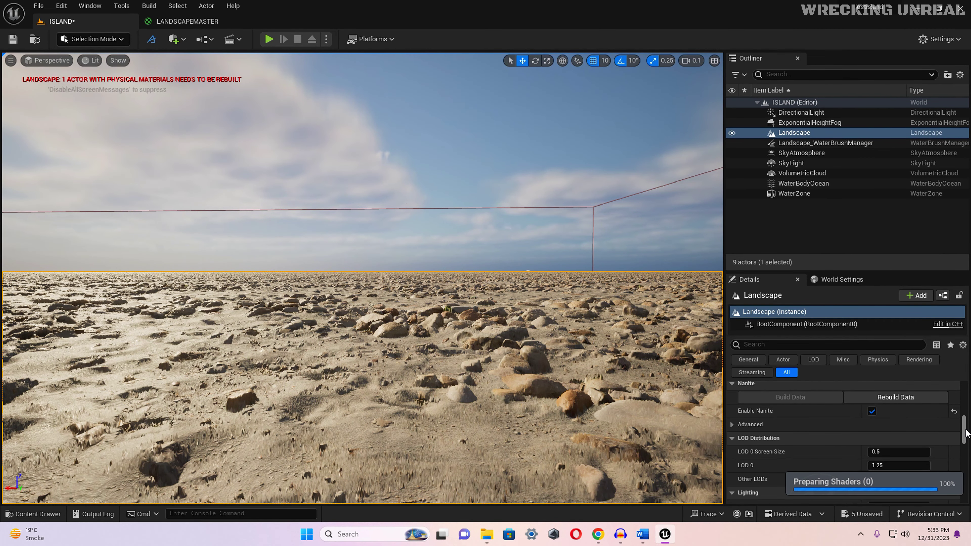
left_click(918, 400)
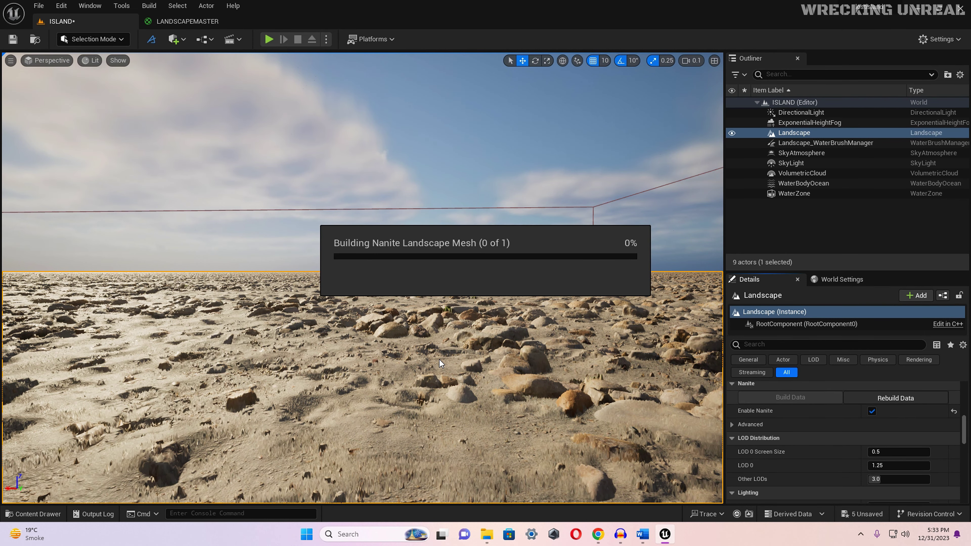
Examine the displaced stones and sand along the shoreline and across the rebuilt landscape from close to the ground
right_click_drag(434, 359, 254, 360)
mouse_move(430, 340)
right_mouse_down()
mouse_move(493, 360)
mouse_move(478, 333)
mouse_move(423, 346)
right_mouse_up()
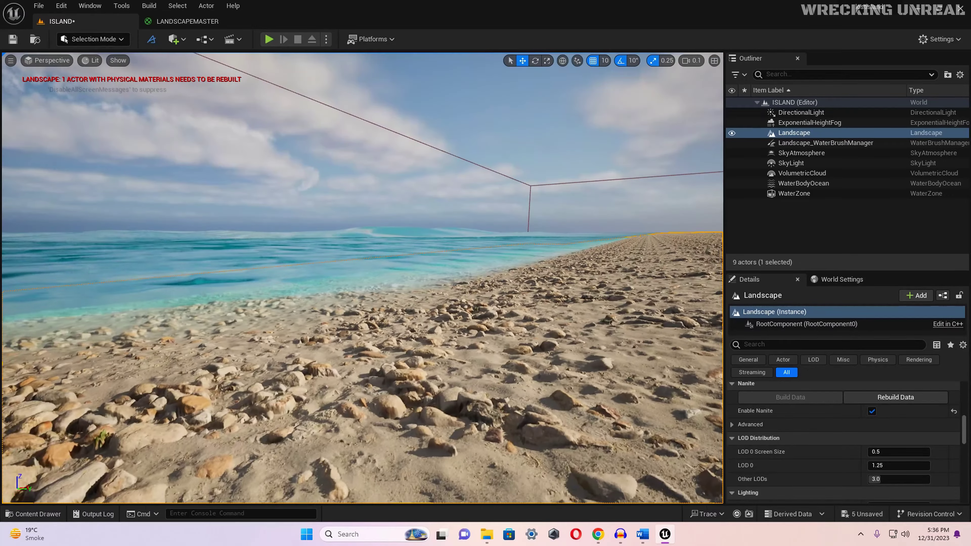
right_click_drag(424, 346, 428, 344)
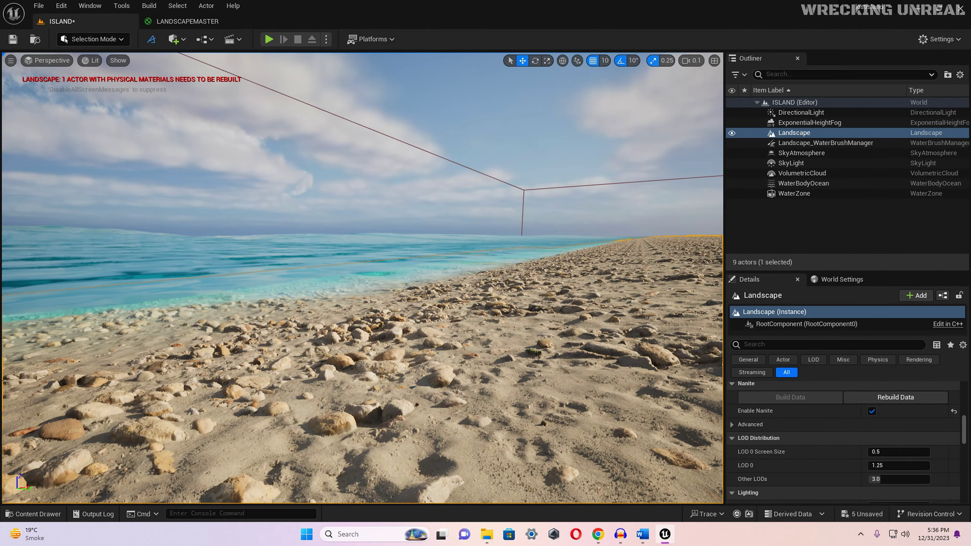
right_click_drag(423, 346, 424, 346)
scroll(424, 346, "up", 2)
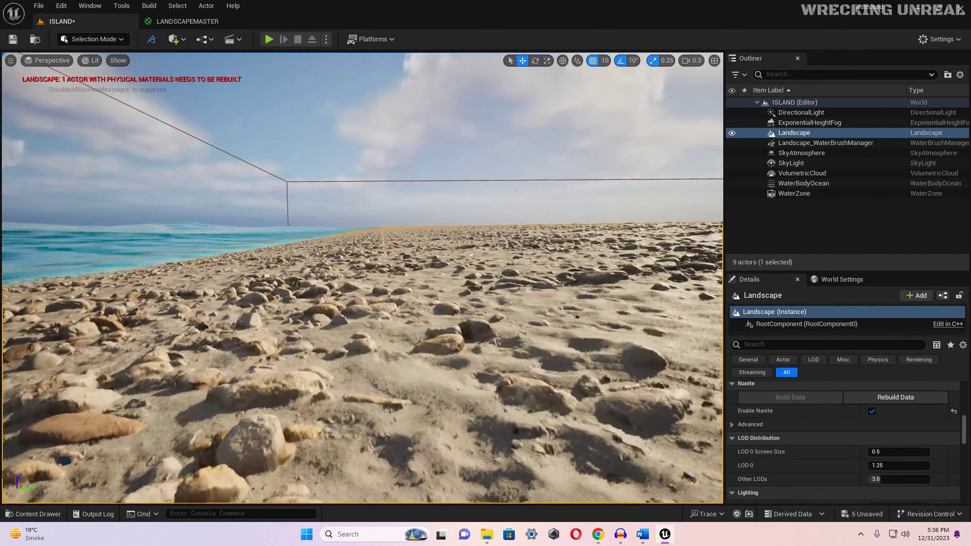
scroll(323, 328, "down", 2)
right_click_drag(323, 328, 323, 328)
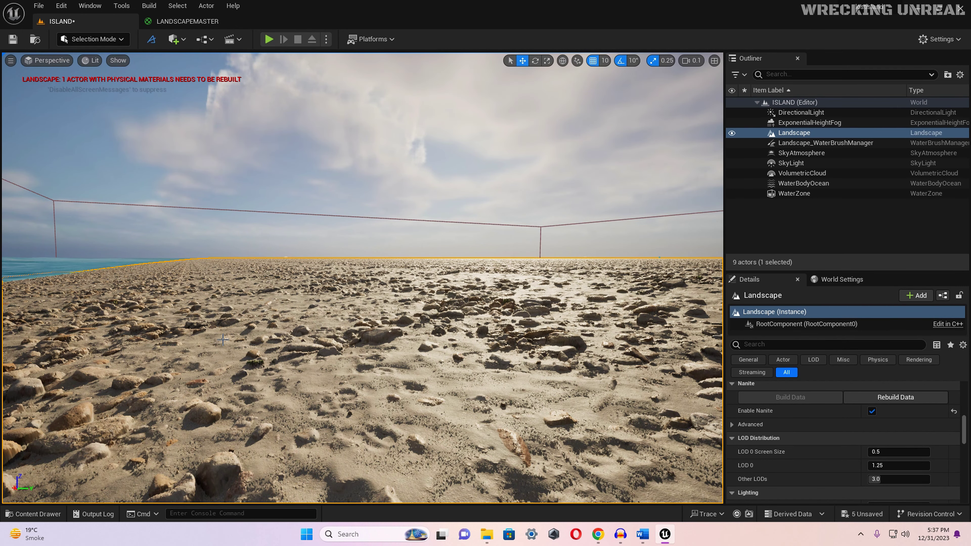
mouse_move(223, 339)
right_mouse_down()
mouse_move(291, 344)
mouse_move(223, 339)
mouse_move(210, 349)
mouse_move(223, 339)
right_mouse_up()
key("w")
key("w")
scroll(216, 345, "up", 1)
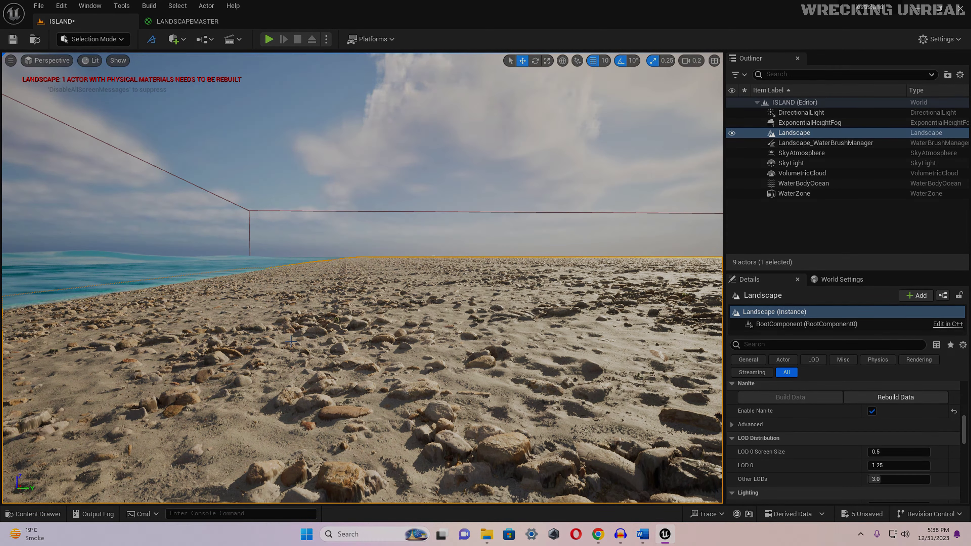